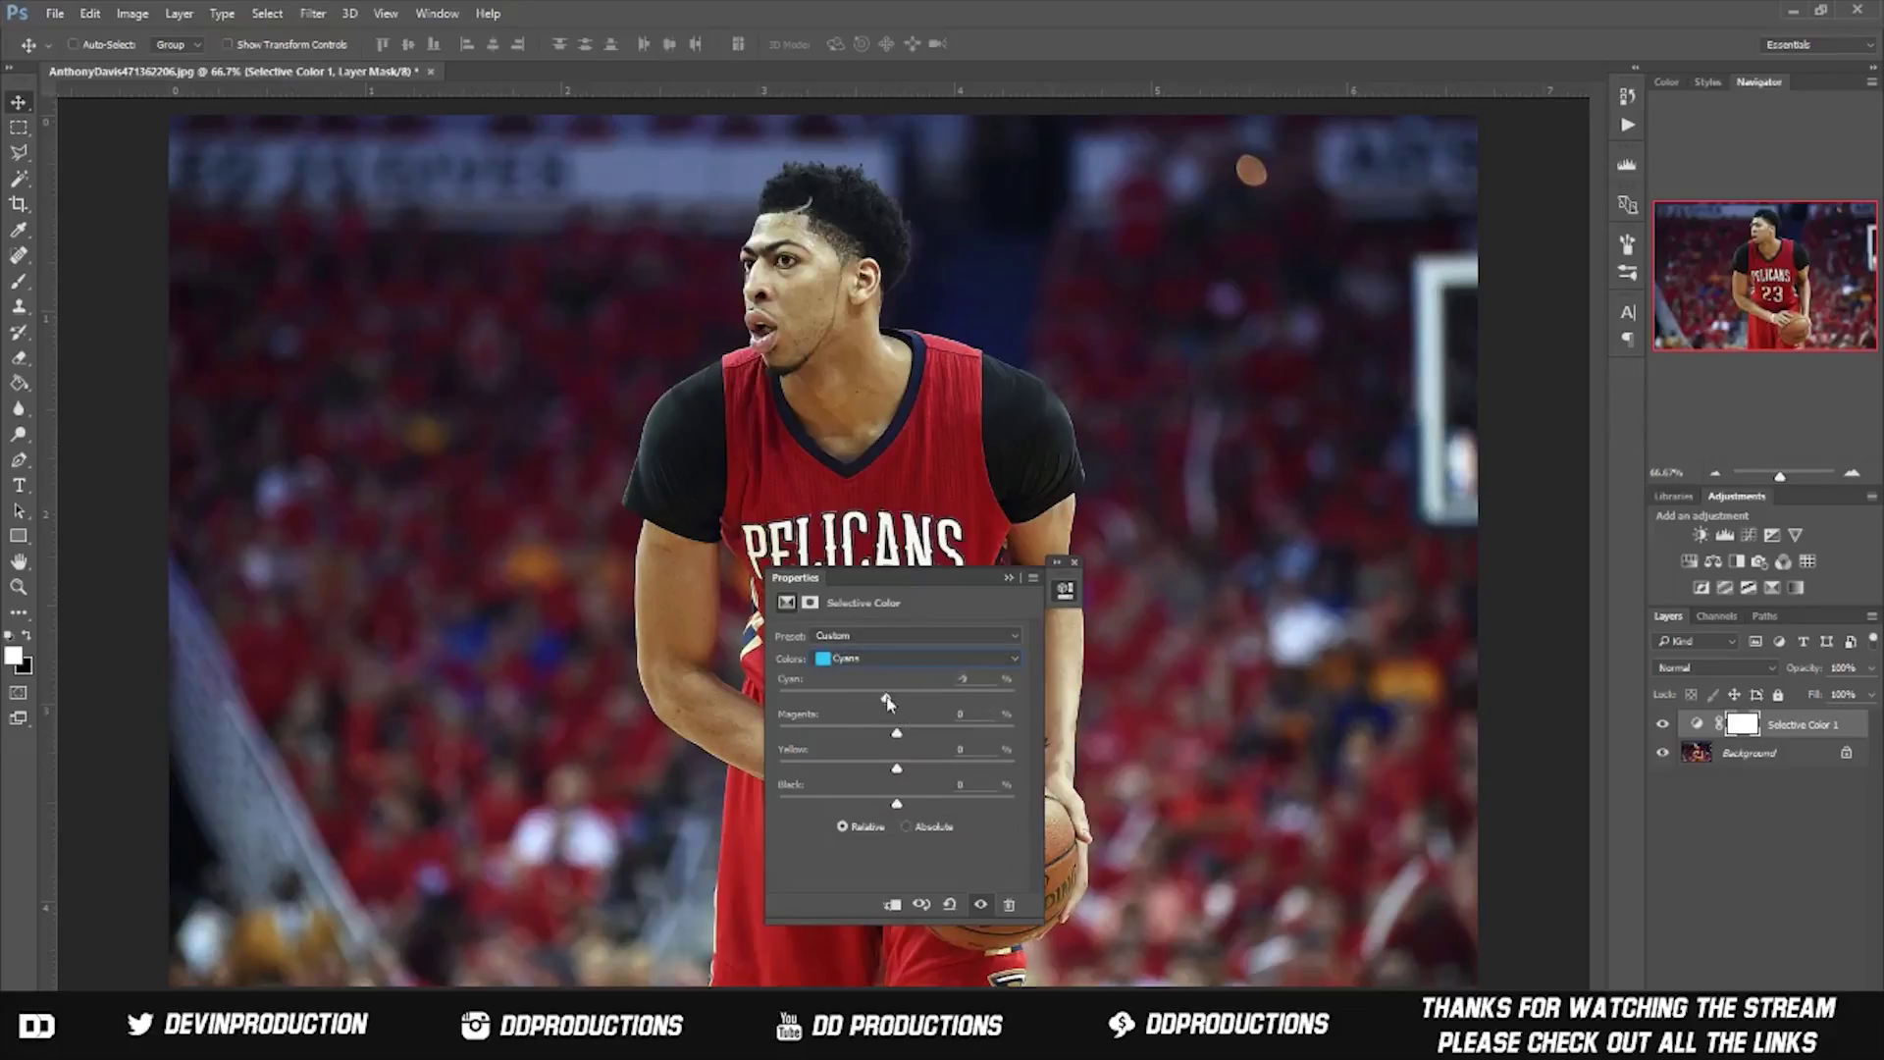
# Step: Shift the Selective Color cyan balance to richen the reds, then close its settings
pyautogui.moveTo(886, 700); pyautogui.dragTo(930, 700)
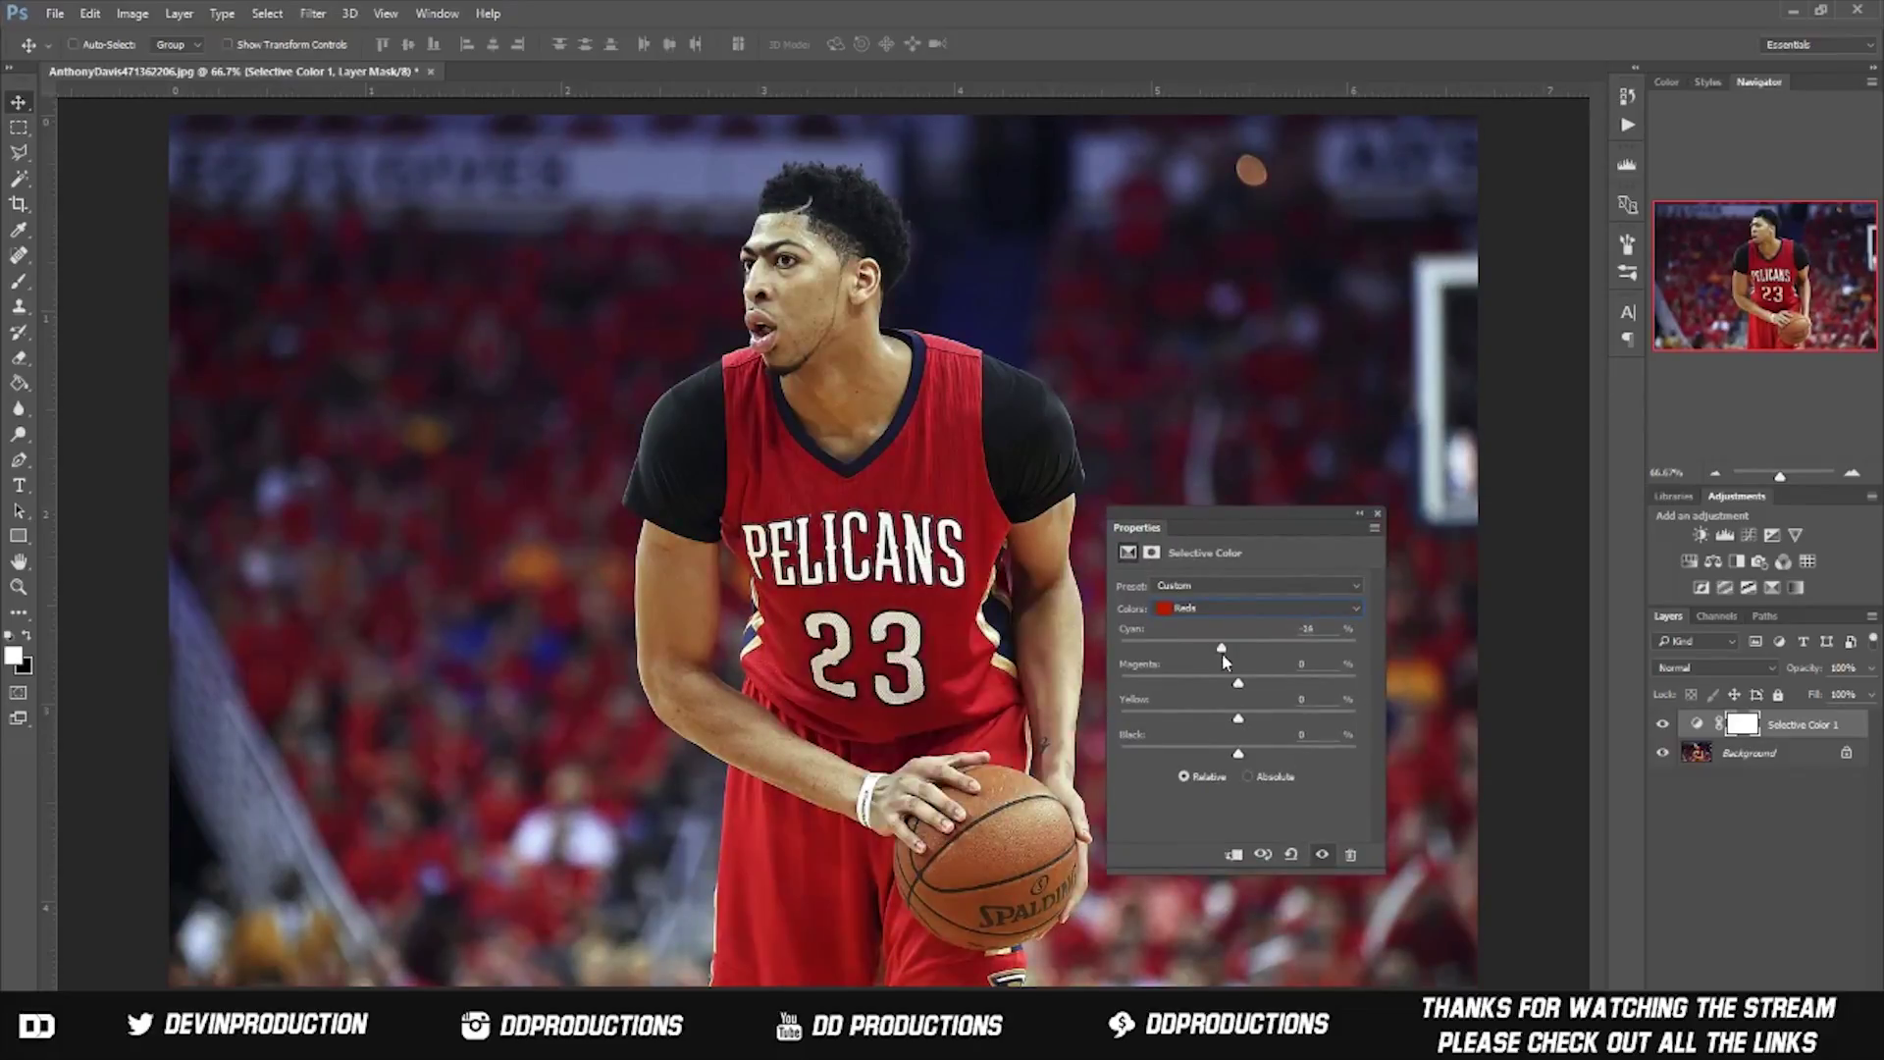
pyautogui.click(1378, 513)
# Step: Open the Multi Pack and PS Filters files, dismissing the Creative Cloud library prompt
pyautogui.click(54, 14)
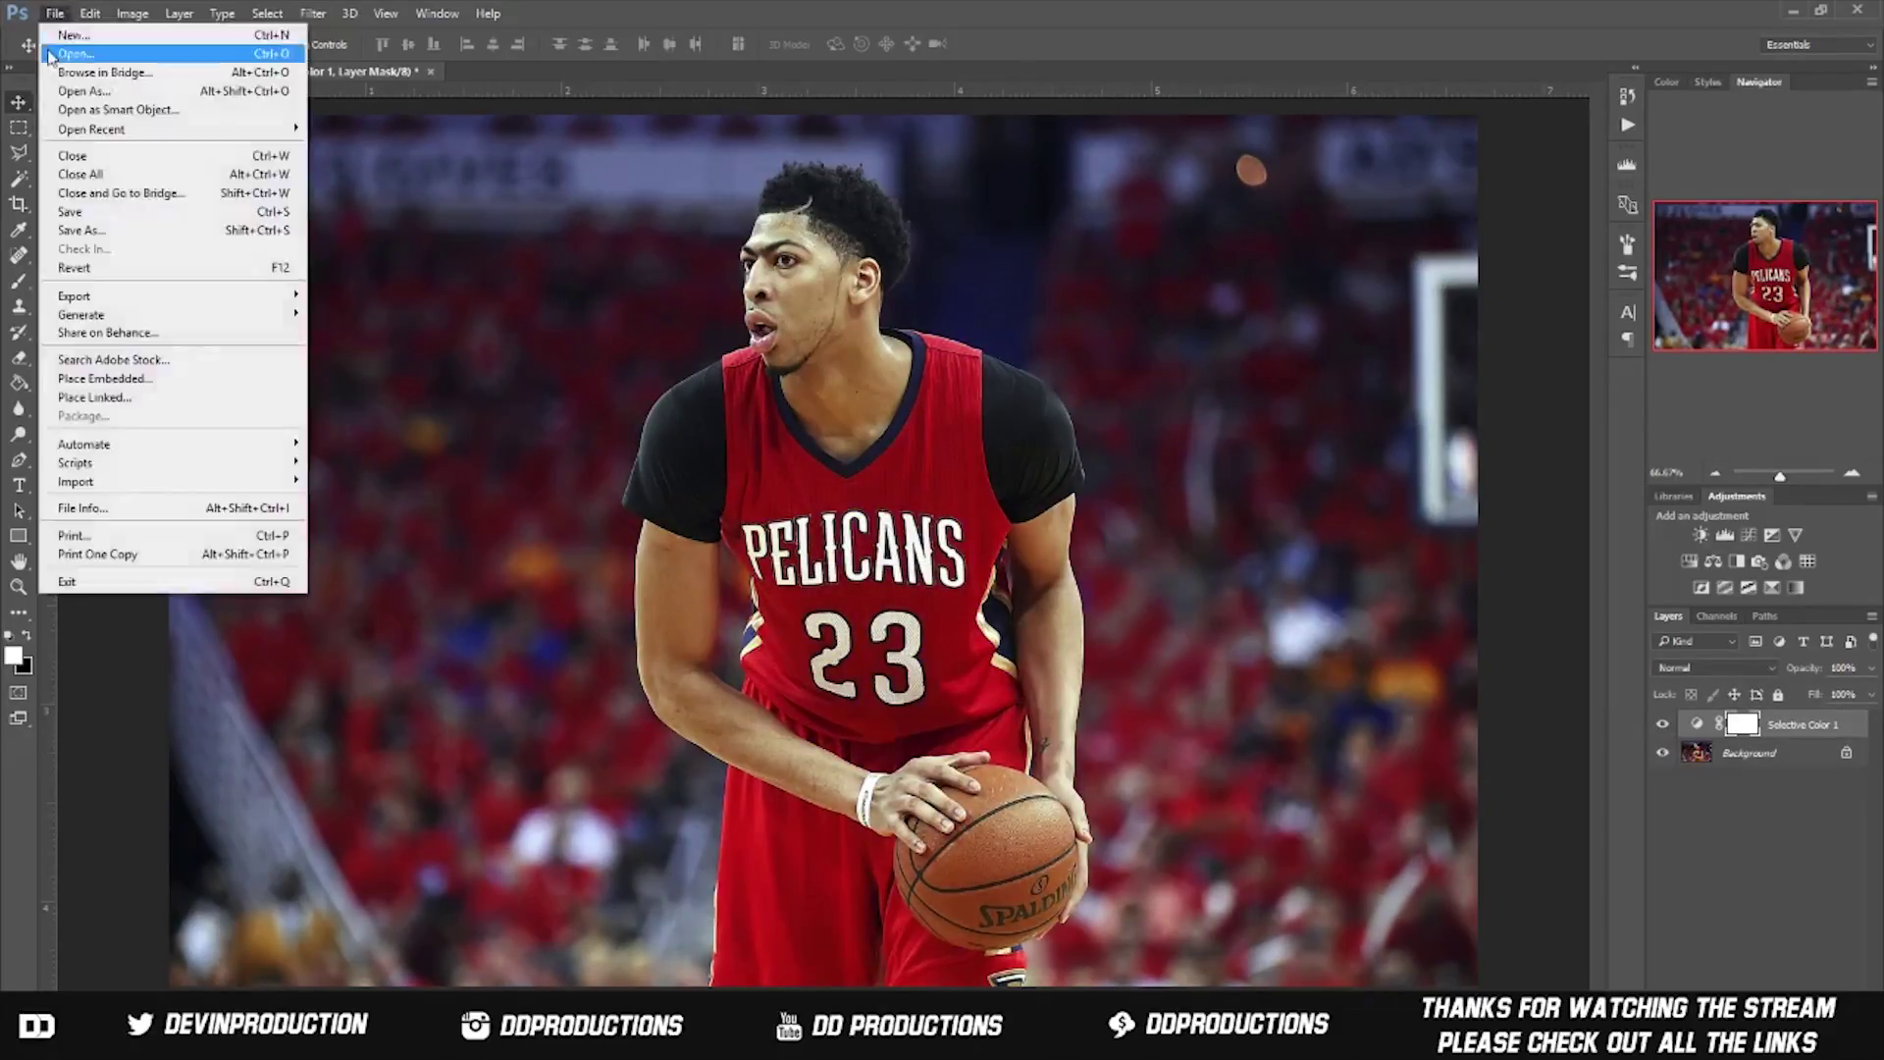
pyautogui.click(78, 51)
pyautogui.doubleClick(807, 402)
pyautogui.press('Return')
pyautogui.click(976, 723)
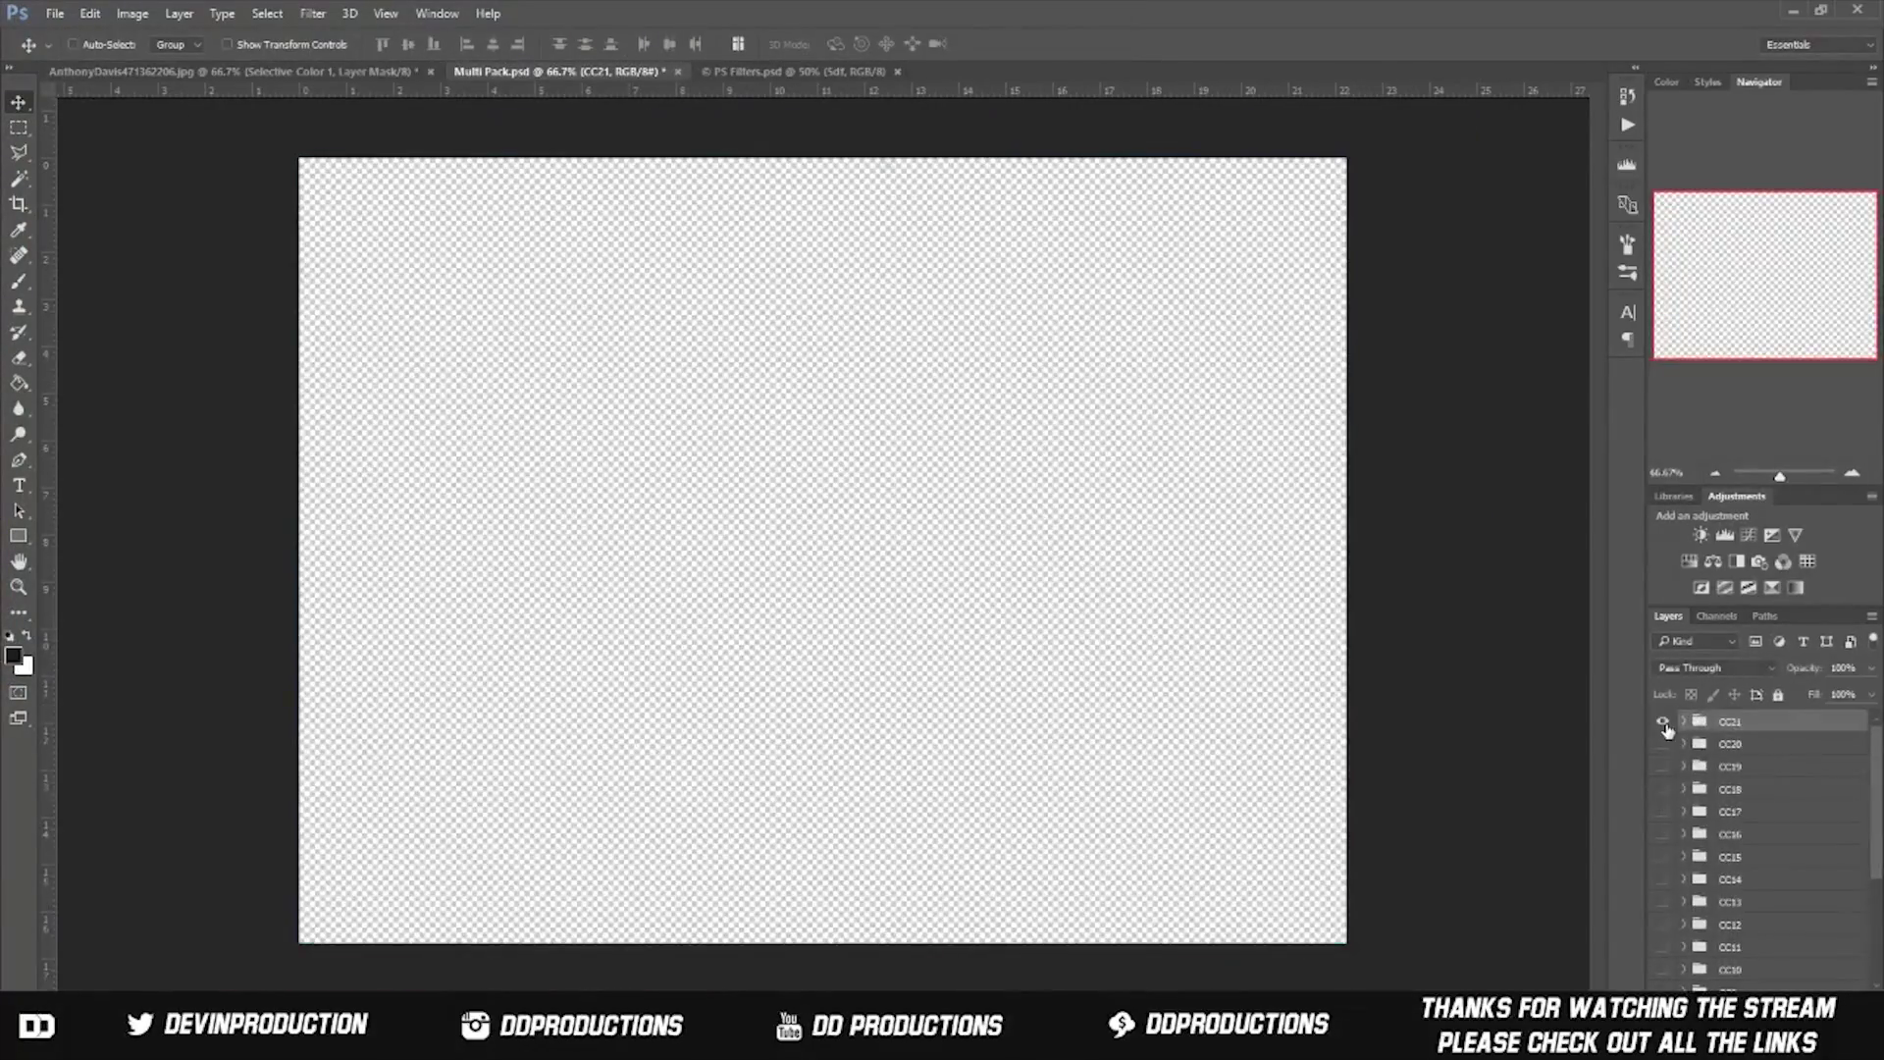
# Step: Drag the CC21 teal filter group onto the photo, fit it to the canvas, then undo it
pyautogui.moveTo(1666, 728); pyautogui.dragTo(465, 204)
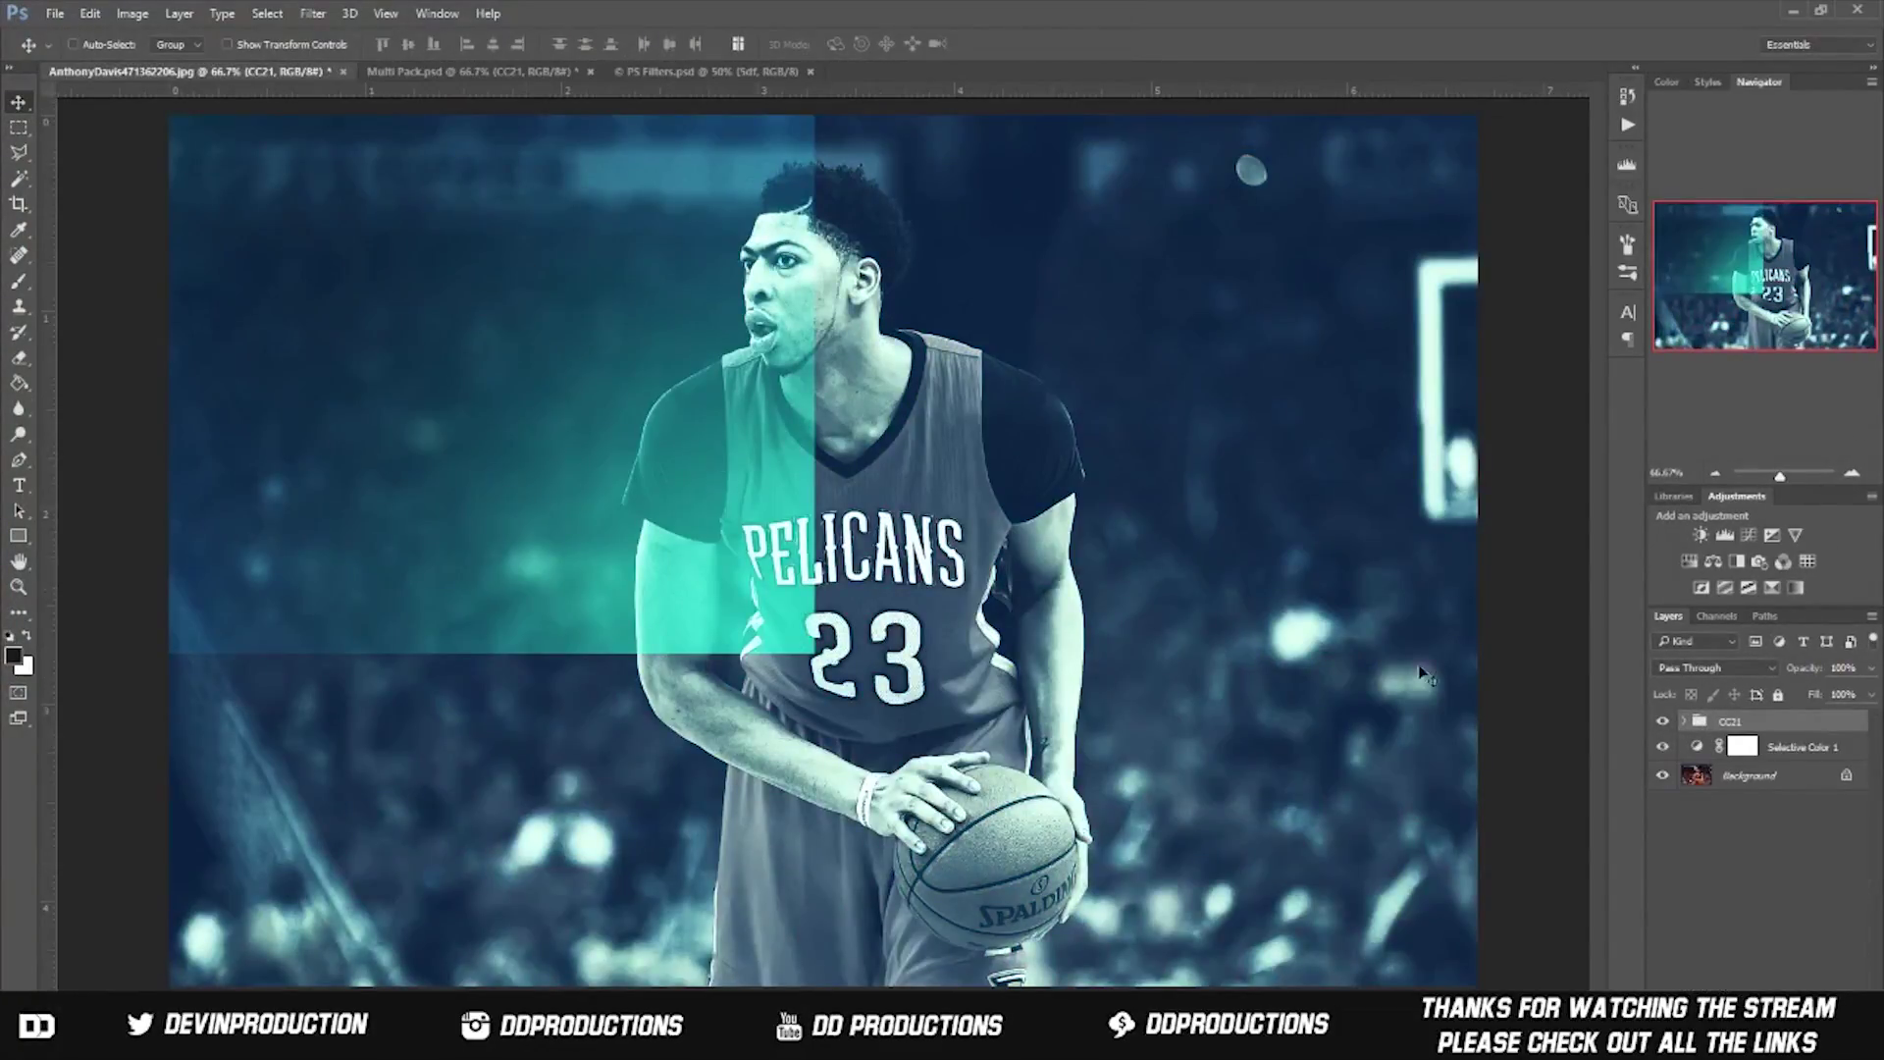
pyautogui.click(1756, 832)
pyautogui.moveTo(734, 598)
pyautogui.mouseDown()
pyautogui.moveTo(1112, 844)
pyautogui.moveTo(1115, 896)
pyautogui.mouseUp()
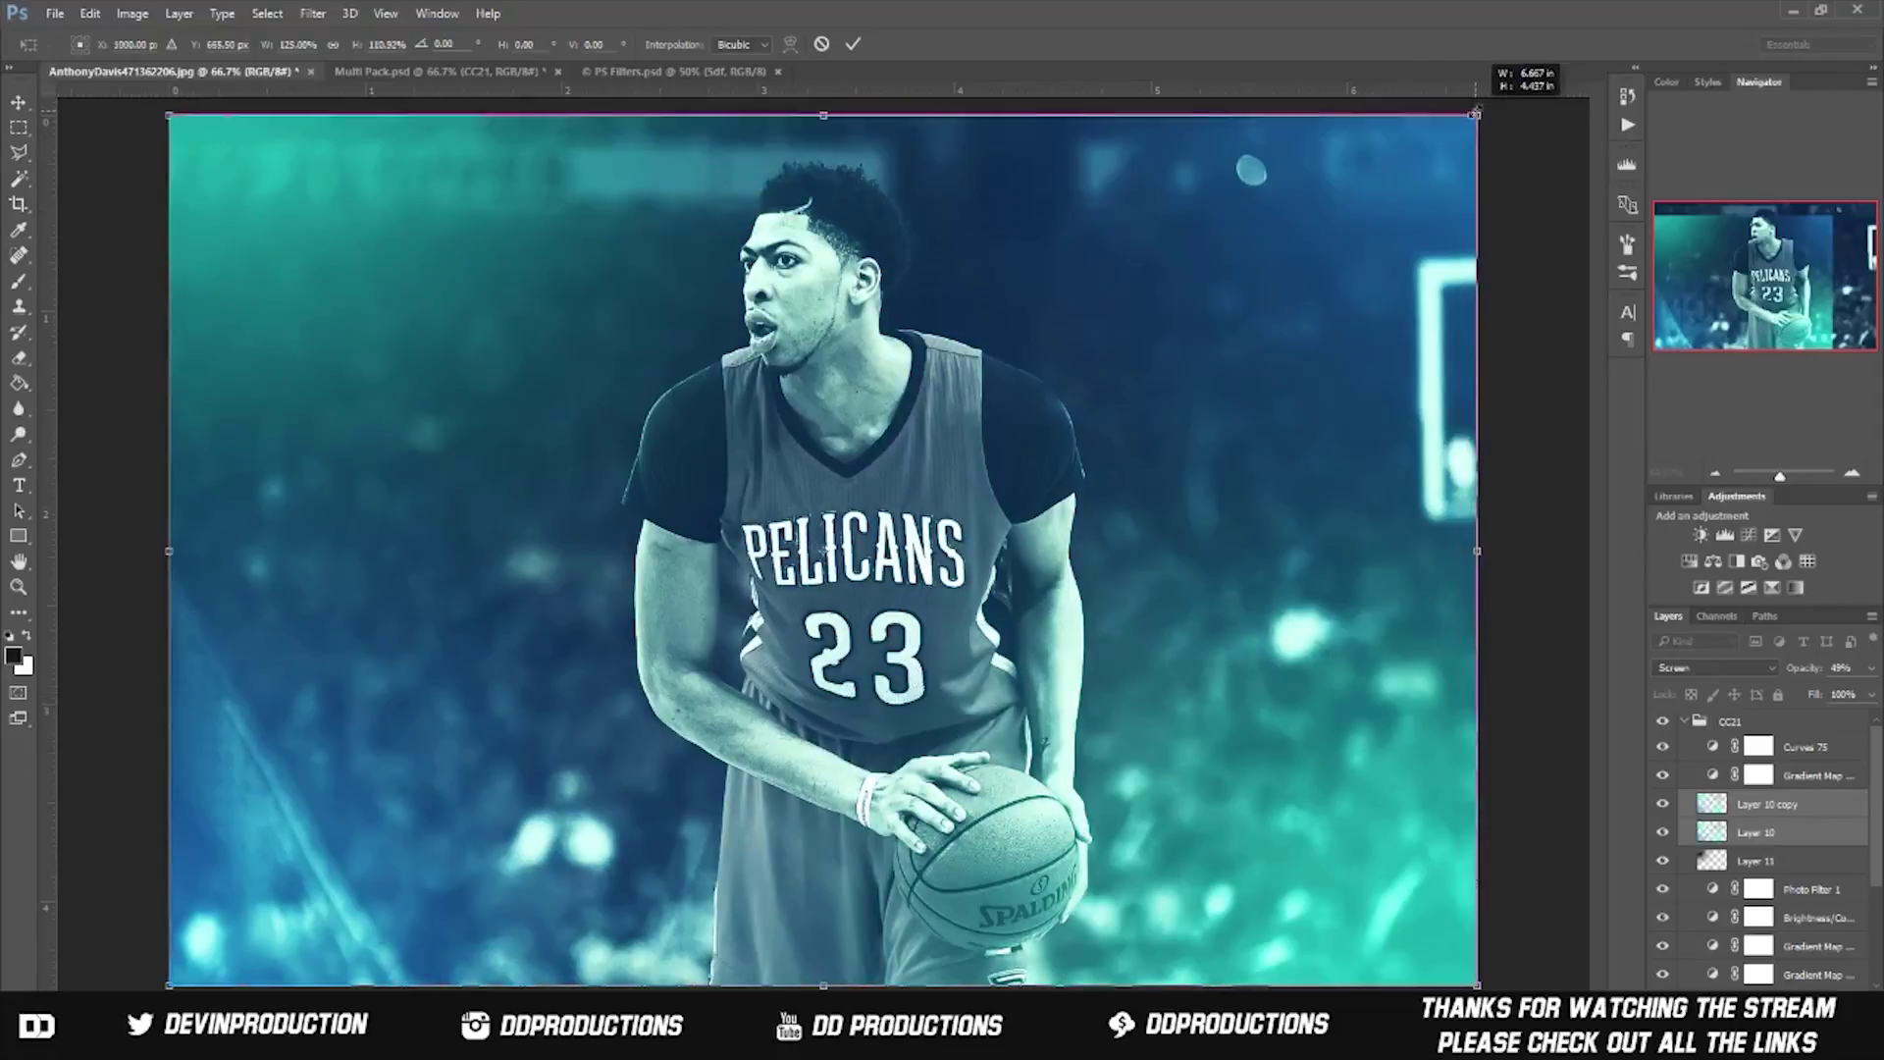
pyautogui.click(1756, 860)
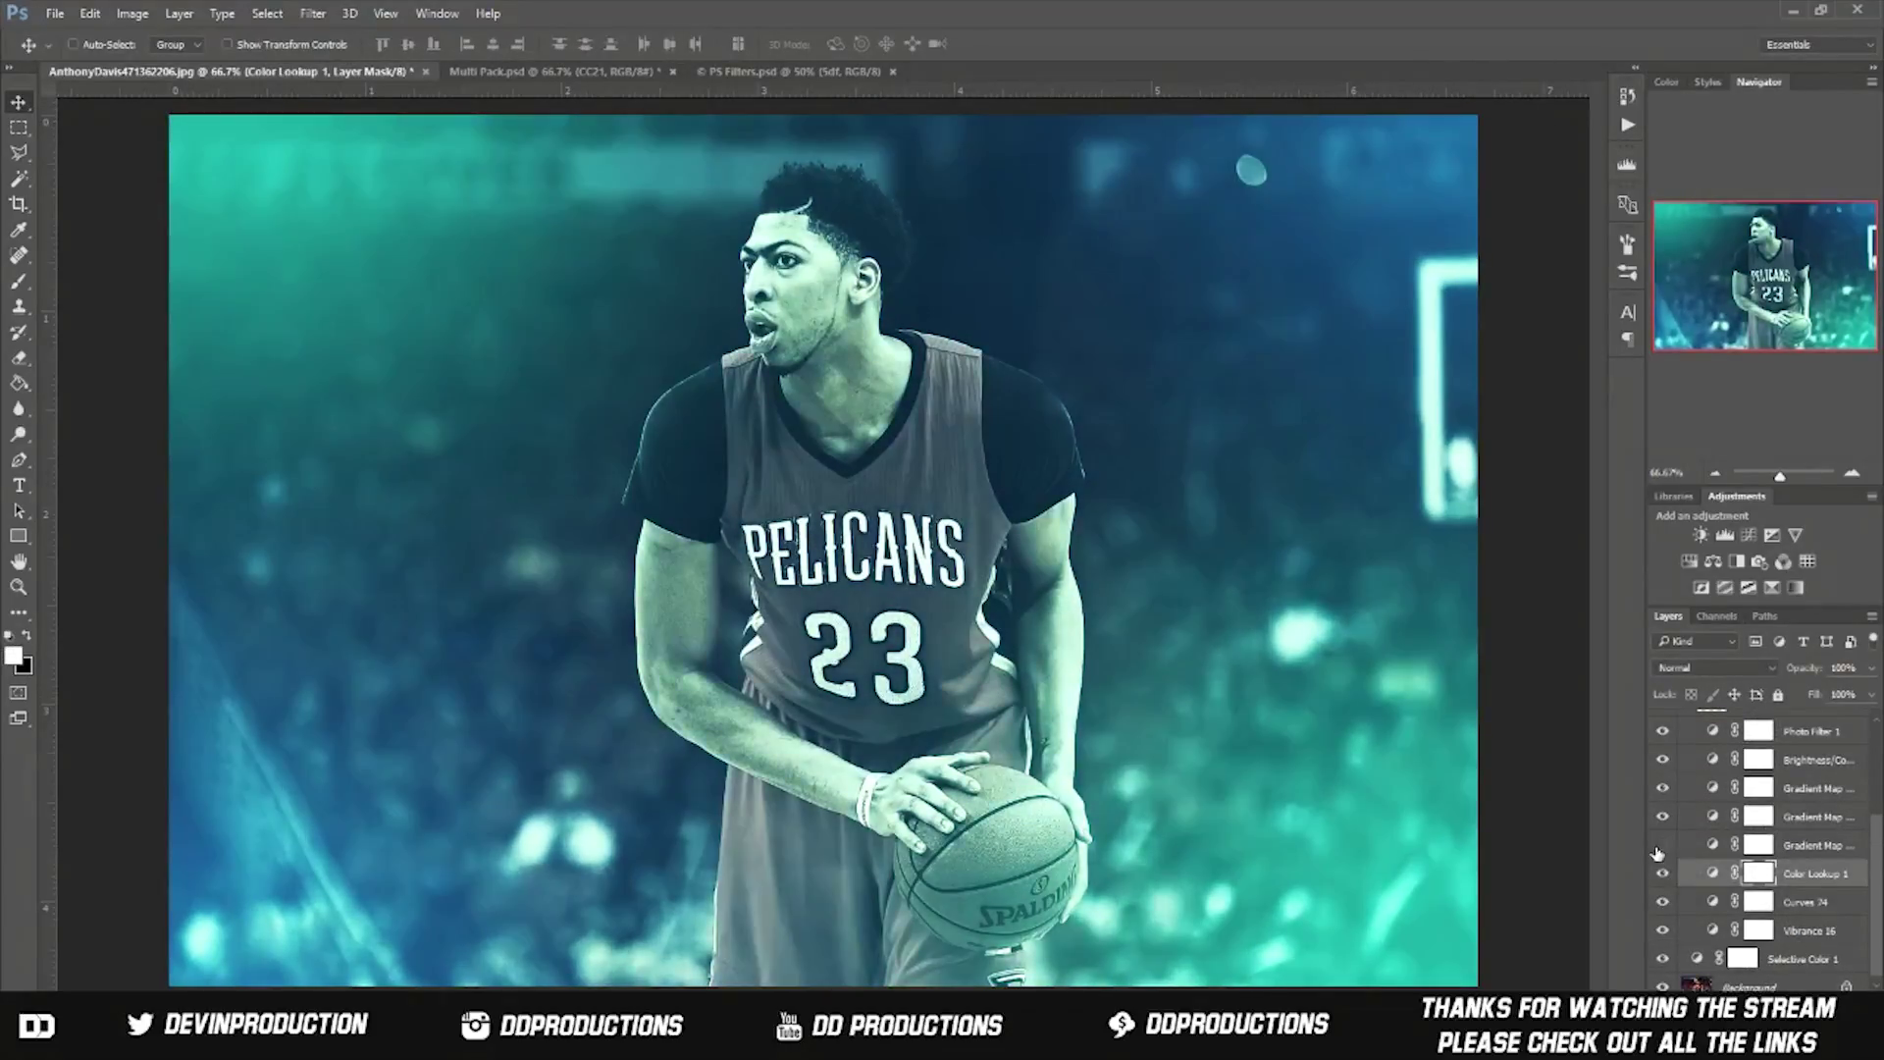
pyautogui.hotkey('ctrl', 'alt', 'z')
pyautogui.hotkey('ctrl', 'alt', 'z')
pyautogui.hotkey('ctrl', 'alt', 'z')
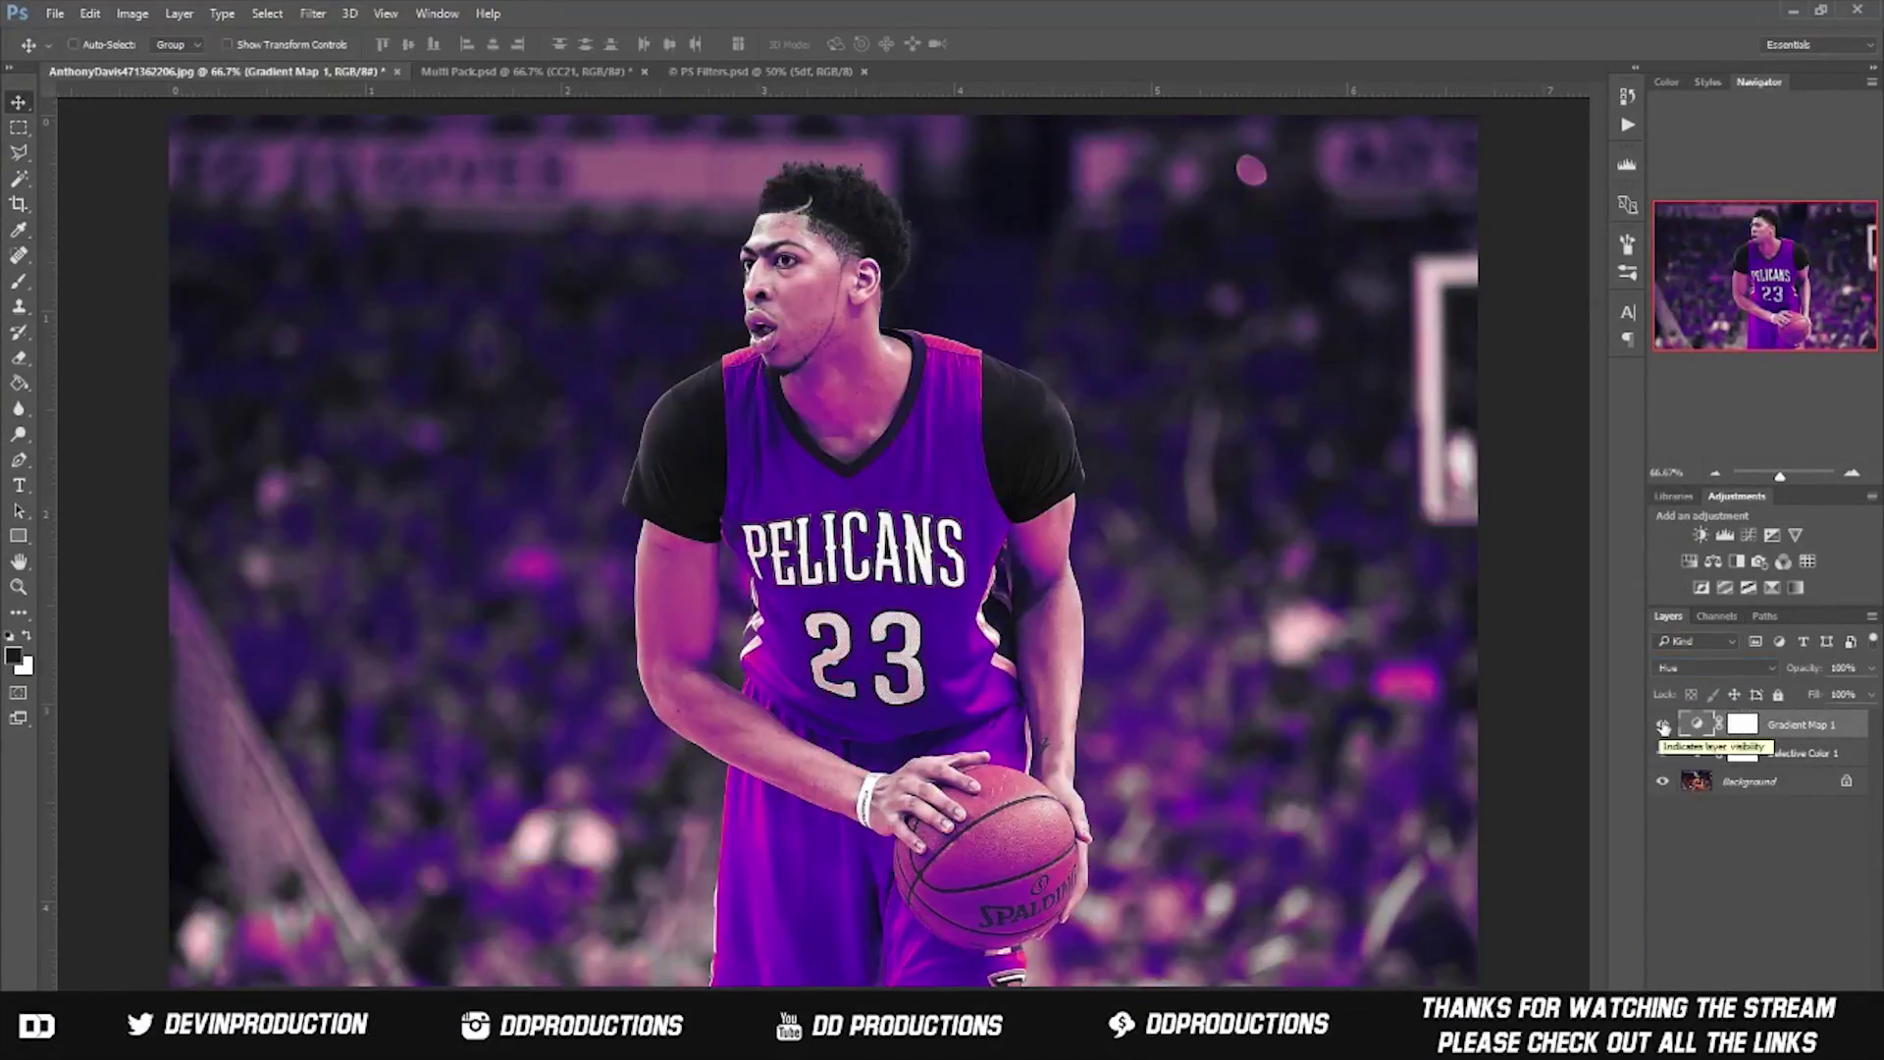
# Step: Hide the purple Gradient Map tint to compare the grade
pyautogui.click(1662, 725)
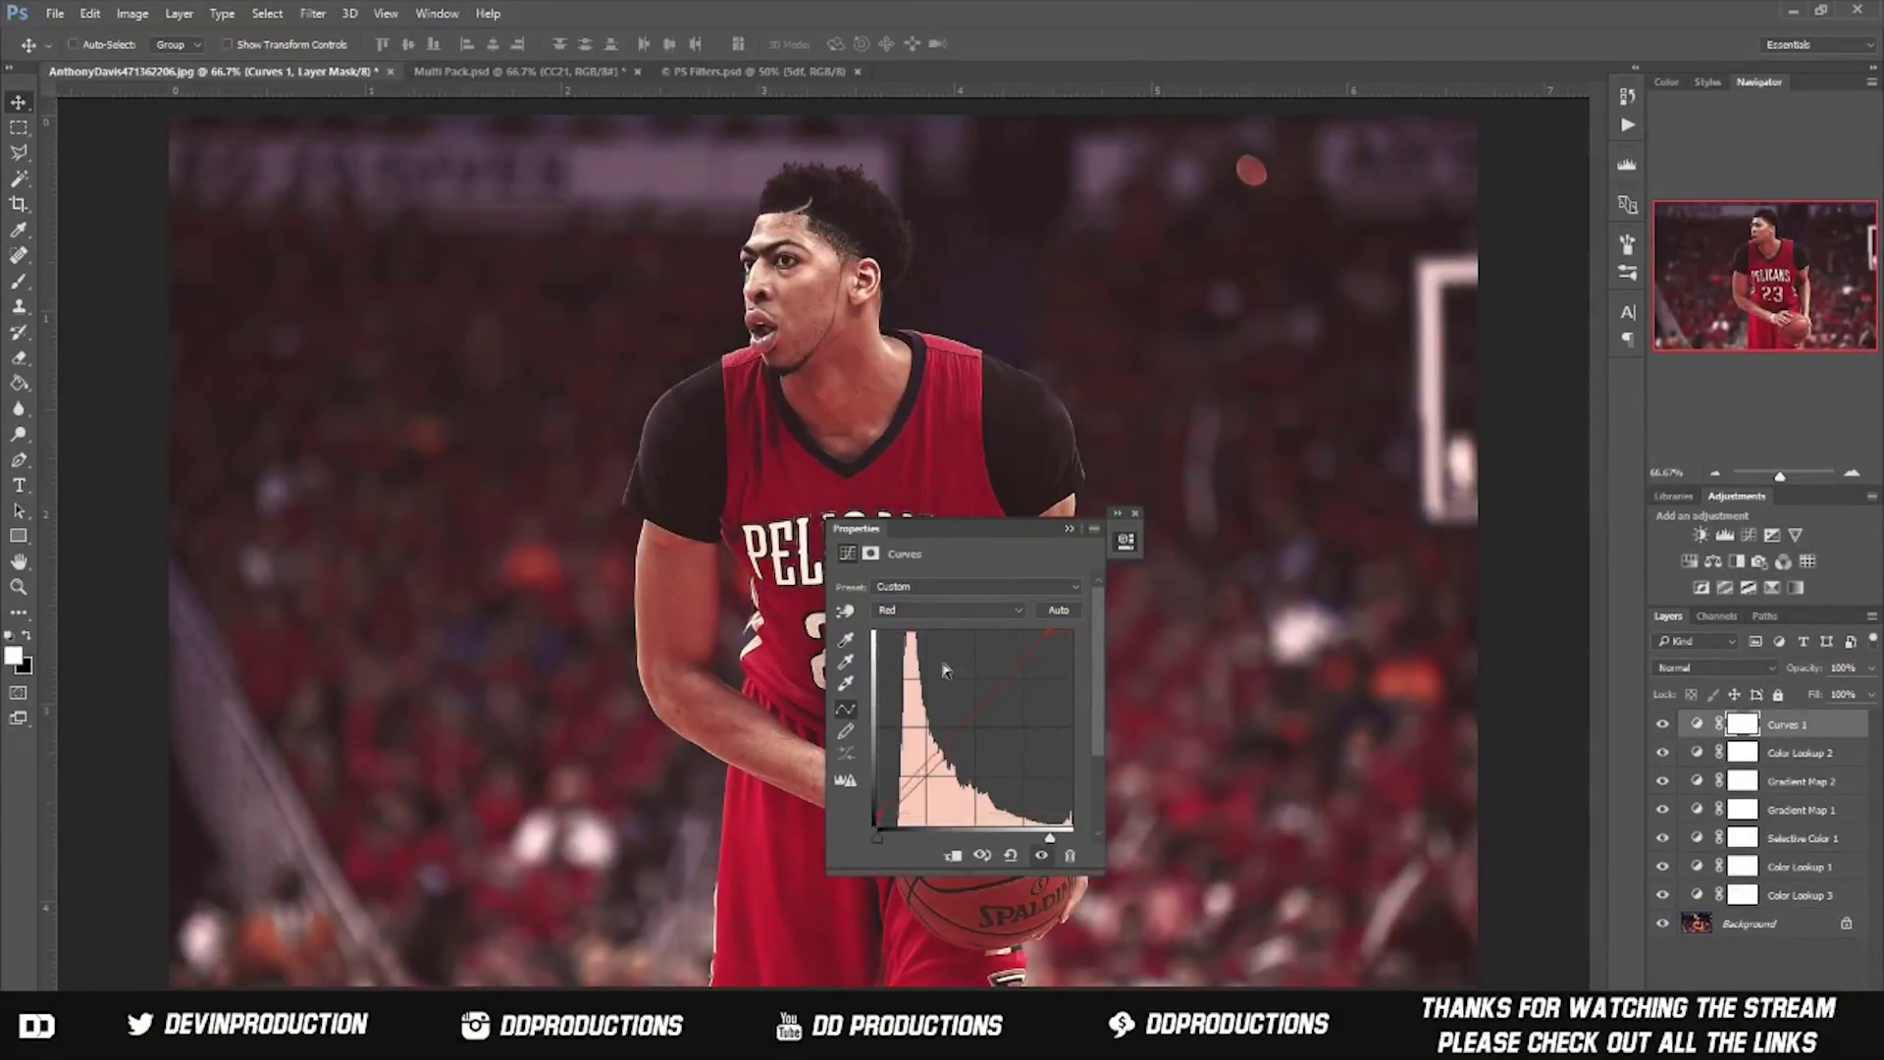
# Step: Keep Curves on the Red channel, then add a Levels layer pulling in the highlights
pyautogui.click(1056, 612)
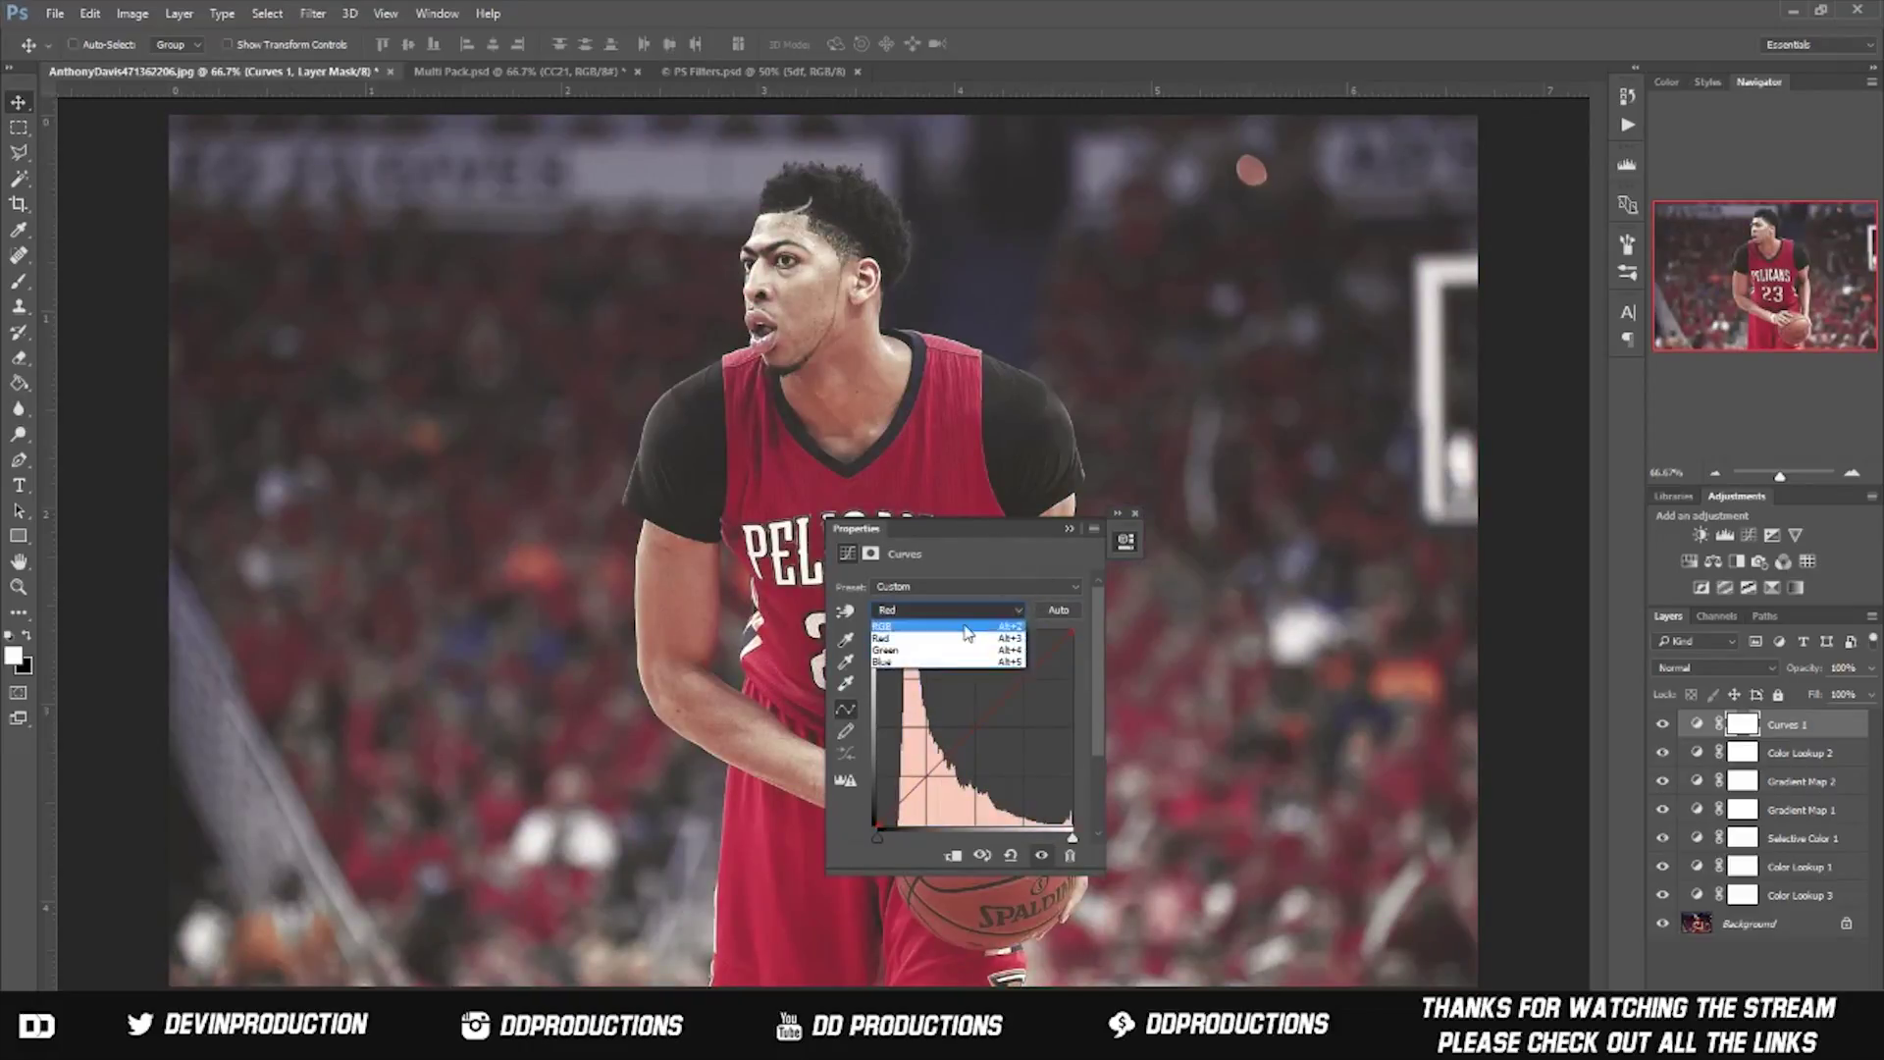
pyautogui.click(942, 638)
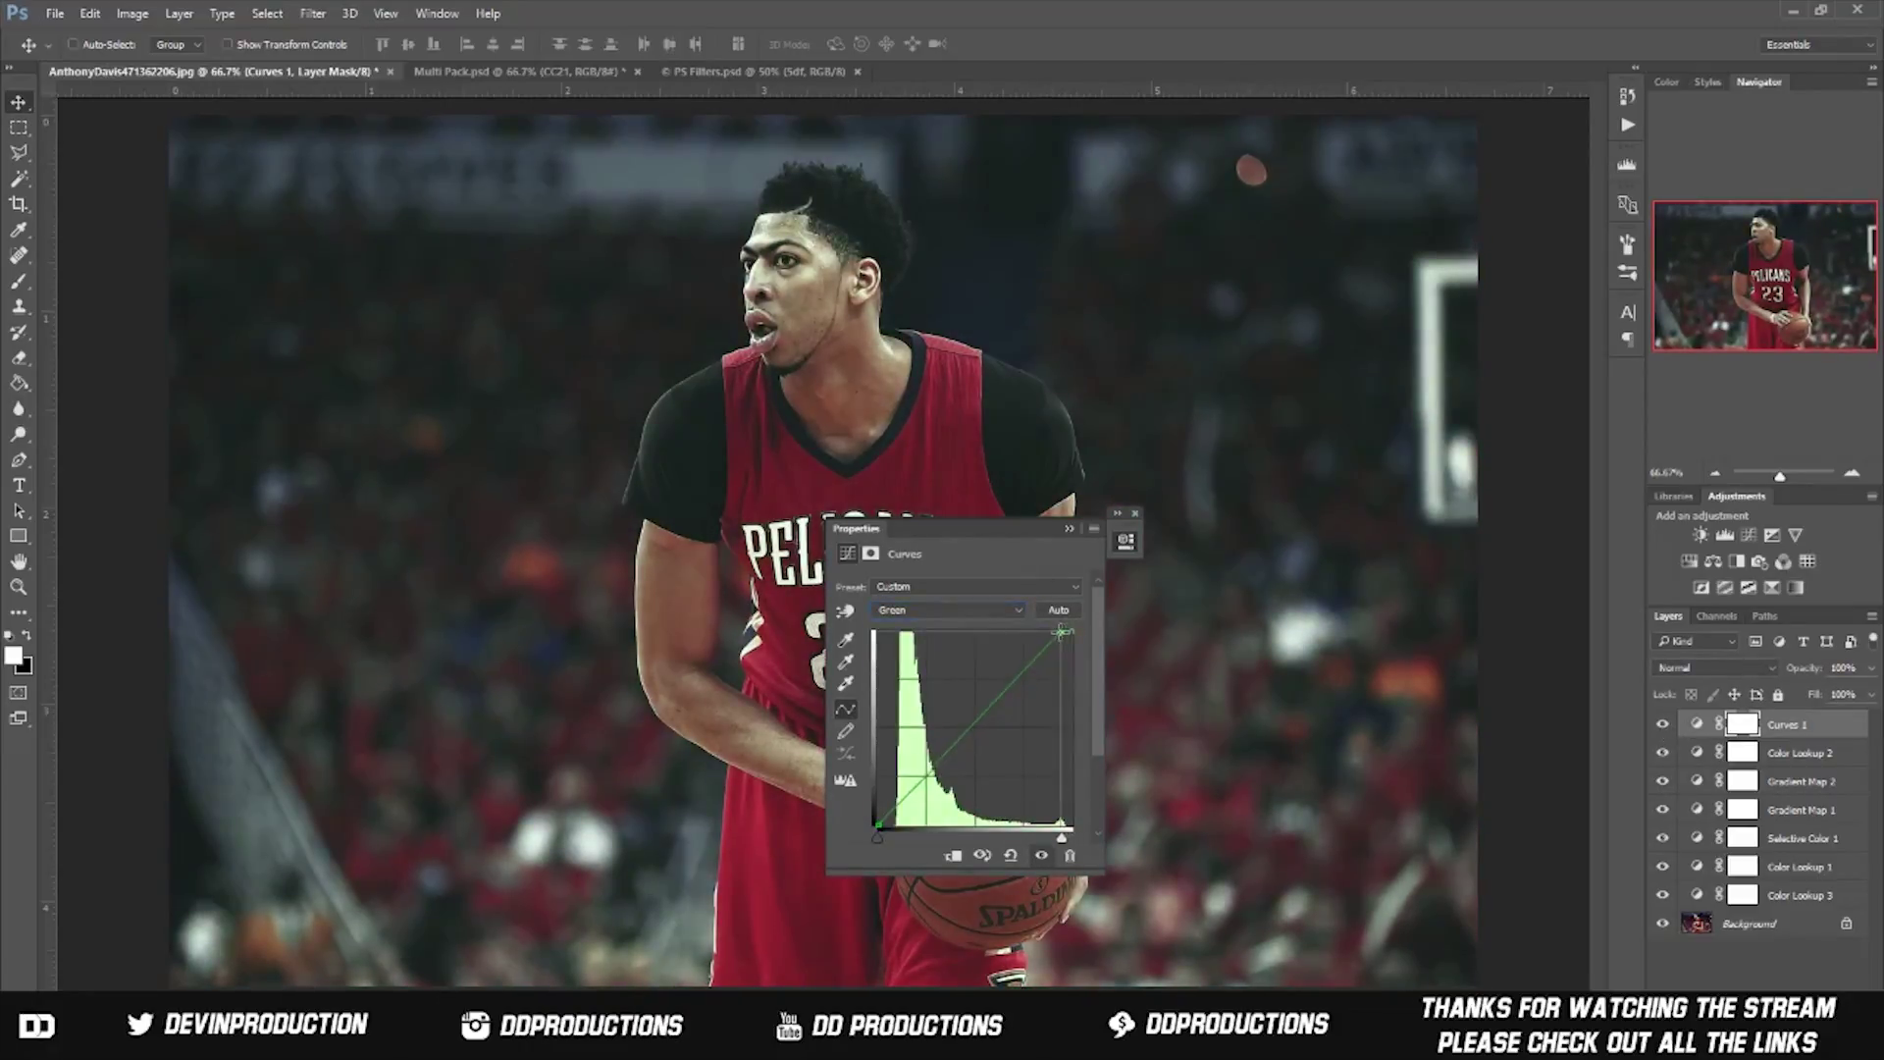
pyautogui.click(1135, 514)
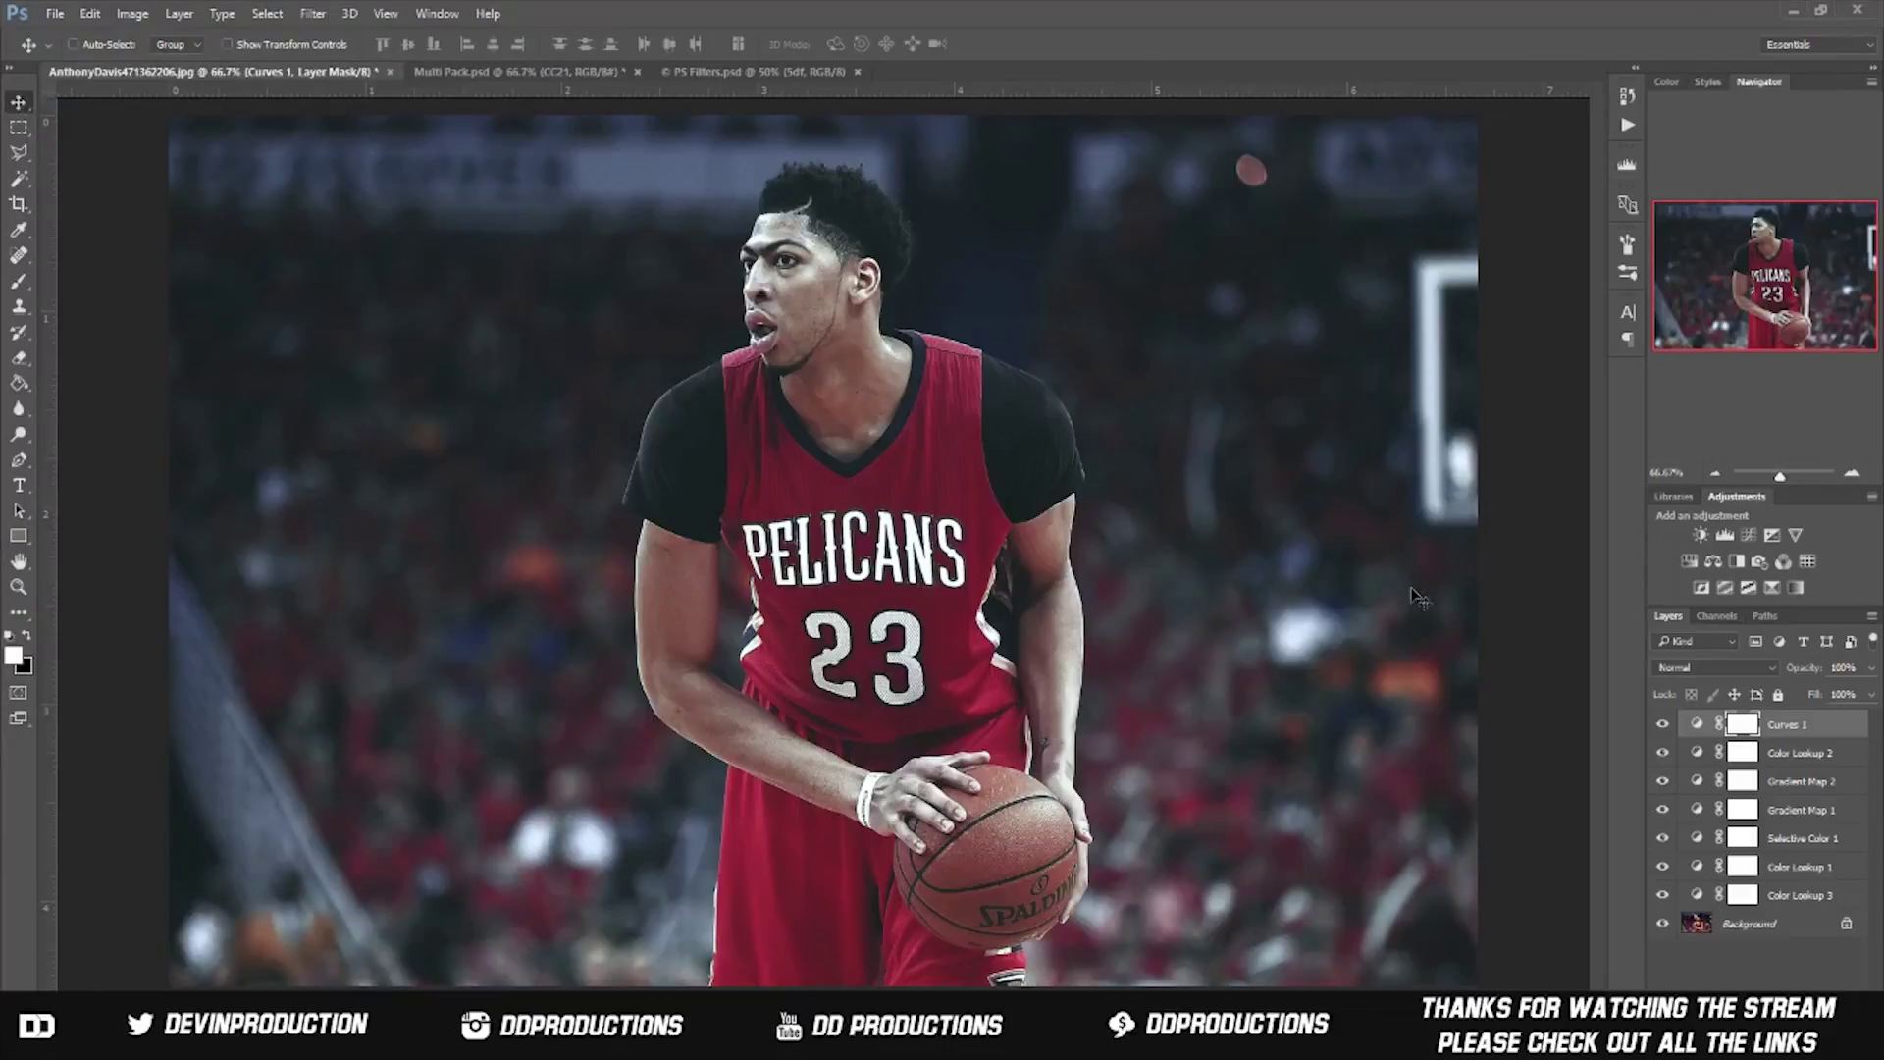
pyautogui.click(1724, 535)
pyautogui.moveTo(844, 750); pyautogui.dragTo(980, 718)
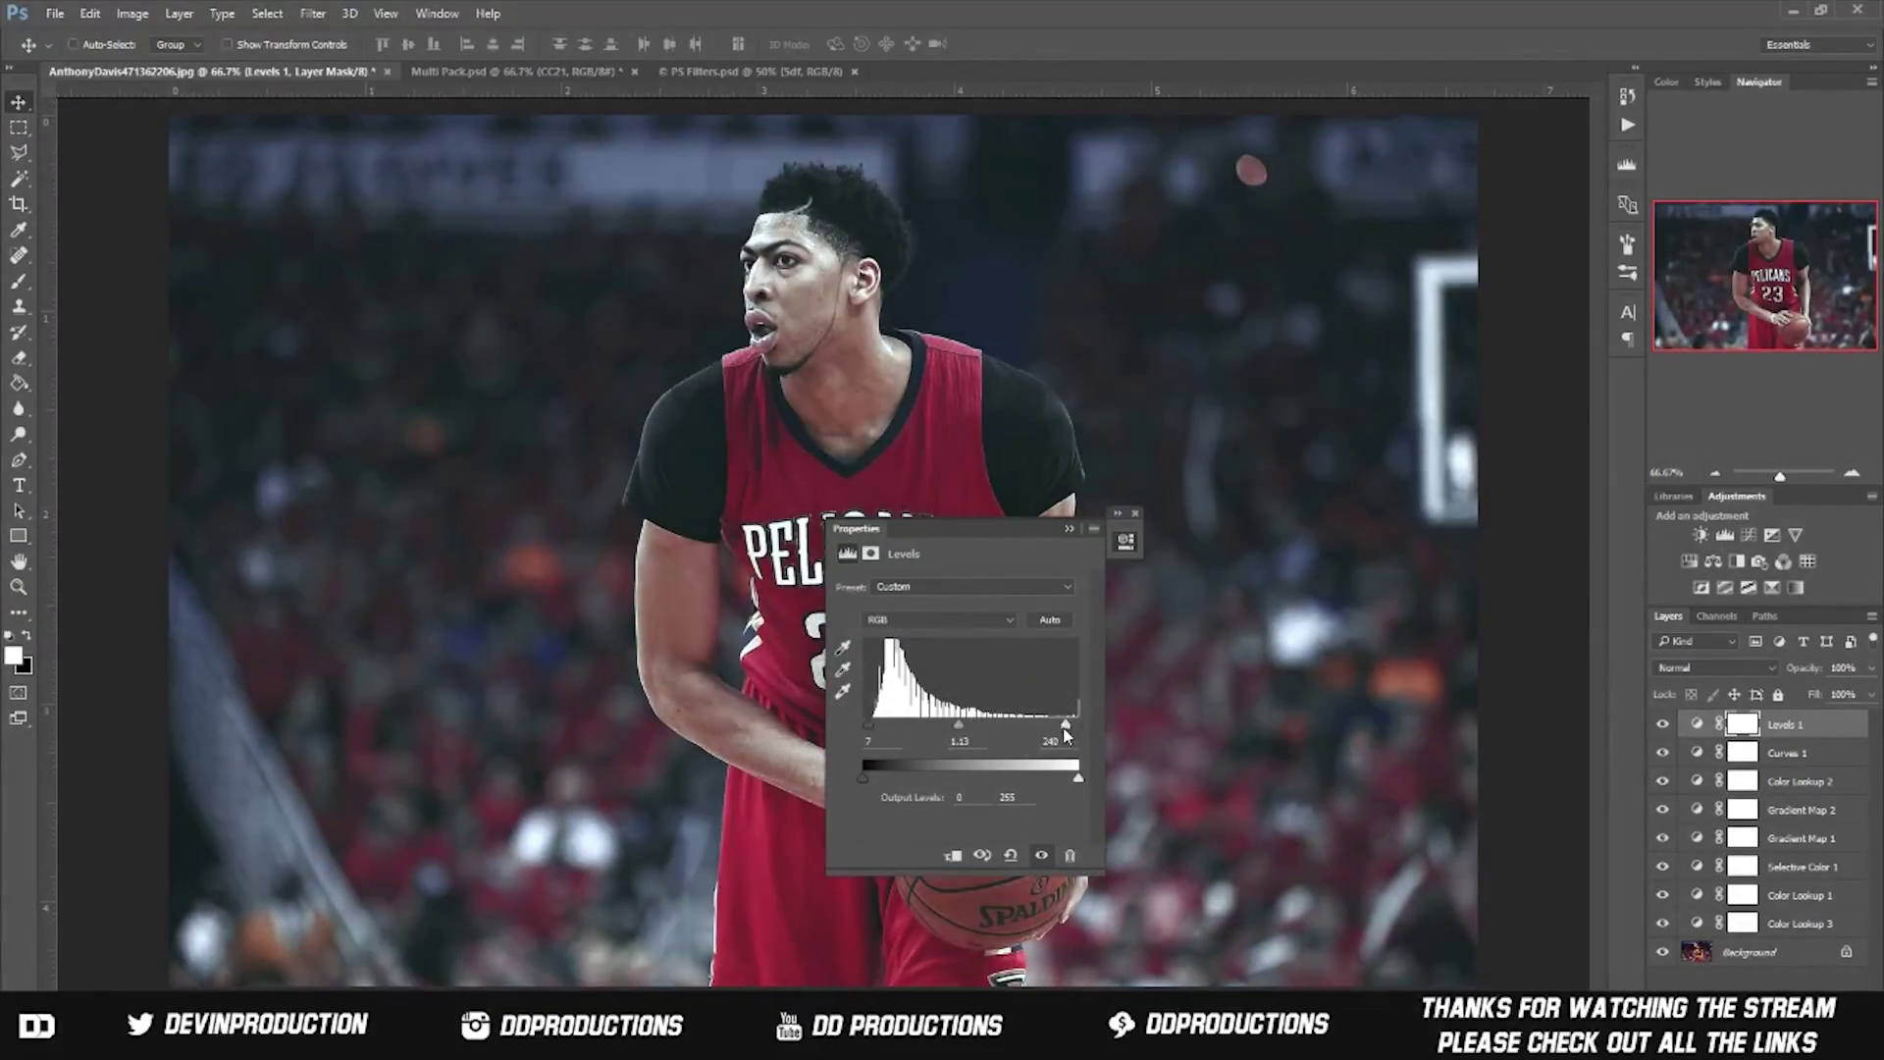
pyautogui.click(1135, 514)
pyautogui.click(1870, 667)
# Step: Add Color Lookup 4 and 5 layers, reorder them, and set Color Lookup 5 to 35% opacity
pyautogui.click(1807, 561)
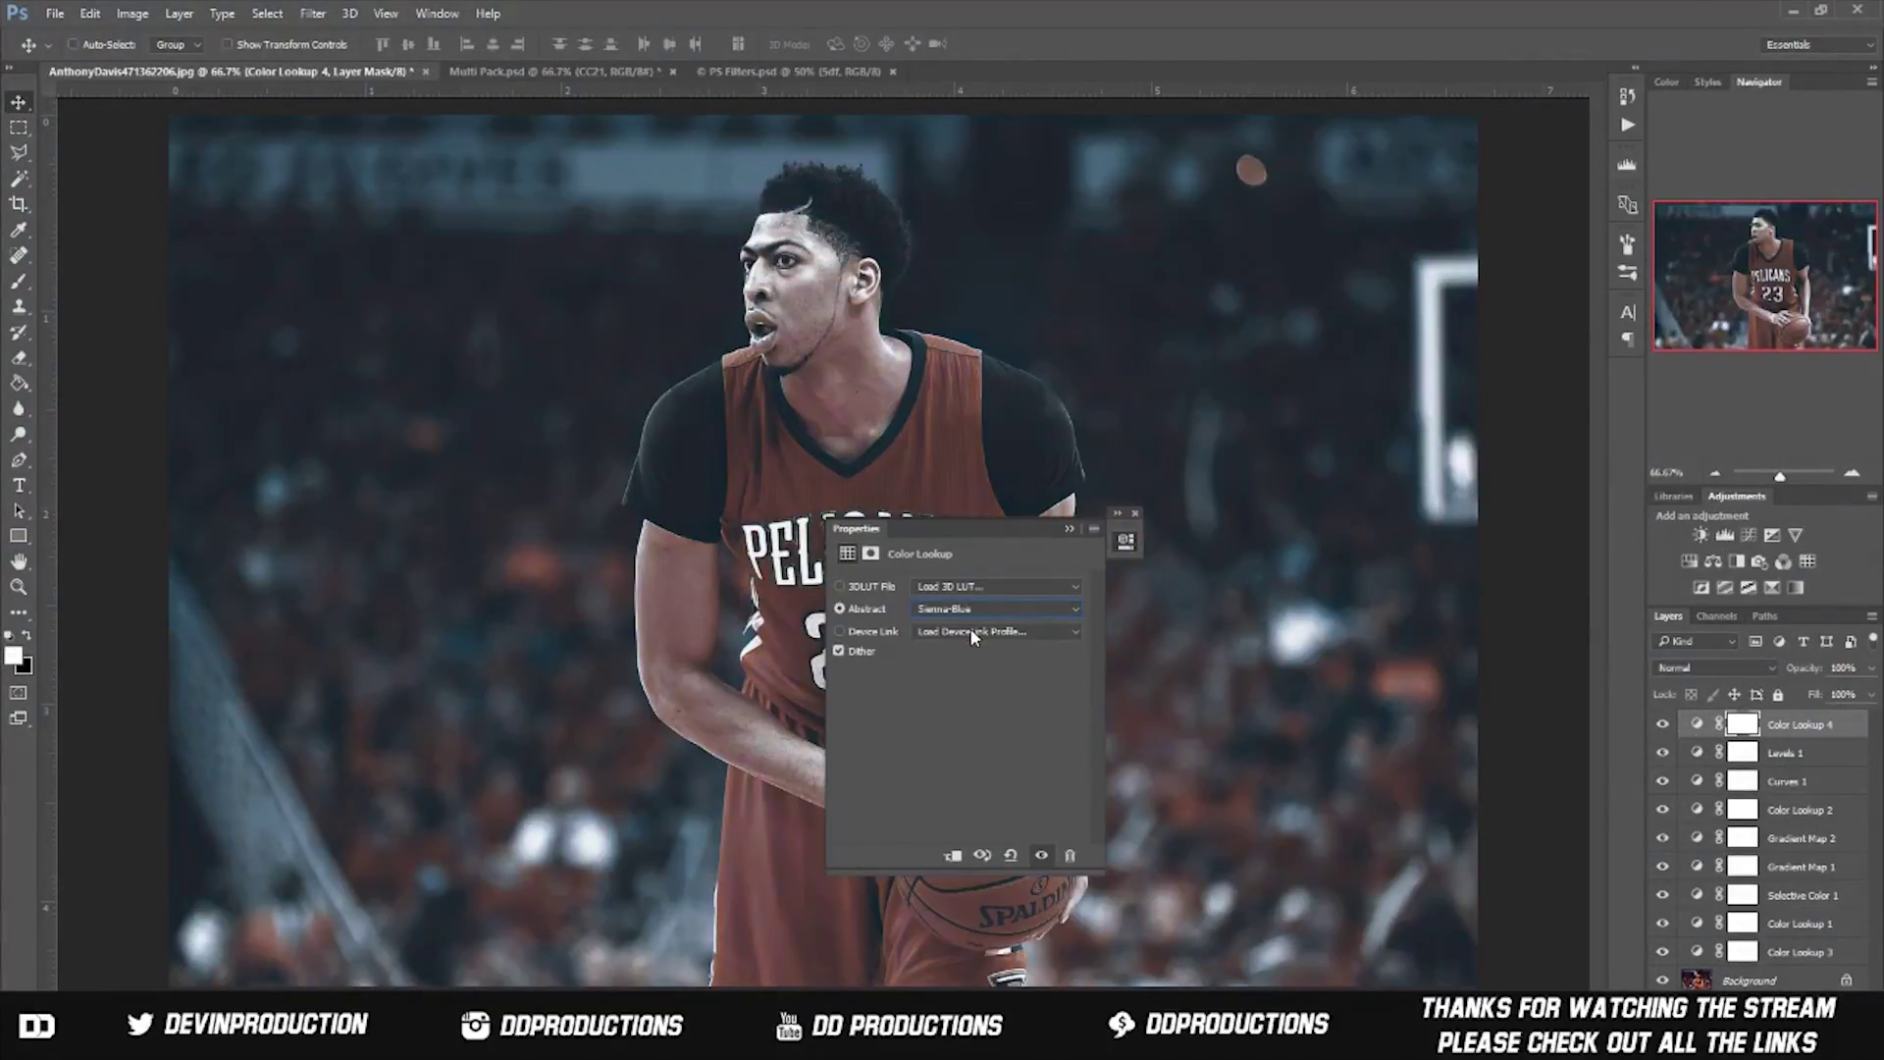
pyautogui.click(1135, 513)
pyautogui.moveTo(1785, 724); pyautogui.dragTo(1661, 957)
pyautogui.click(1807, 561)
pyautogui.click(1135, 513)
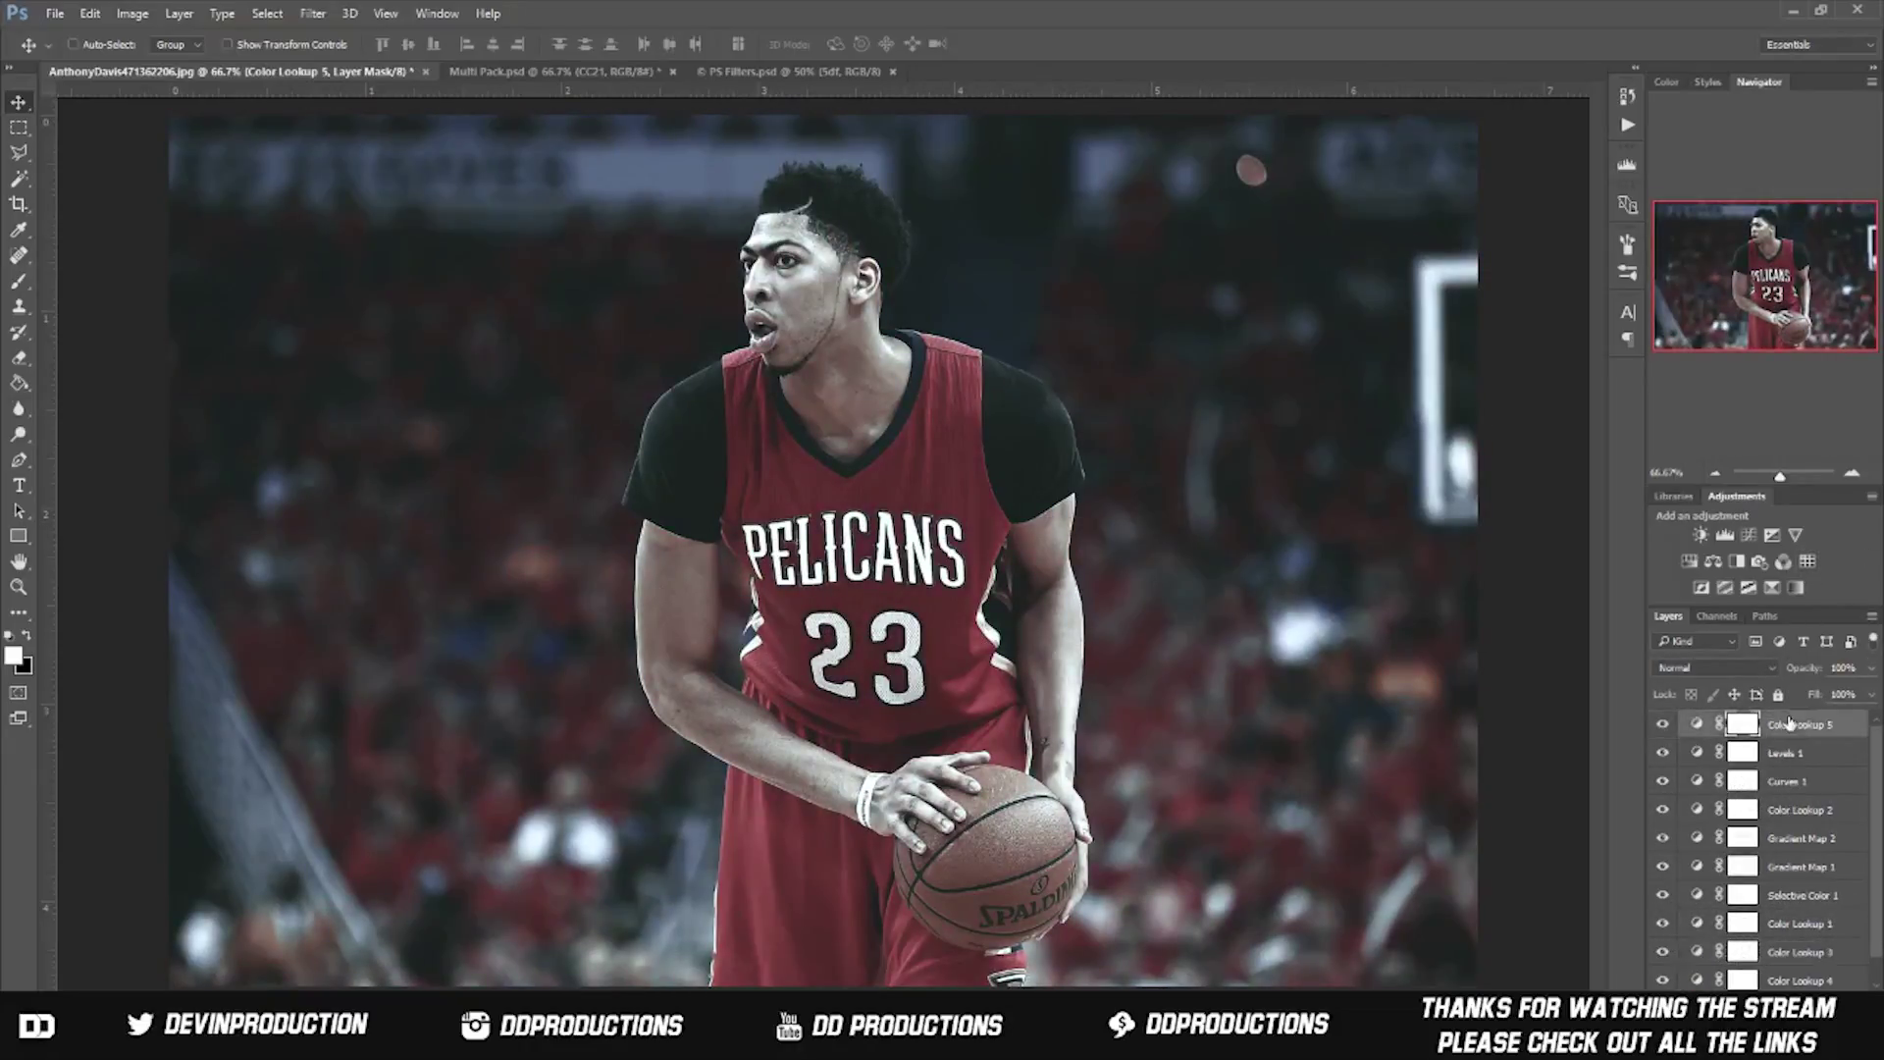
pyautogui.moveTo(1785, 724)
pyautogui.mouseDown()
pyautogui.moveTo(1661, 957)
pyautogui.moveTo(1812, 695)
pyautogui.mouseUp()
pyautogui.click(1870, 668)
# Step: Add a slight Brightness/Contrast boost and an Exposure layer at about +0.39
pyautogui.click(1700, 534)
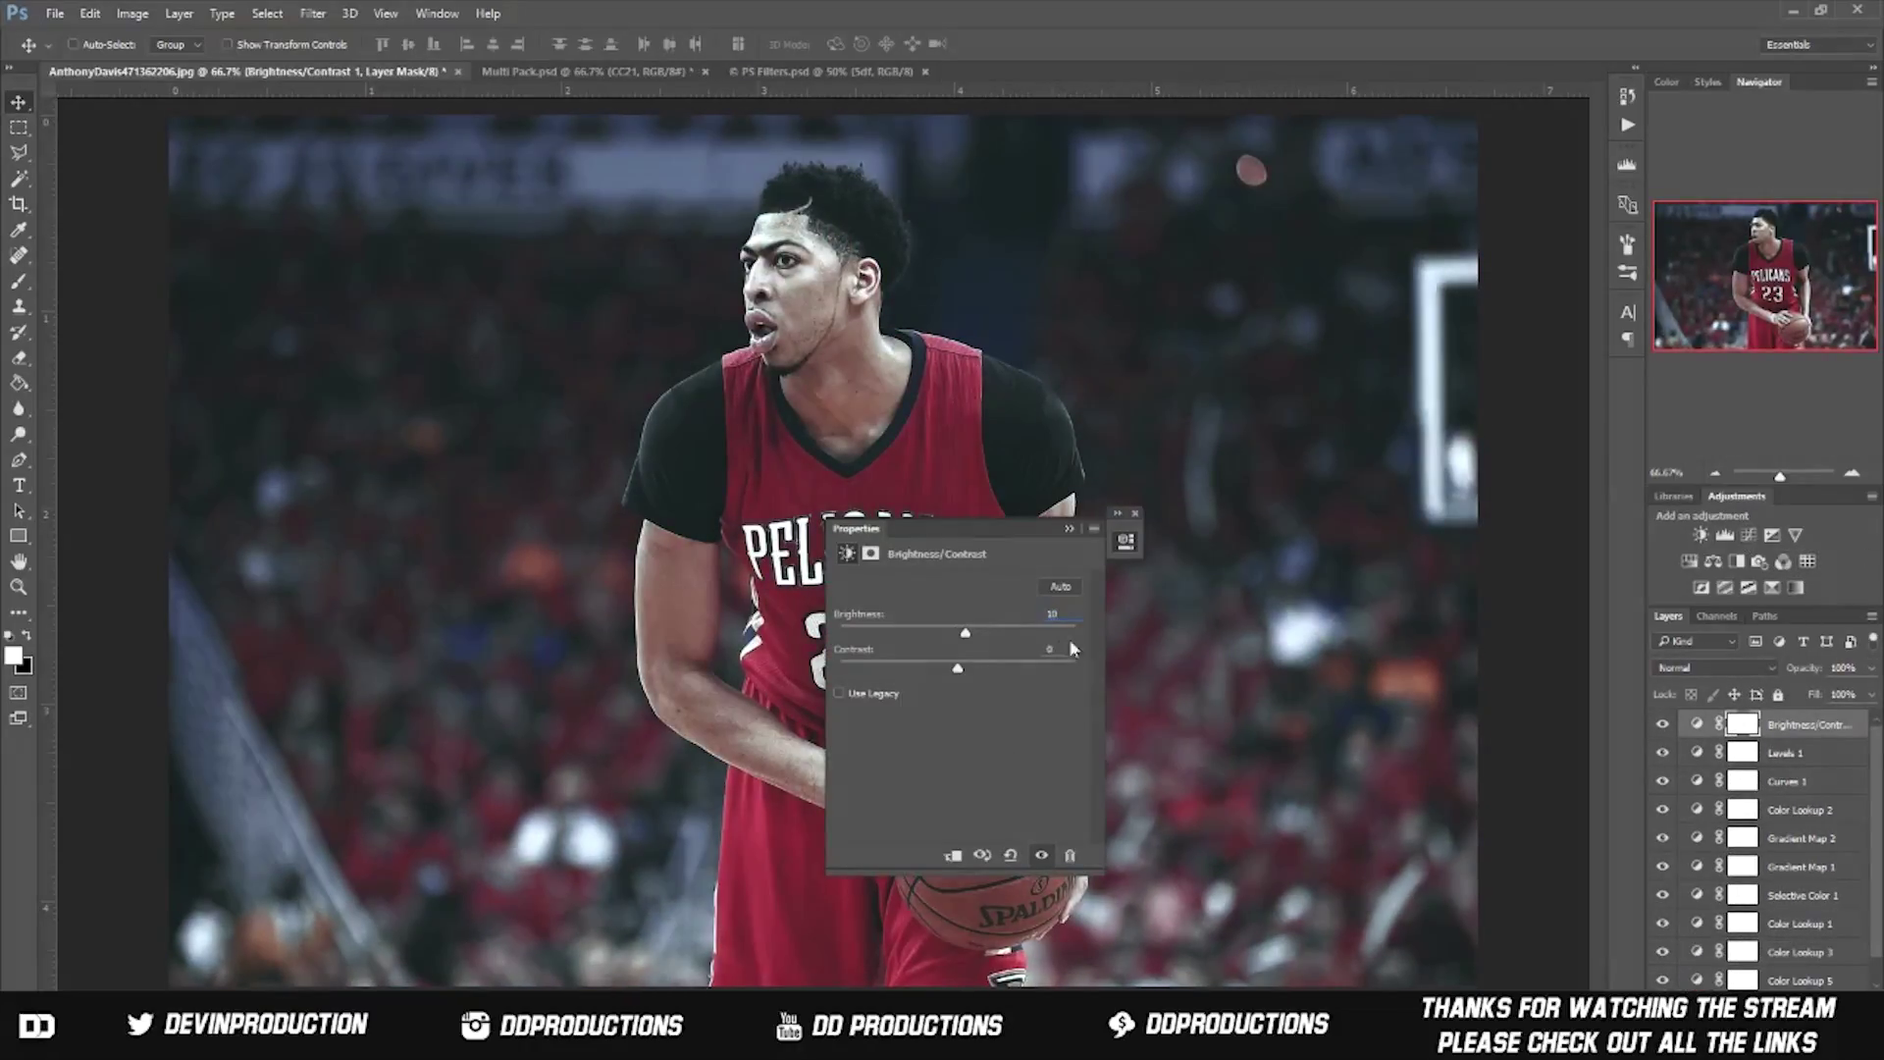
pyautogui.click(1135, 513)
pyautogui.click(1771, 535)
pyautogui.moveTo(957, 633); pyautogui.dragTo(965, 633)
# Step: Add a top Color Lookup layer with a 3D LUT look at 29% opacity
pyautogui.click(1135, 513)
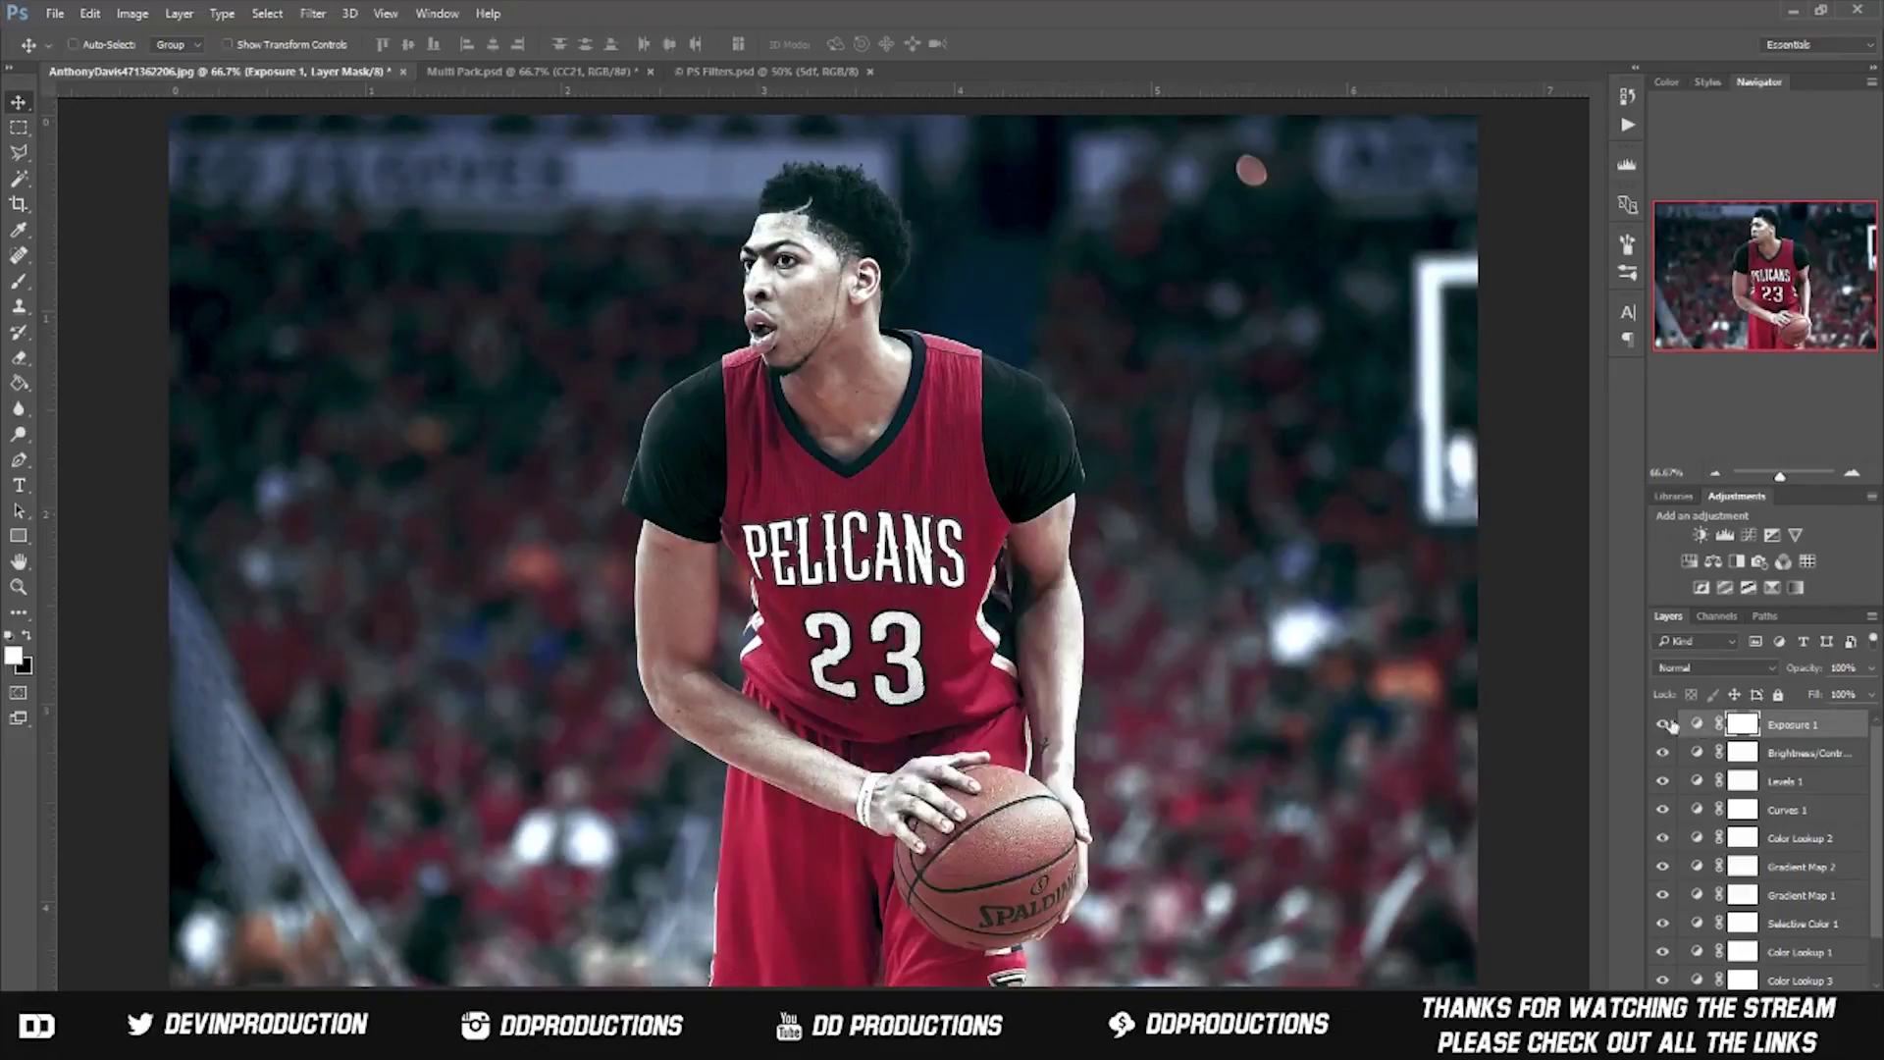
pyautogui.moveTo(1786, 724); pyautogui.dragTo(1661, 956)
pyautogui.click(1807, 561)
pyautogui.scroll(-1, 1032, 604)
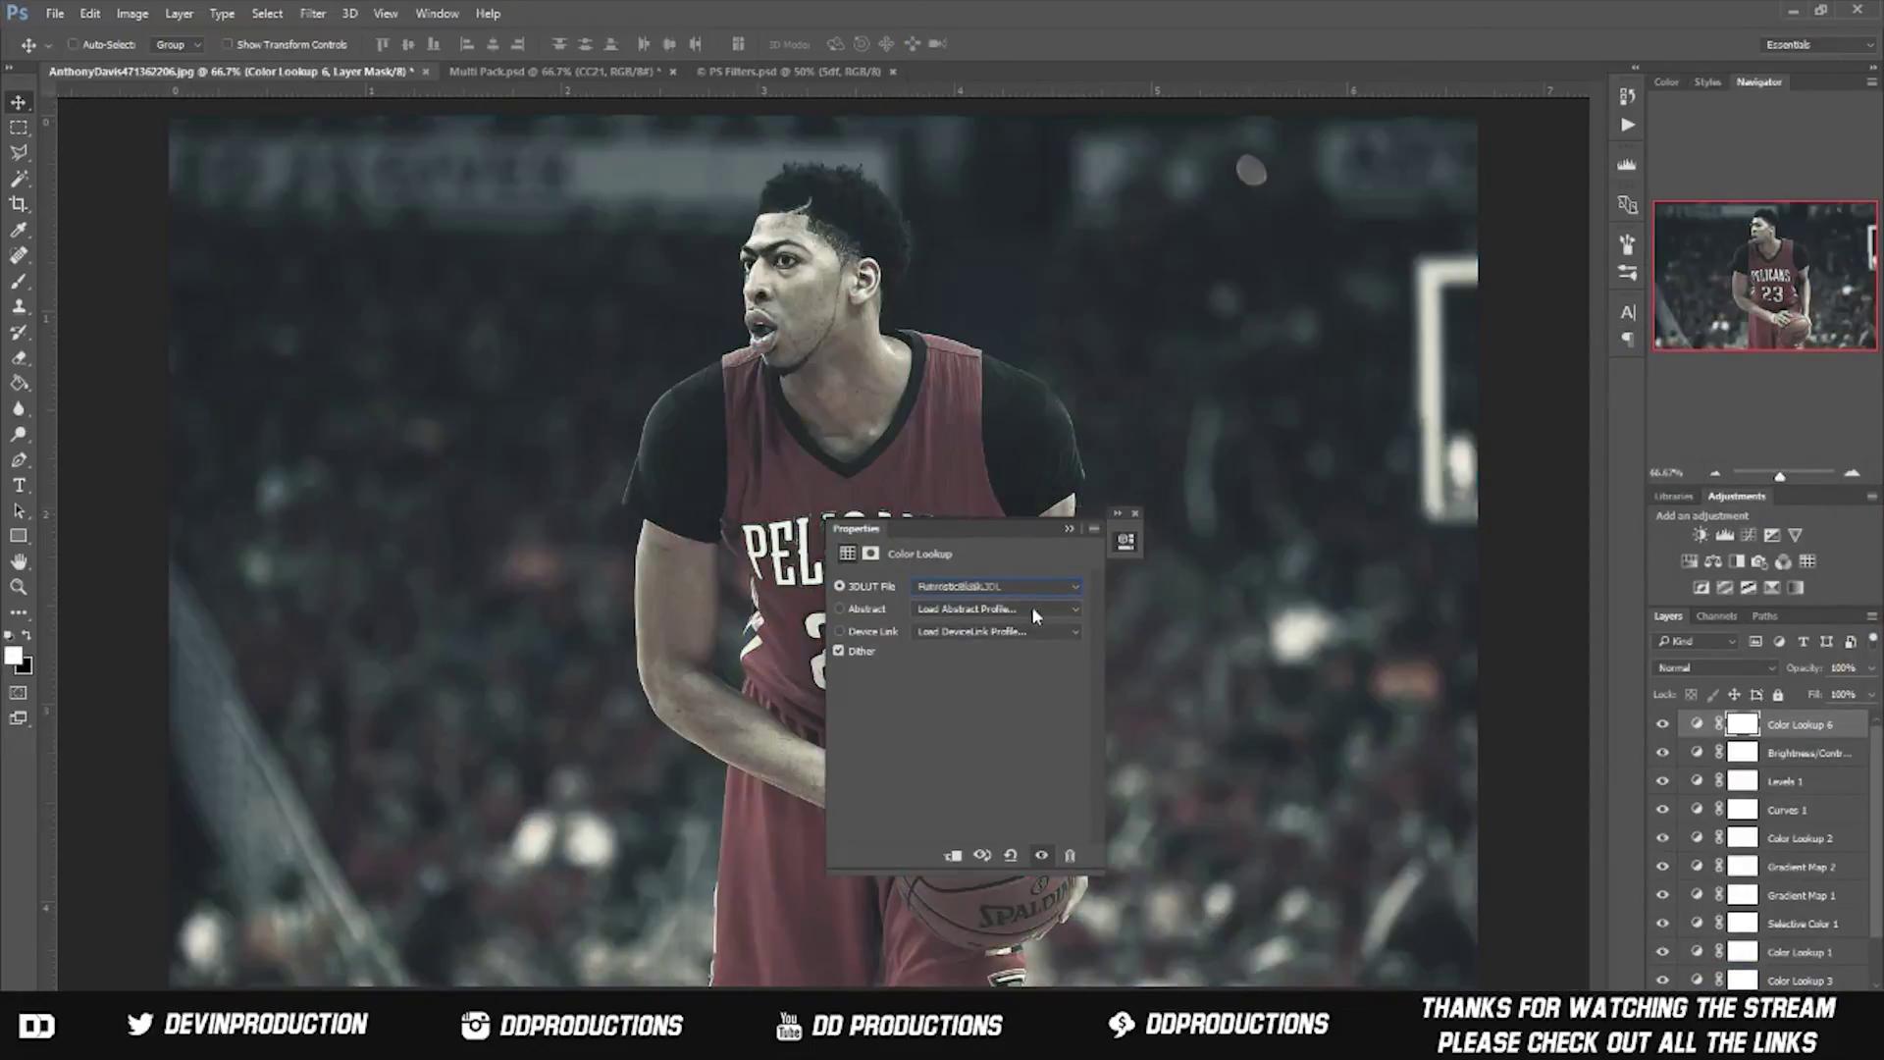
pyautogui.scroll(-1, 1022, 586)
pyautogui.click(1135, 513)
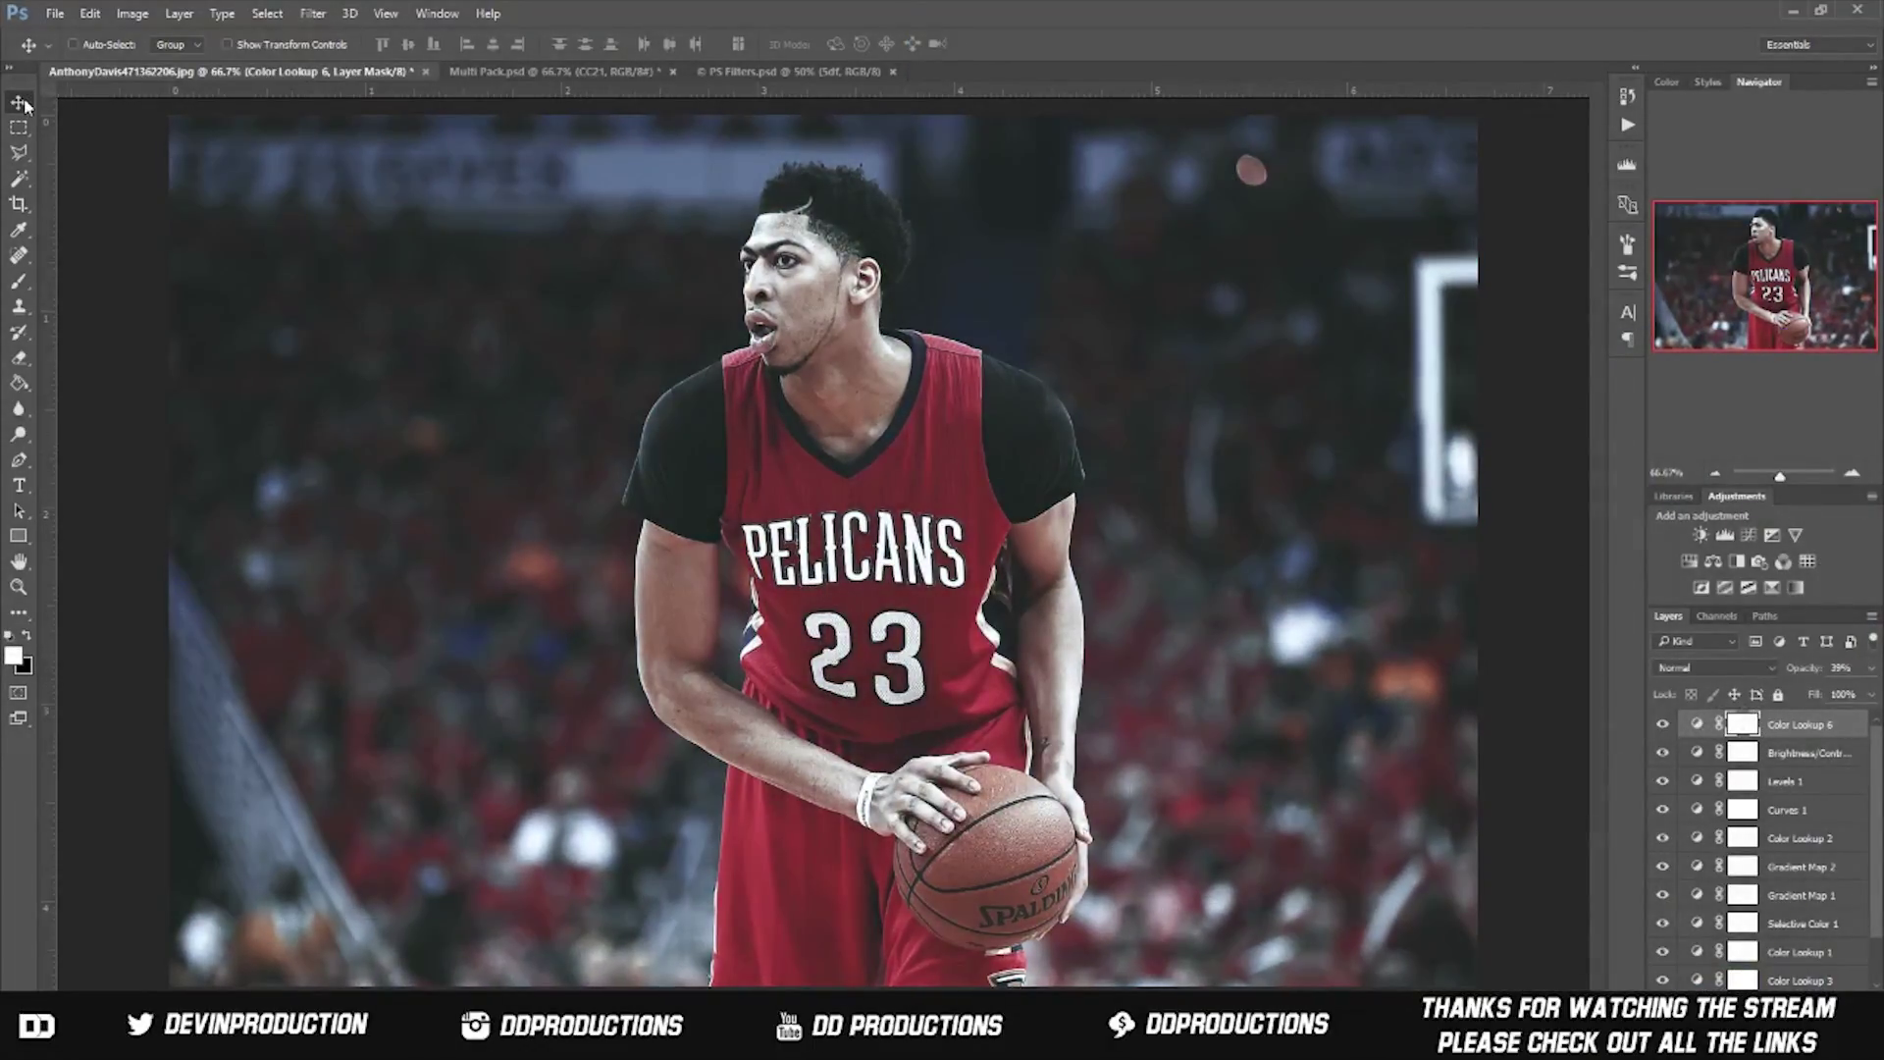
# Step: With the Pen tool, start tracing the player's outline with anchors down the arm edge
pyautogui.press('p')
pyautogui.scroll(5, 735, 319)
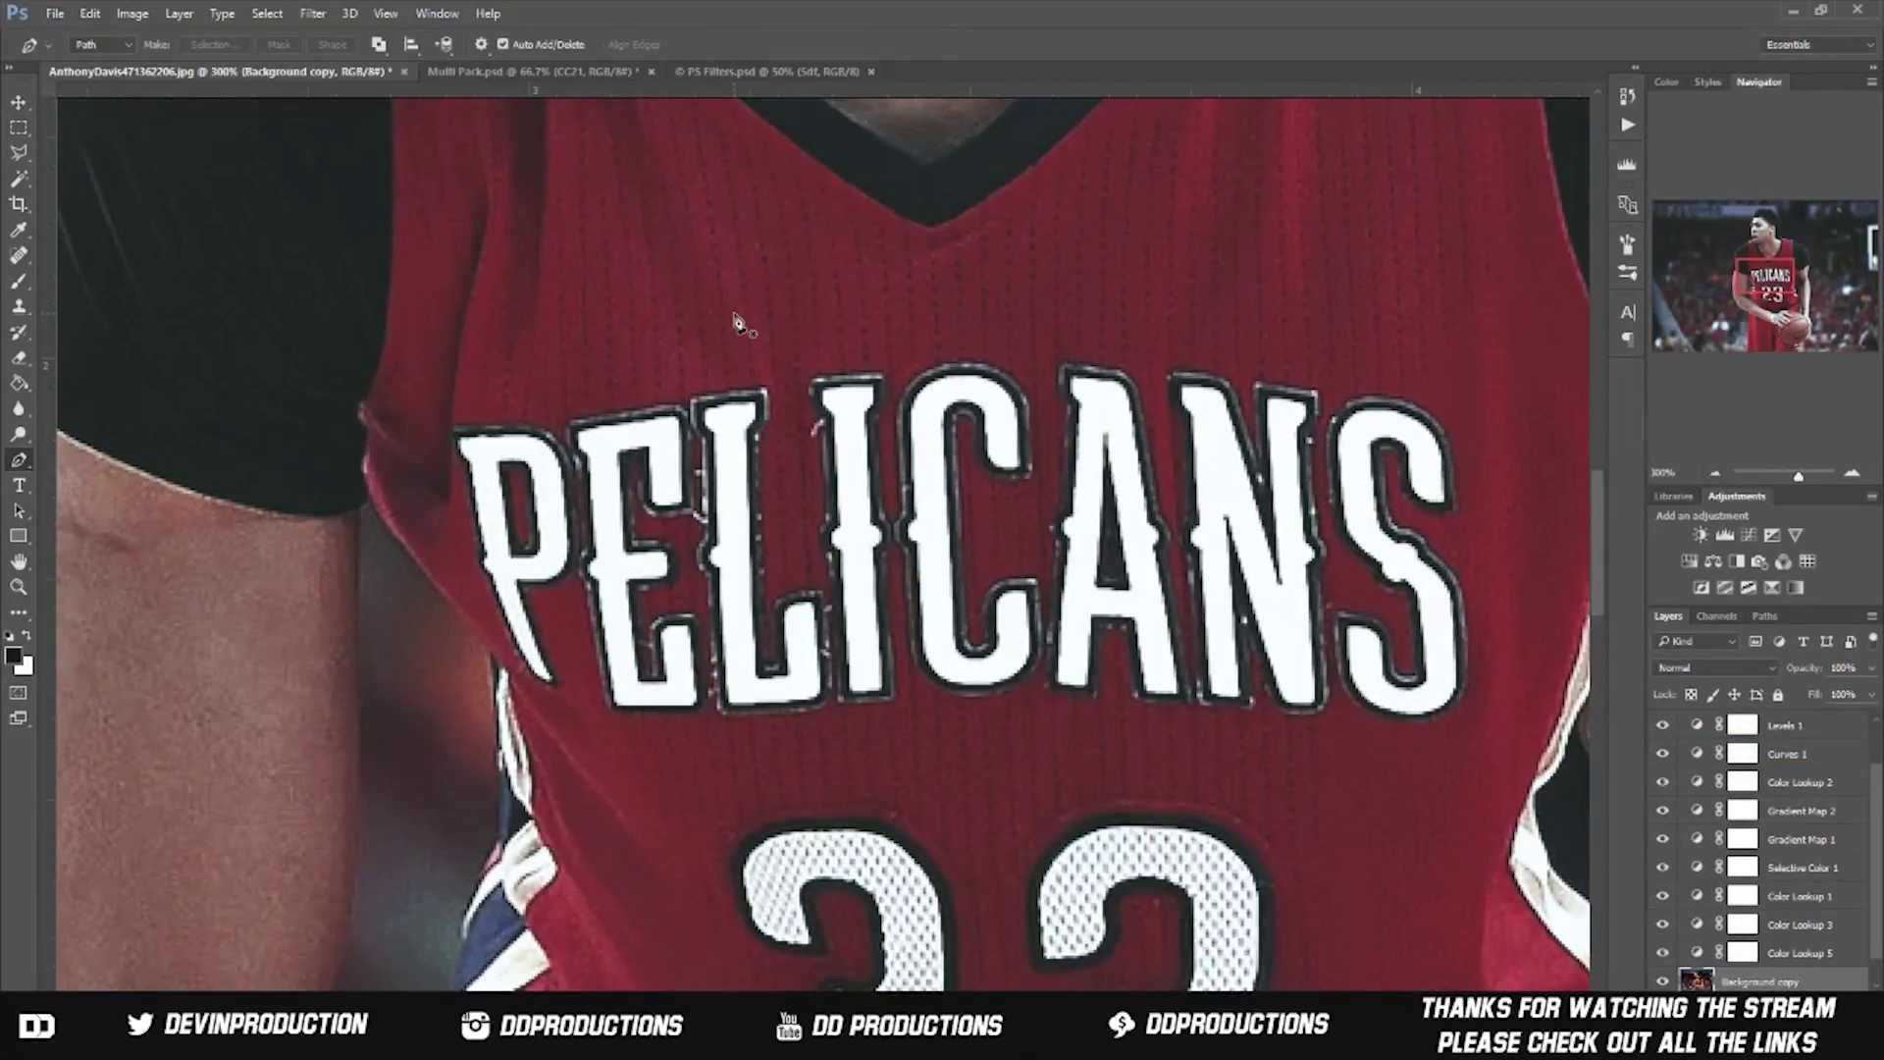
pyautogui.scroll(-2, 736, 319)
pyautogui.click(361, 327)
pyautogui.scroll(-2, 322, 937)
pyautogui.click(314, 792)
pyautogui.click(397, 864)
pyautogui.click(453, 888)
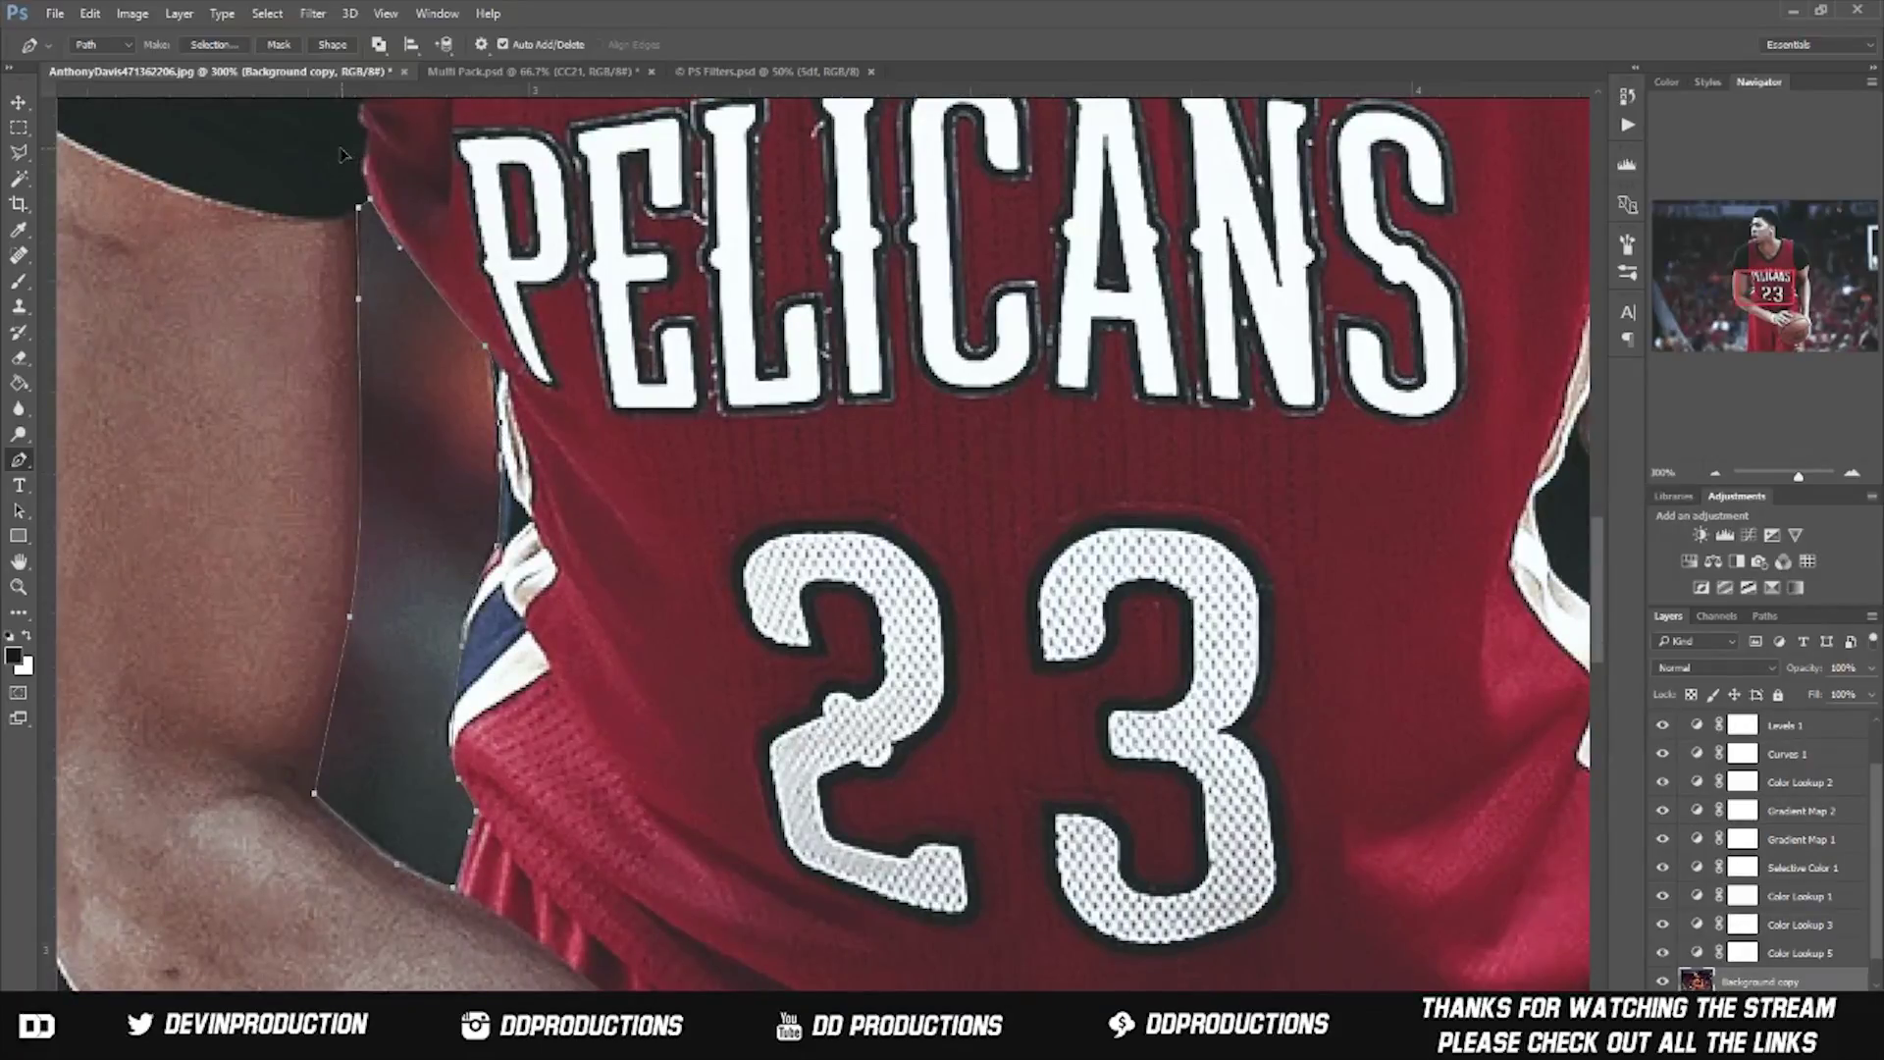
# Step: Convert the traced arm path into a selection
pyautogui.hscroll(6, 1087, 432)
pyautogui.scroll(2, 1087, 432)
pyautogui.rightClick(1111, 466)
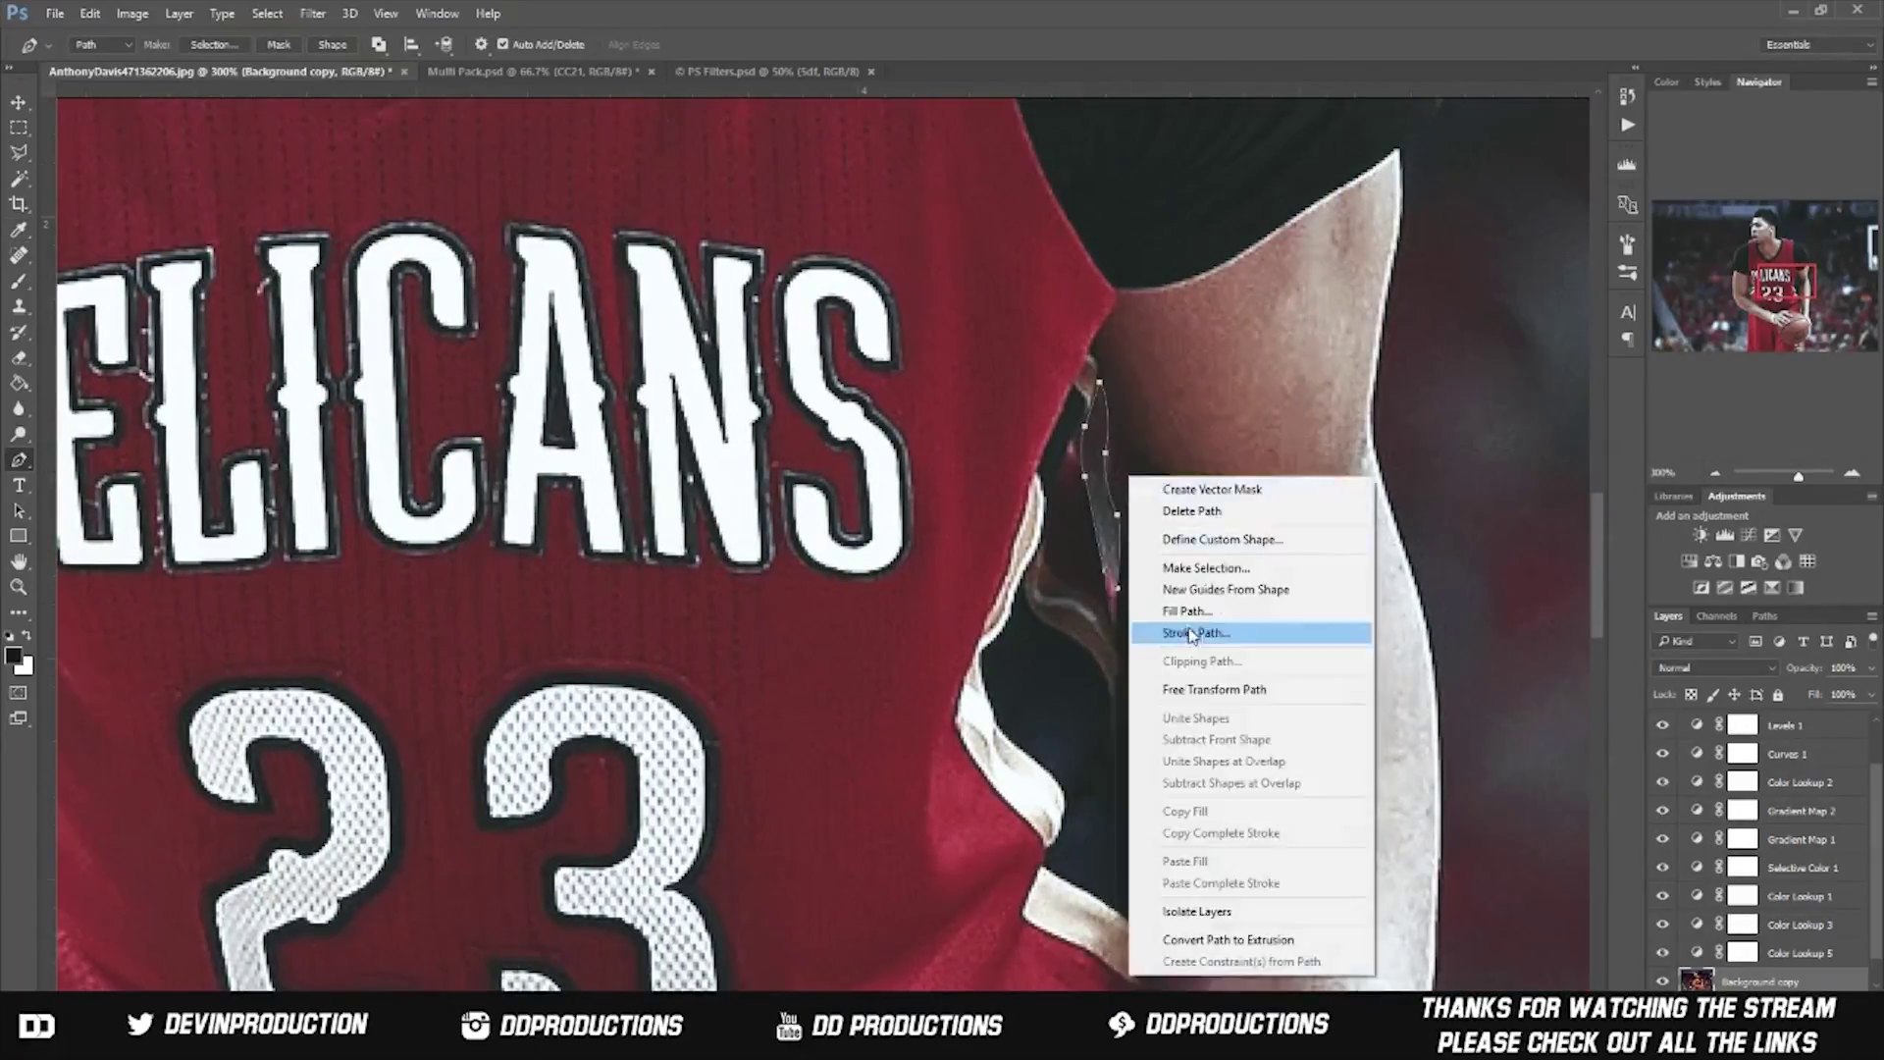
pyautogui.press('Escape')
pyautogui.scroll(-5, 1112, 466)
pyautogui.scroll(-3, 588, 491)
pyautogui.rightClick(541, 220)
pyautogui.press('Escape')
pyautogui.hotkey('ctrl', 'Return')
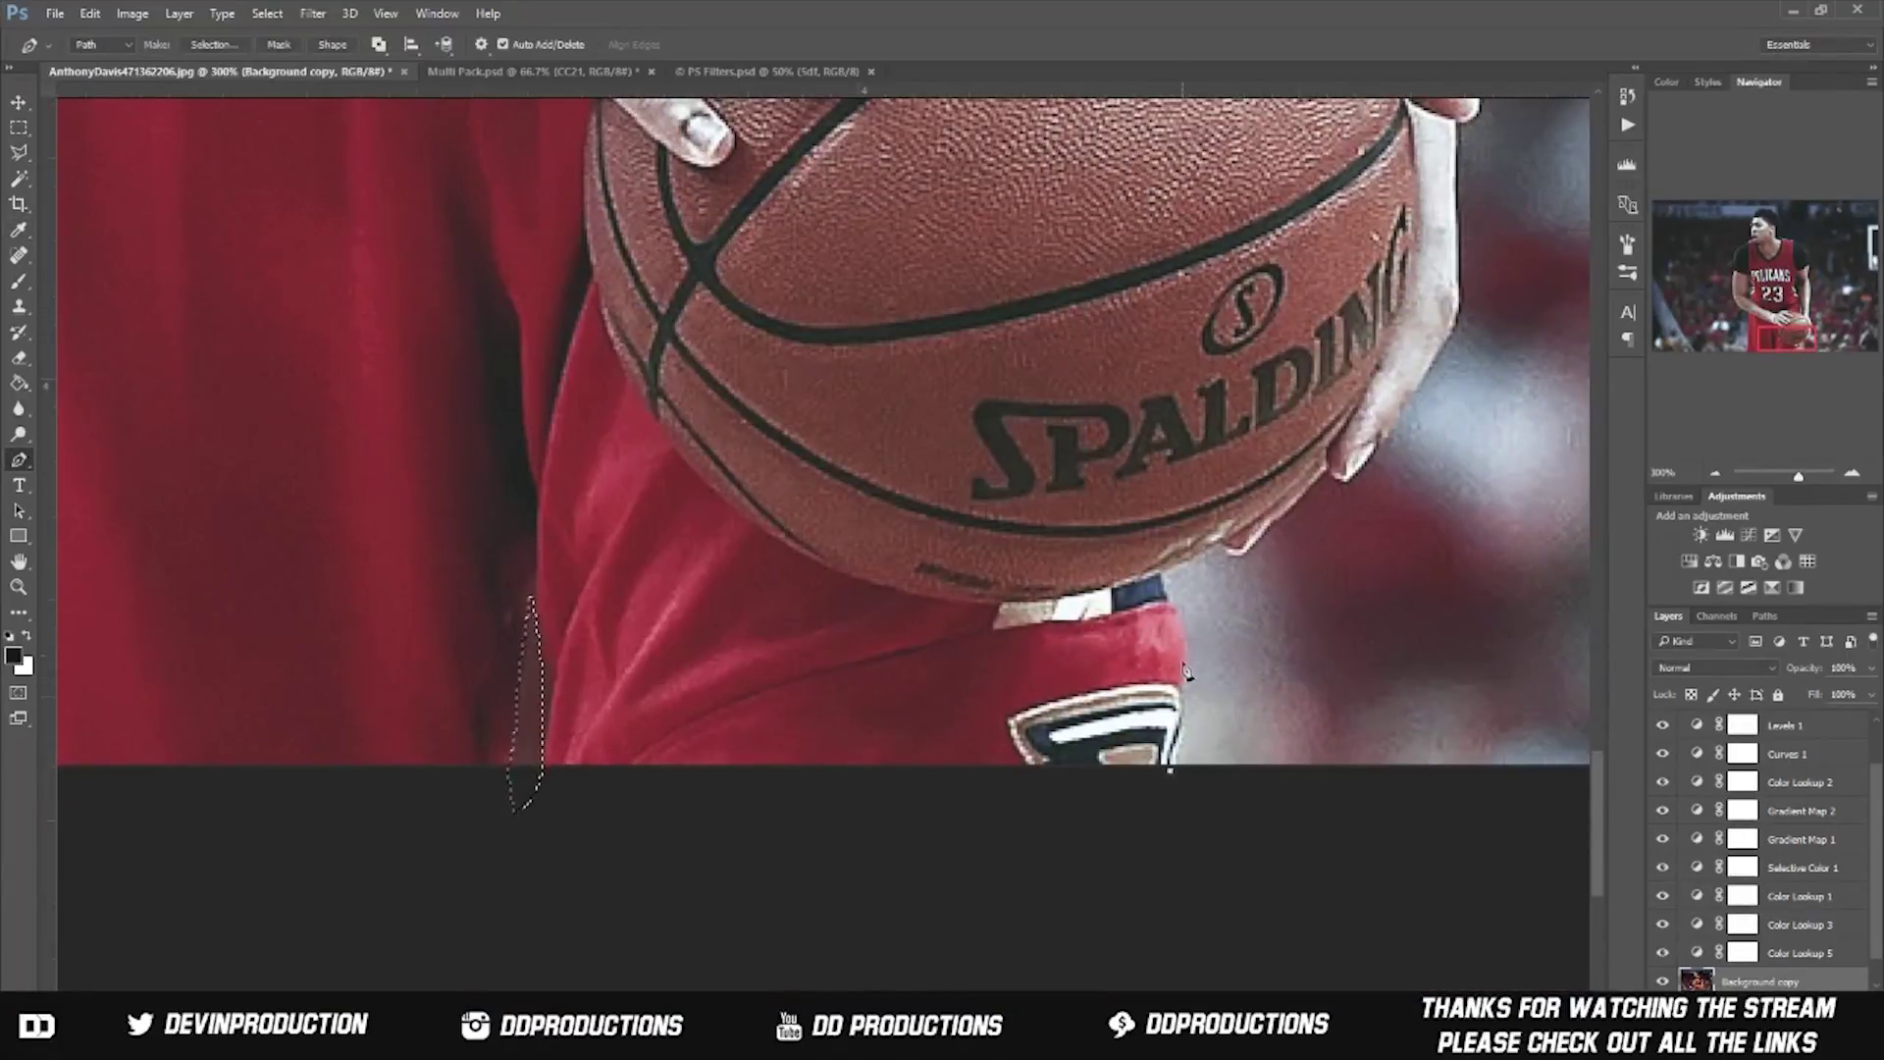
# Step: Zoom in and scroll along the shoulder and arm, adding another anchor on the arm's edge
pyautogui.scroll(2, 1230, 545)
pyautogui.scroll(1, 1373, 491)
pyautogui.scroll(2, 1599, 408)
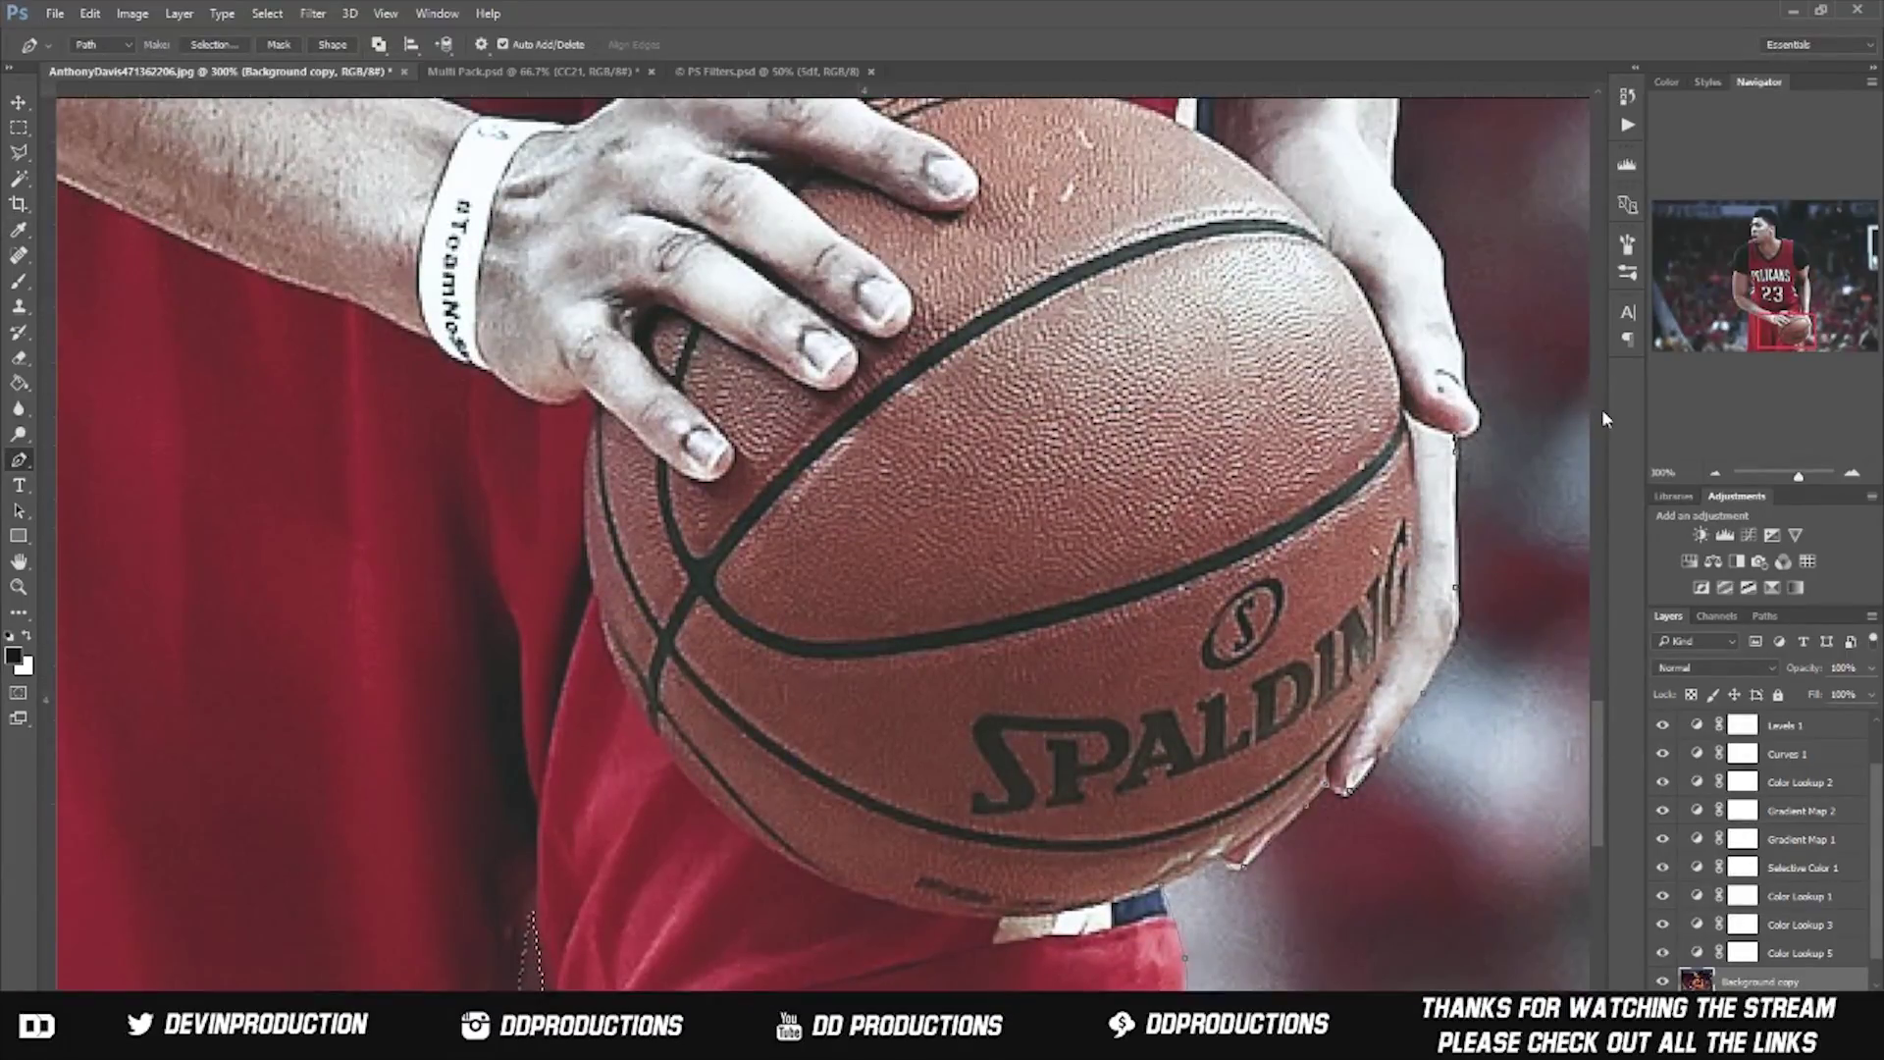
pyautogui.scroll(1, 1497, 504)
pyautogui.hotkey('ctrl', '+')
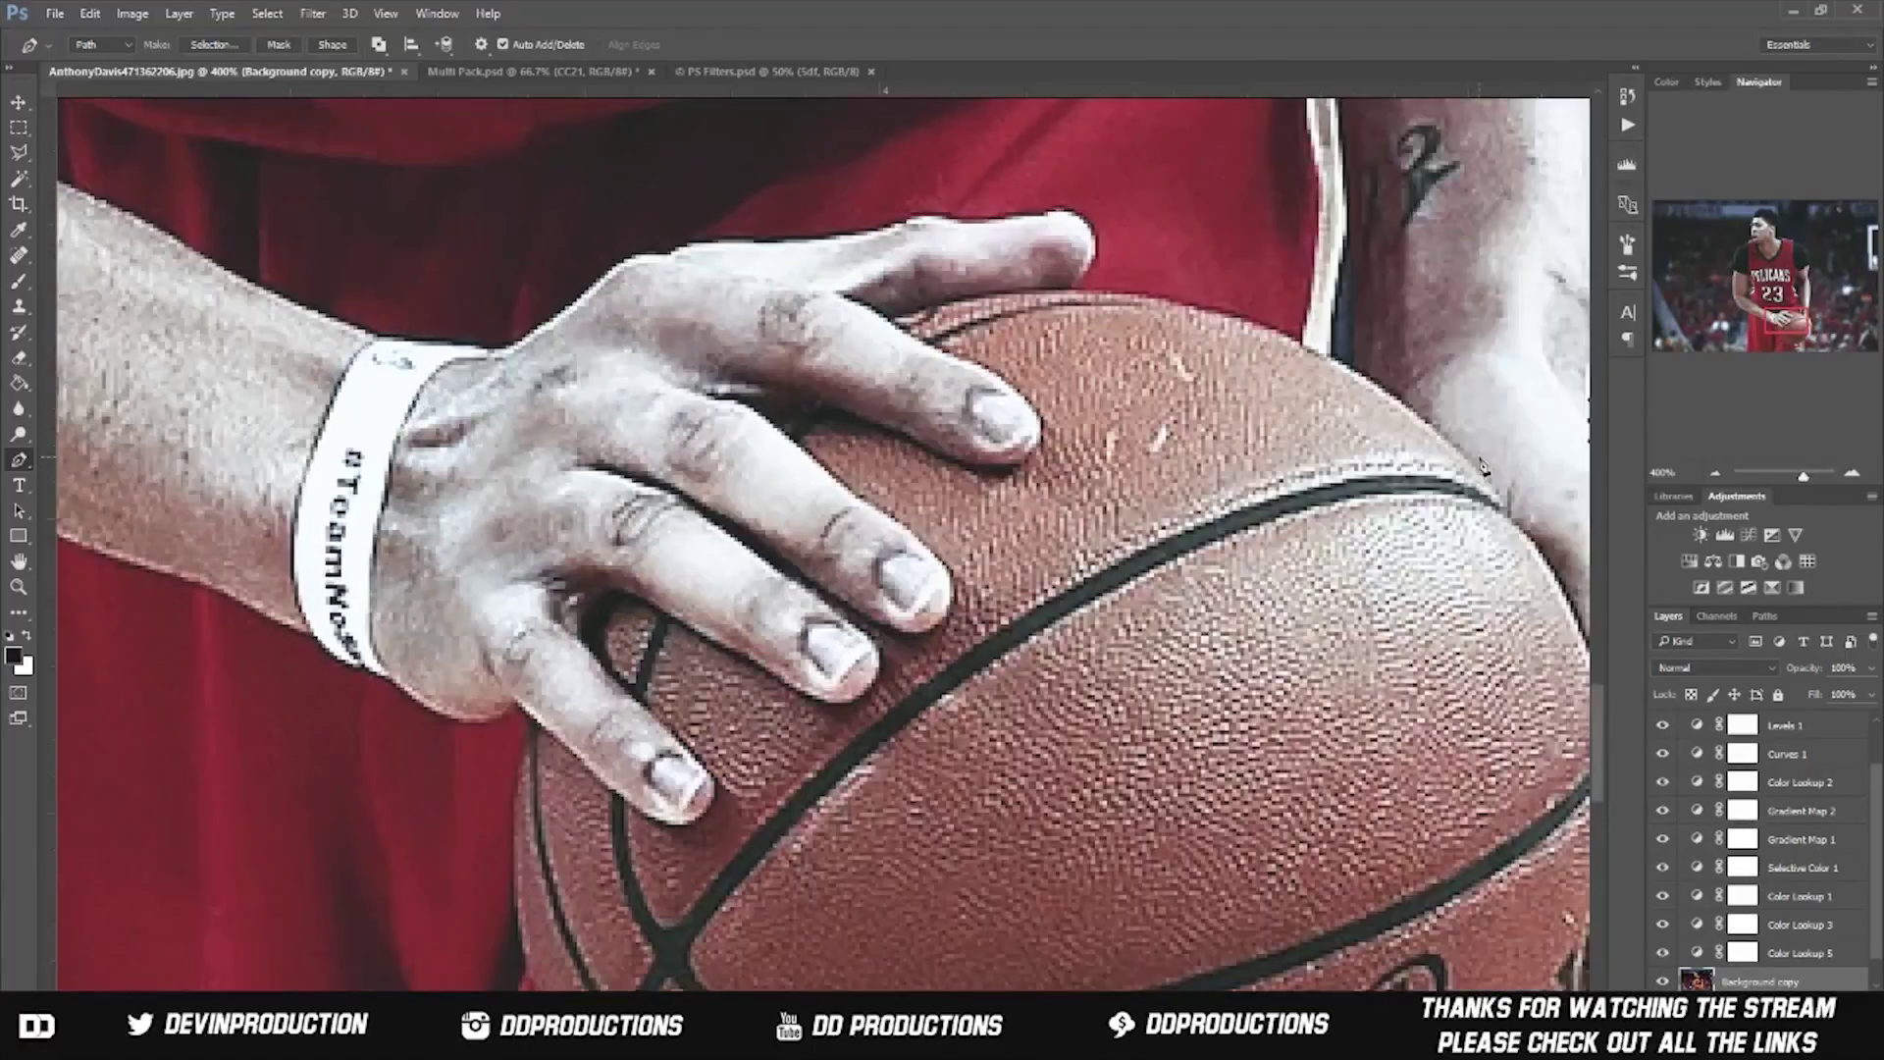
pyautogui.scroll(2, 1485, 465)
pyautogui.scroll(1, 1026, 441)
pyautogui.scroll(1, 962, 291)
pyautogui.scroll(2, 963, 290)
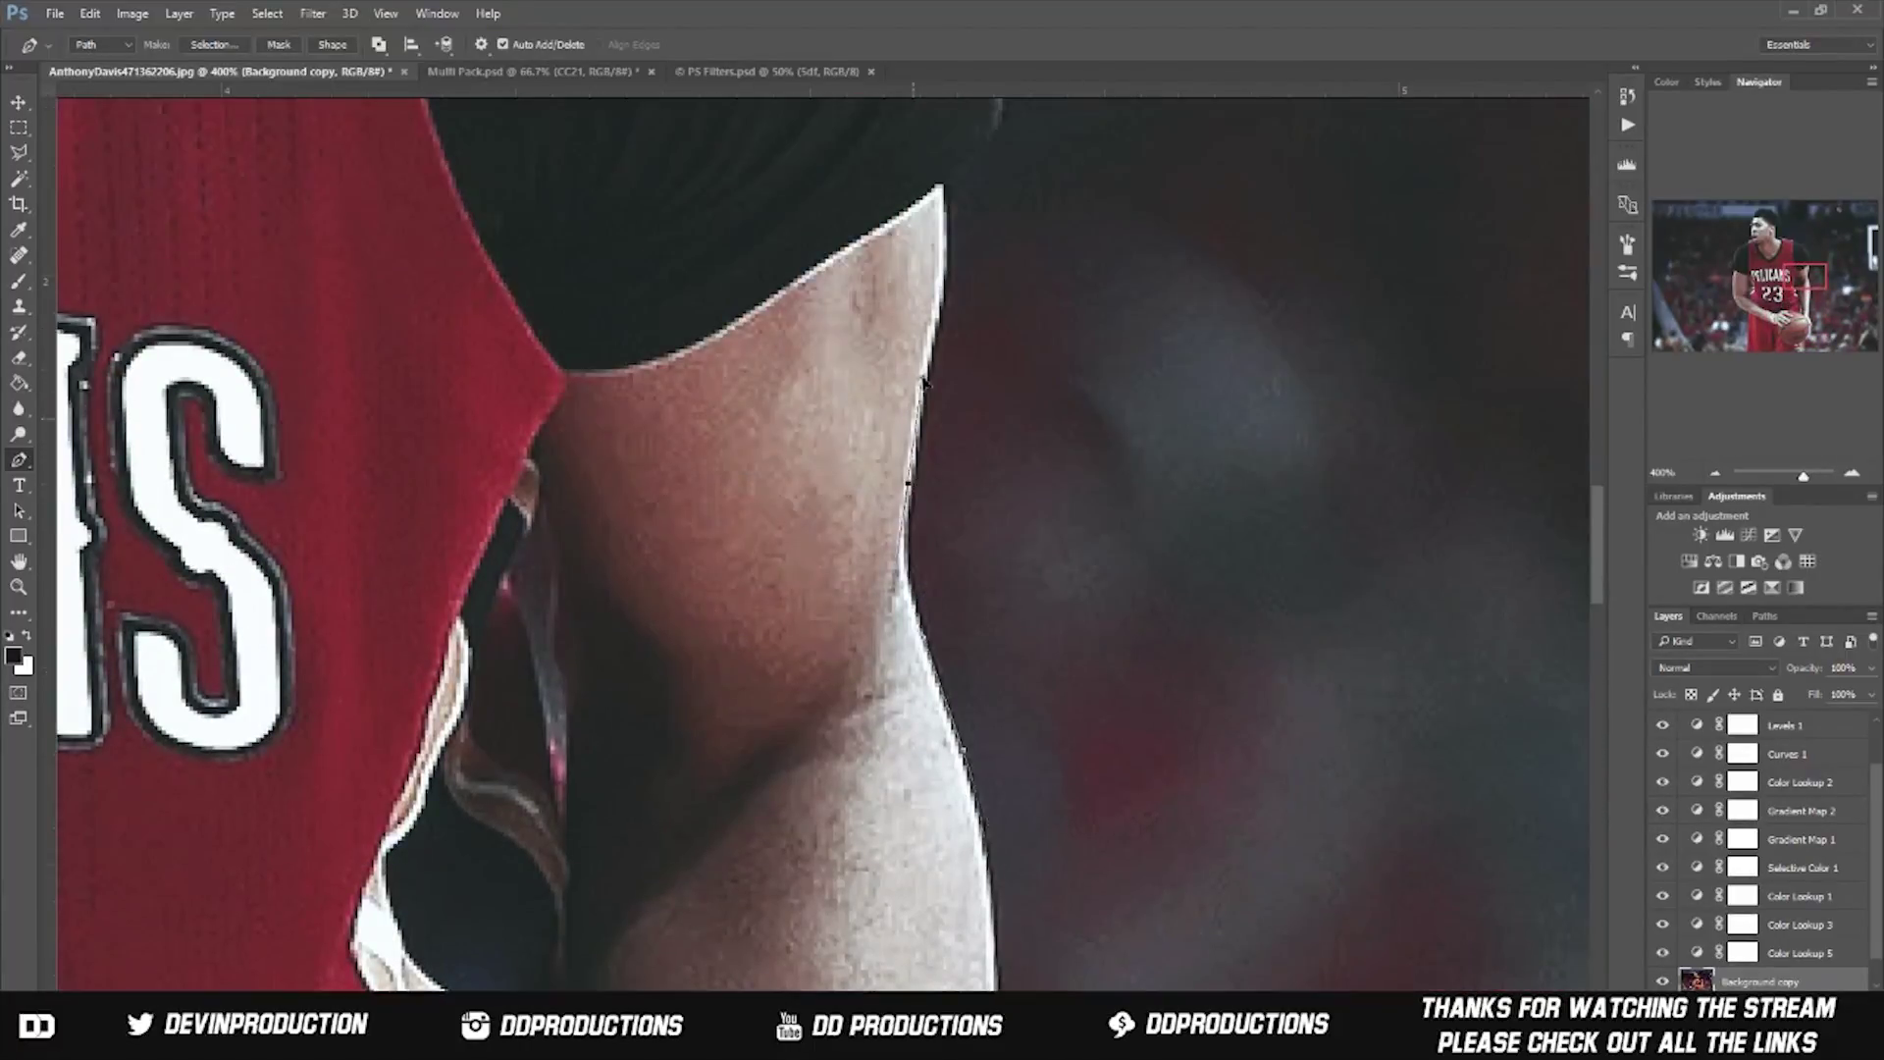
pyautogui.scroll(1, 903, 343)
pyautogui.scroll(2, 834, 402)
pyautogui.scroll(2, 754, 465)
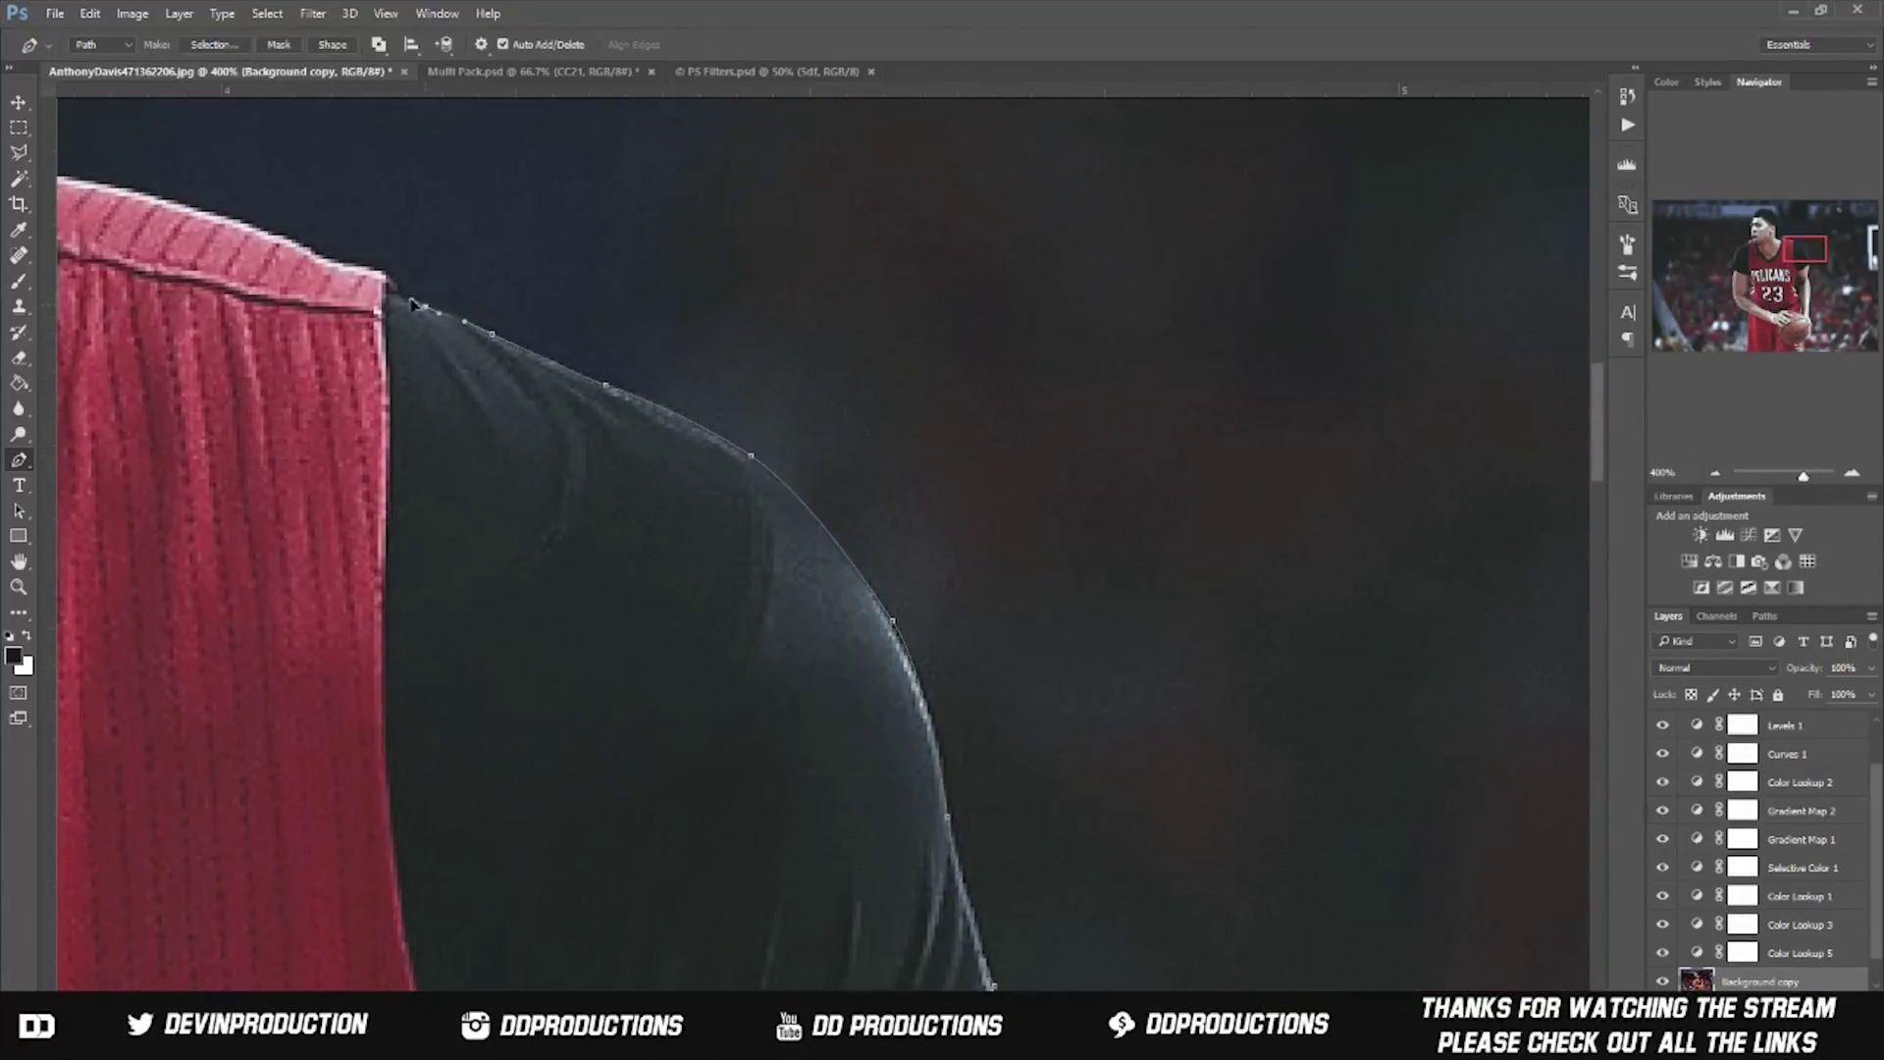
pyautogui.scroll(3, 834, 529)
pyautogui.hscroll(-5, 834, 530)
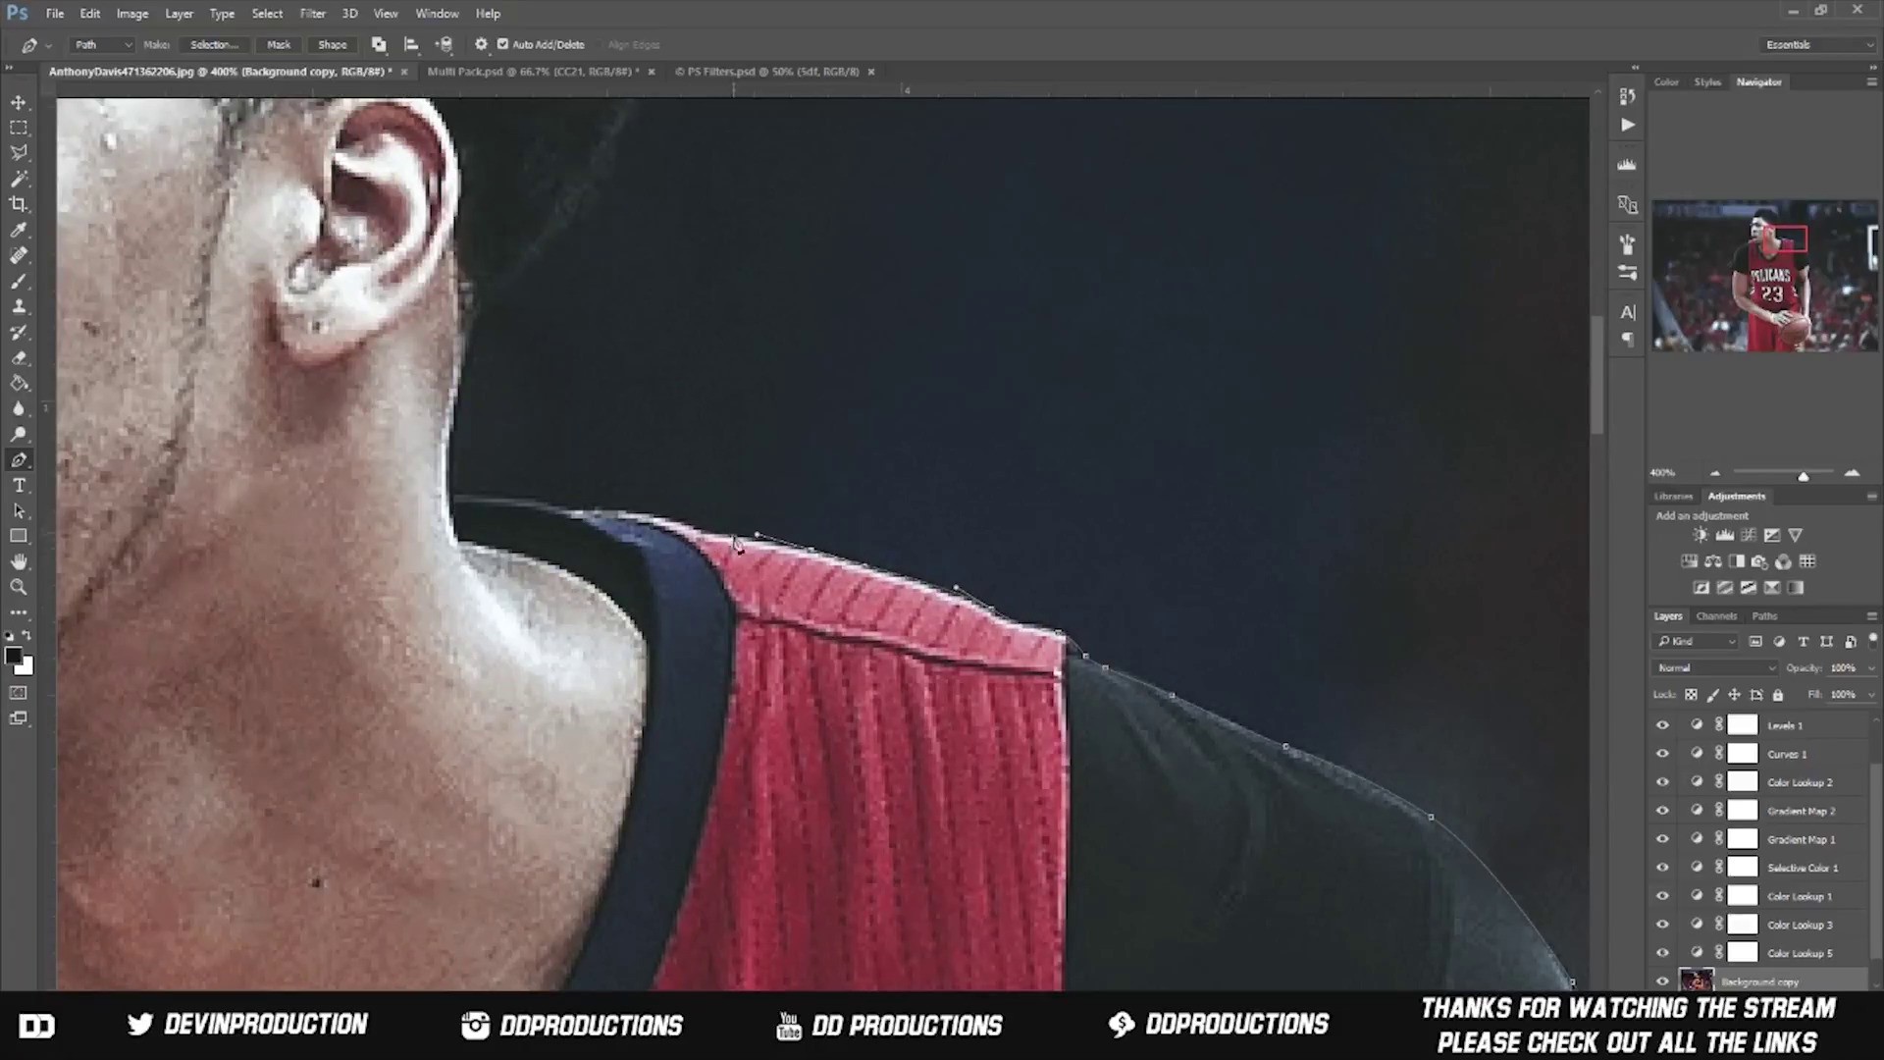
pyautogui.scroll(4, 515, 265)
pyautogui.scroll(2, 491, 280)
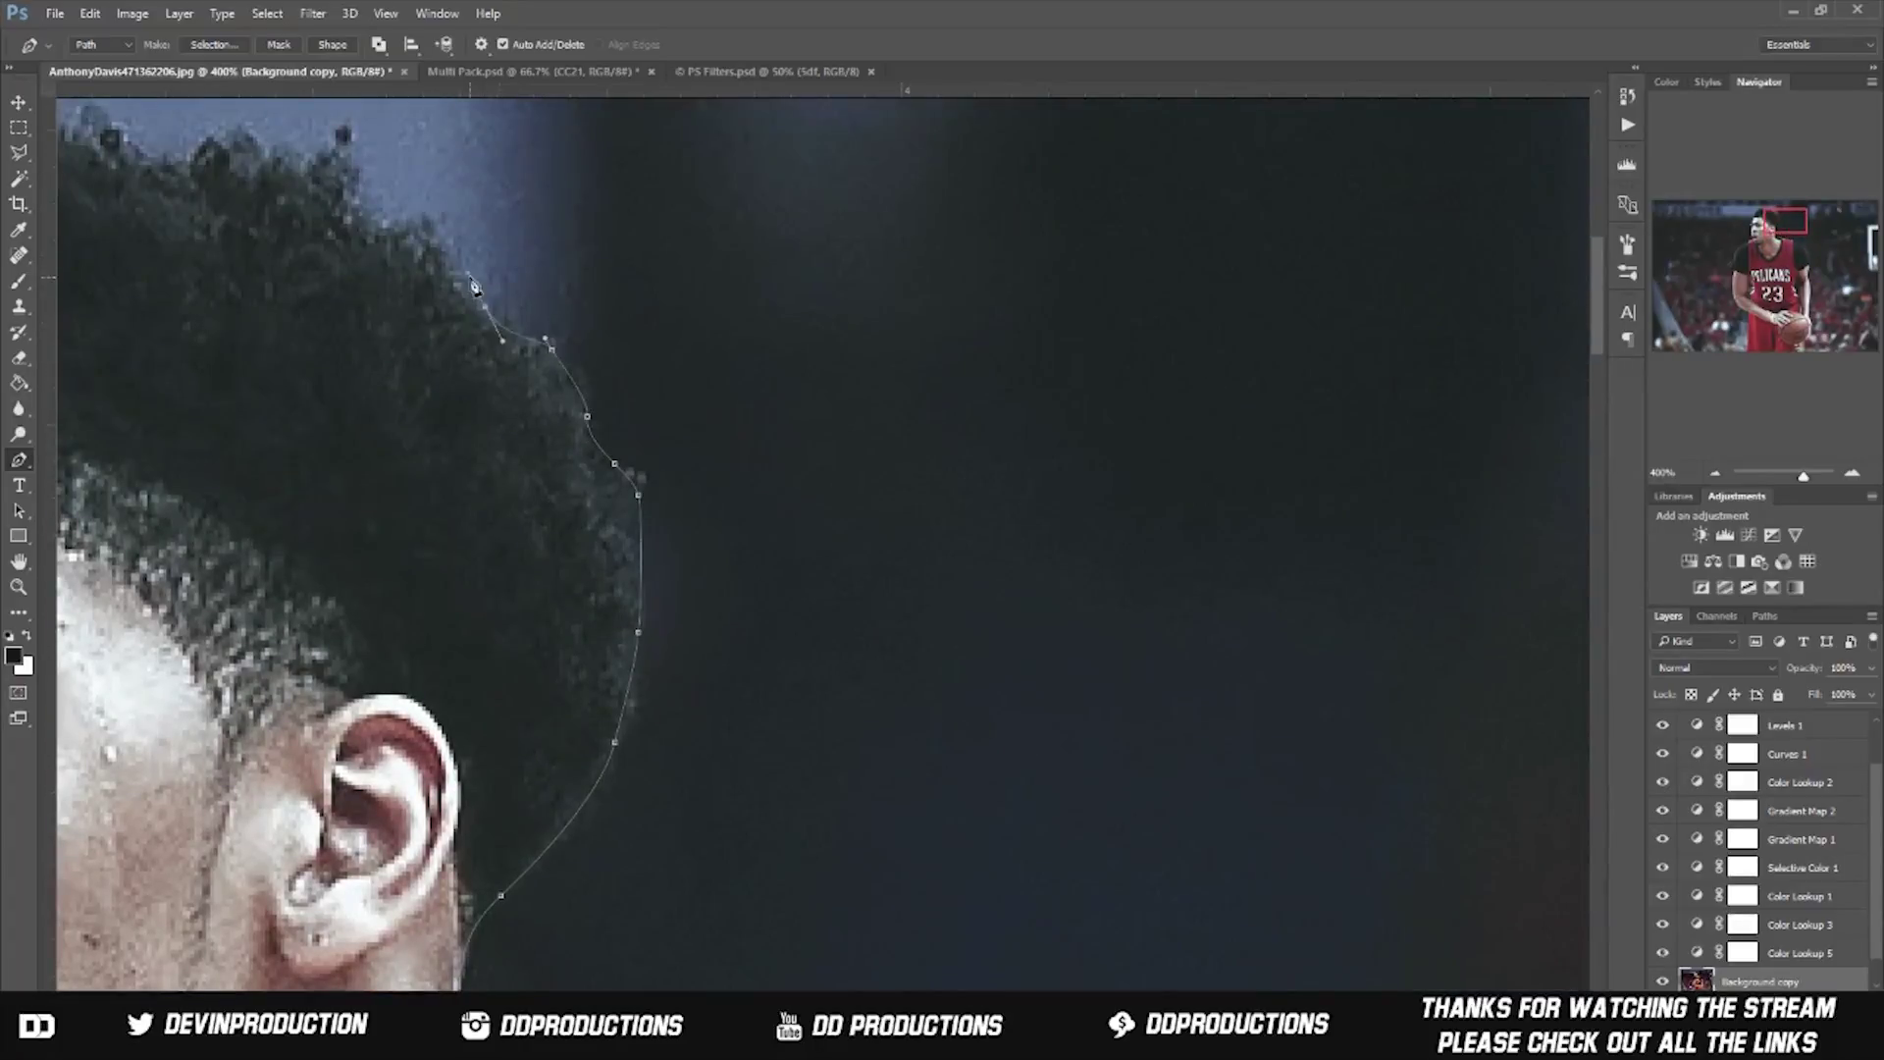
pyautogui.scroll(2, 229, 227)
pyautogui.hscroll(-6, 640, 383)
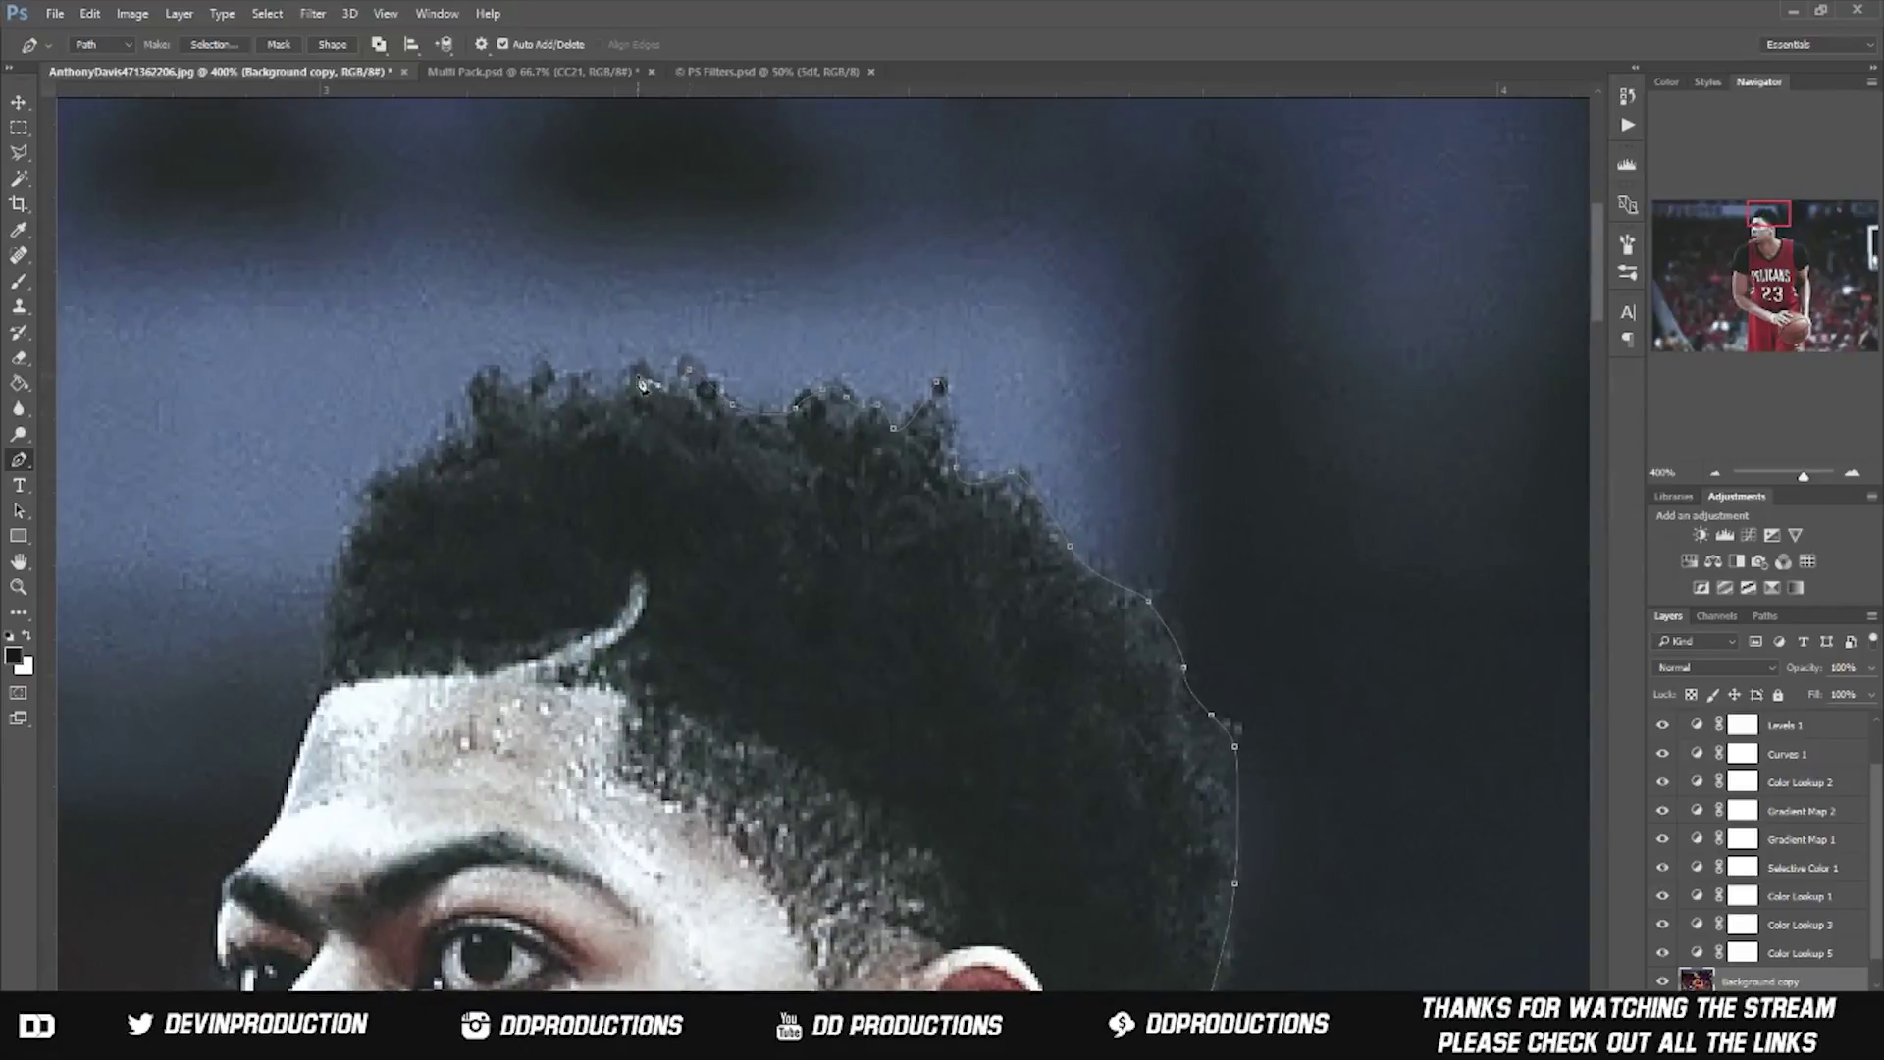
pyautogui.scroll(-2, 317, 716)
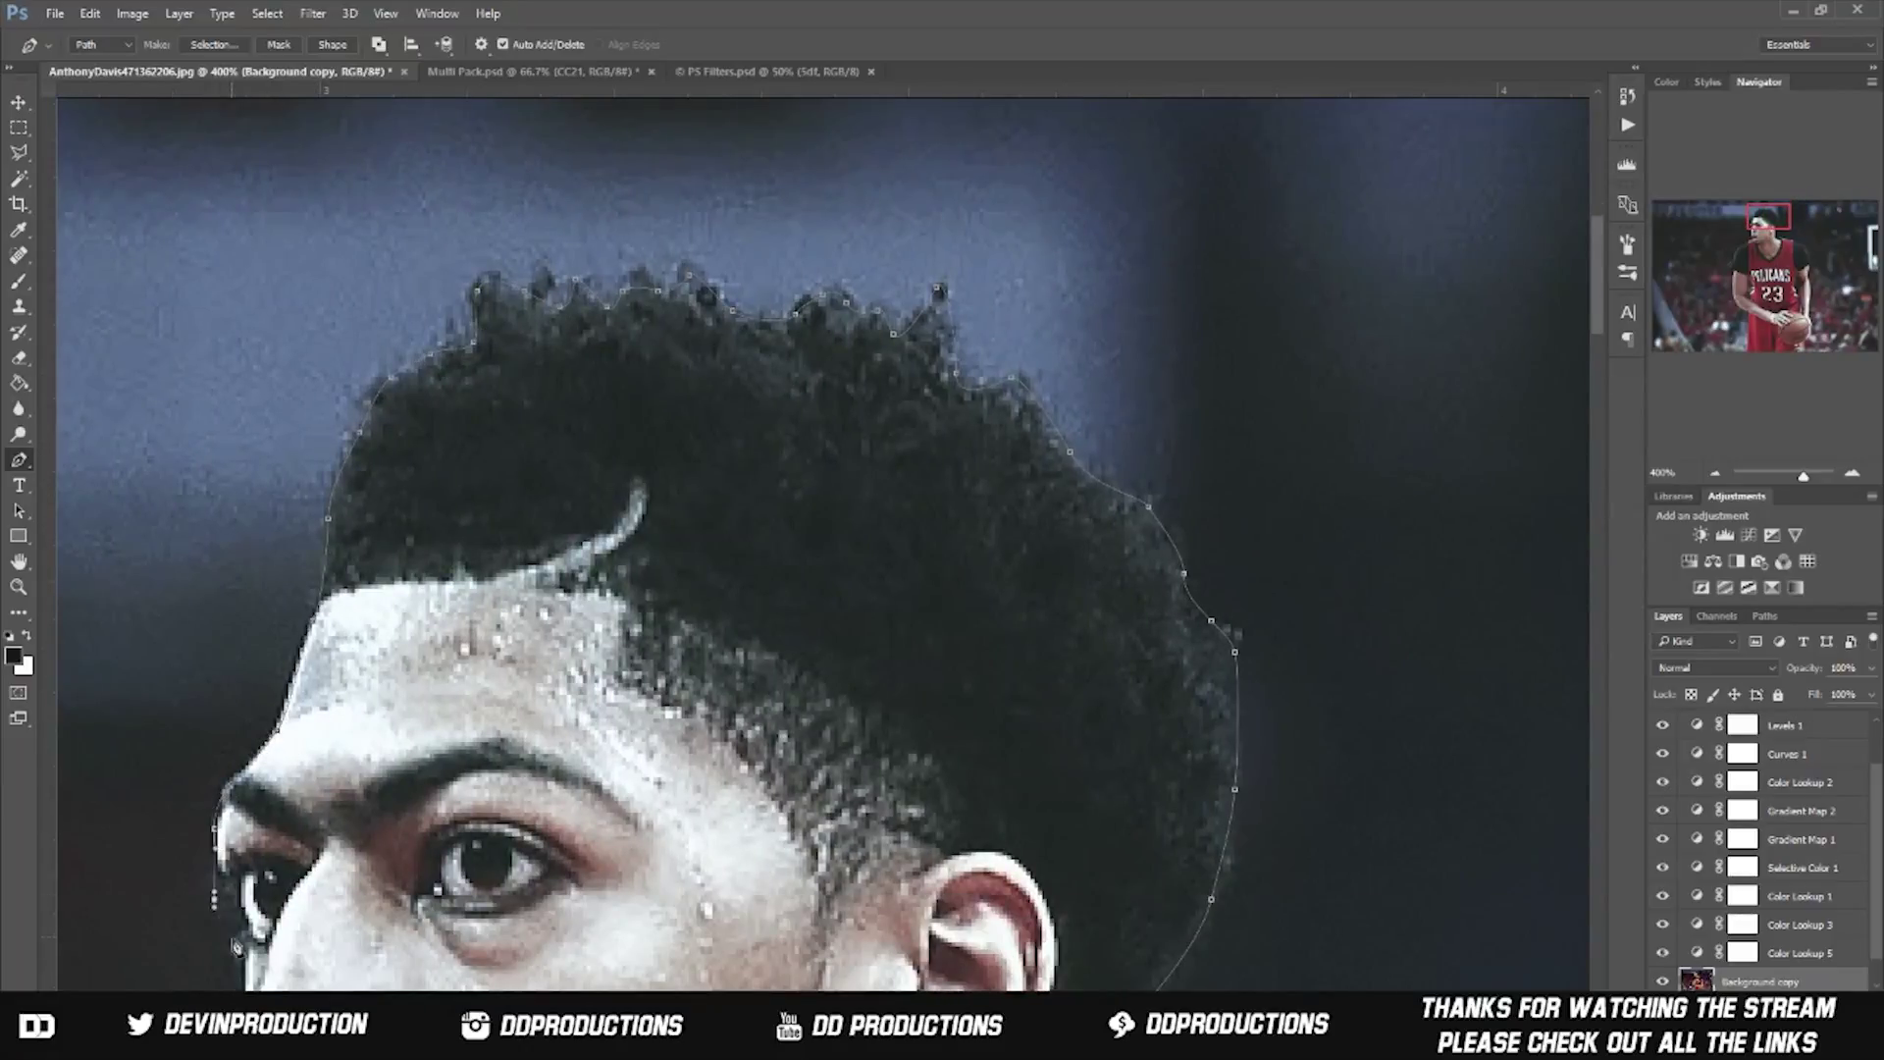
pyautogui.scroll(-3, 235, 947)
pyautogui.scroll(-2, 236, 947)
pyautogui.scroll(-3, 236, 947)
pyautogui.hscroll(-8, 955, 726)
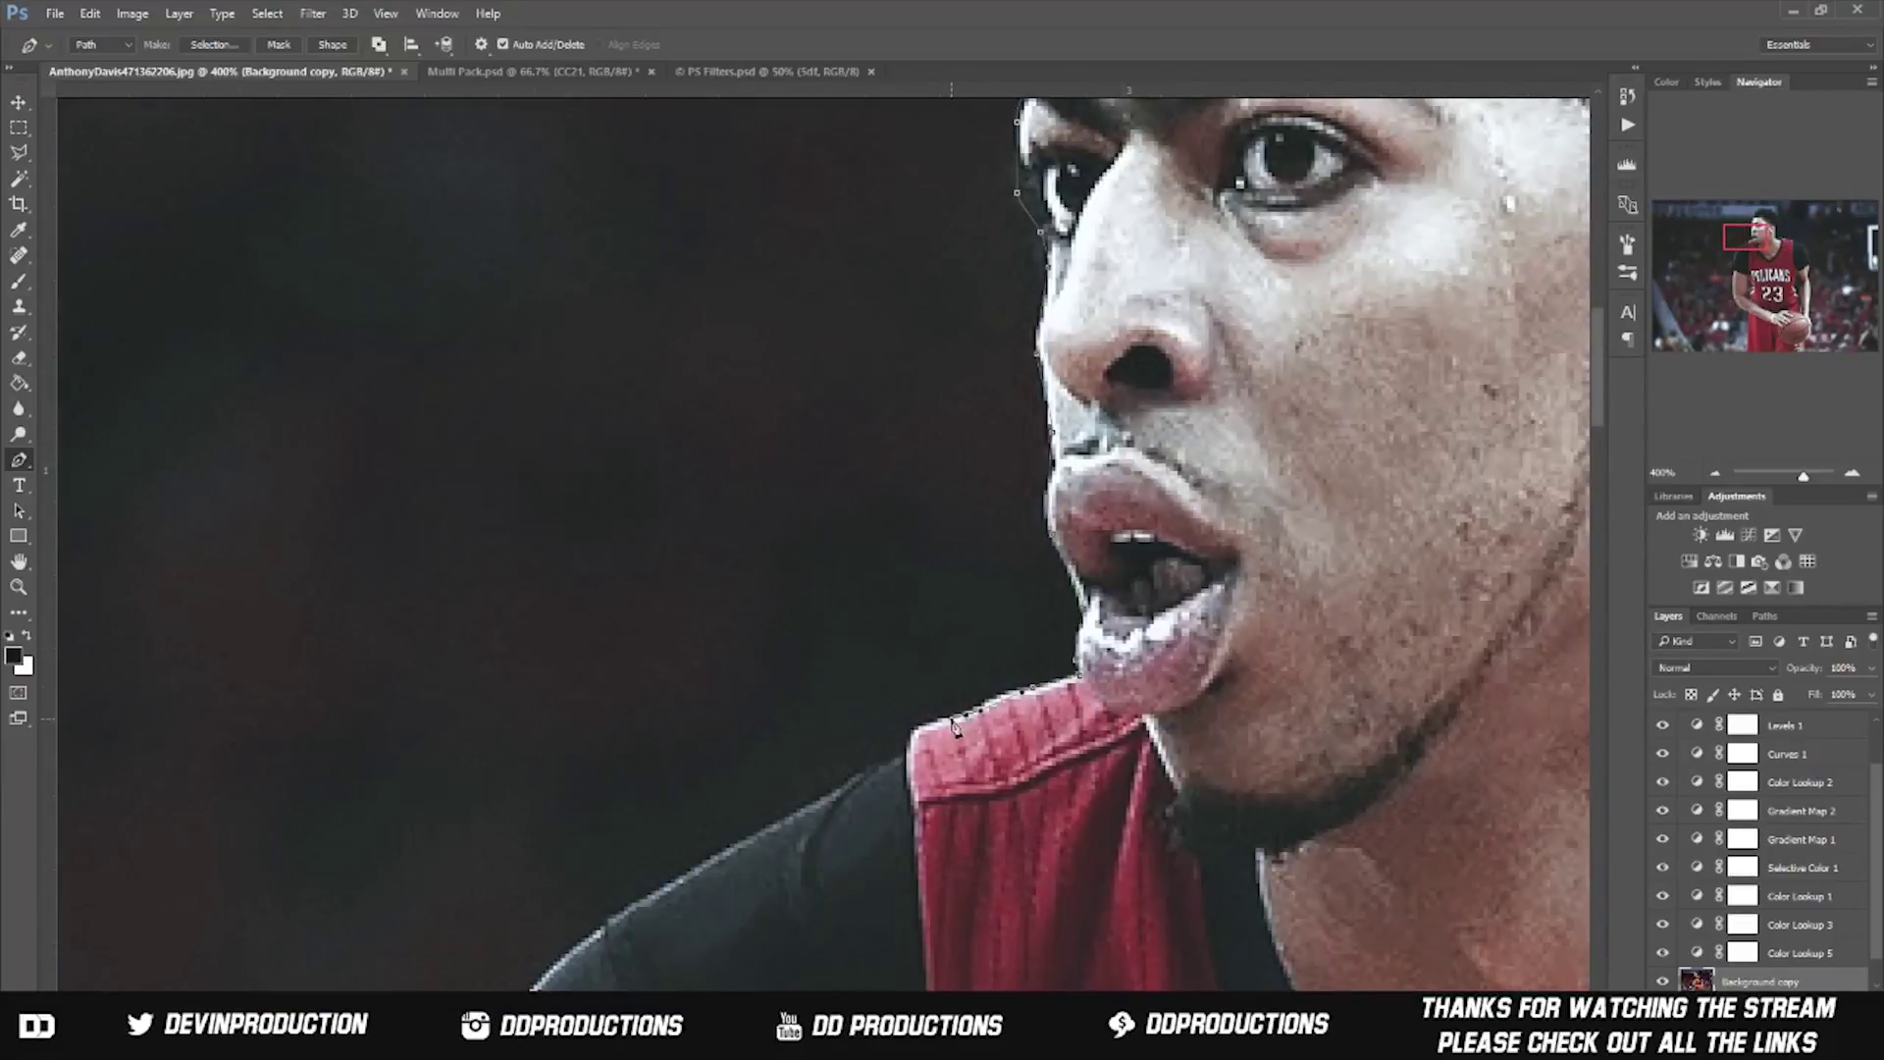
pyautogui.hscroll(-5, 955, 726)
pyautogui.scroll(-5, 981, 736)
pyautogui.scroll(-3, 1037, 747)
pyautogui.scroll(-2, 861, 559)
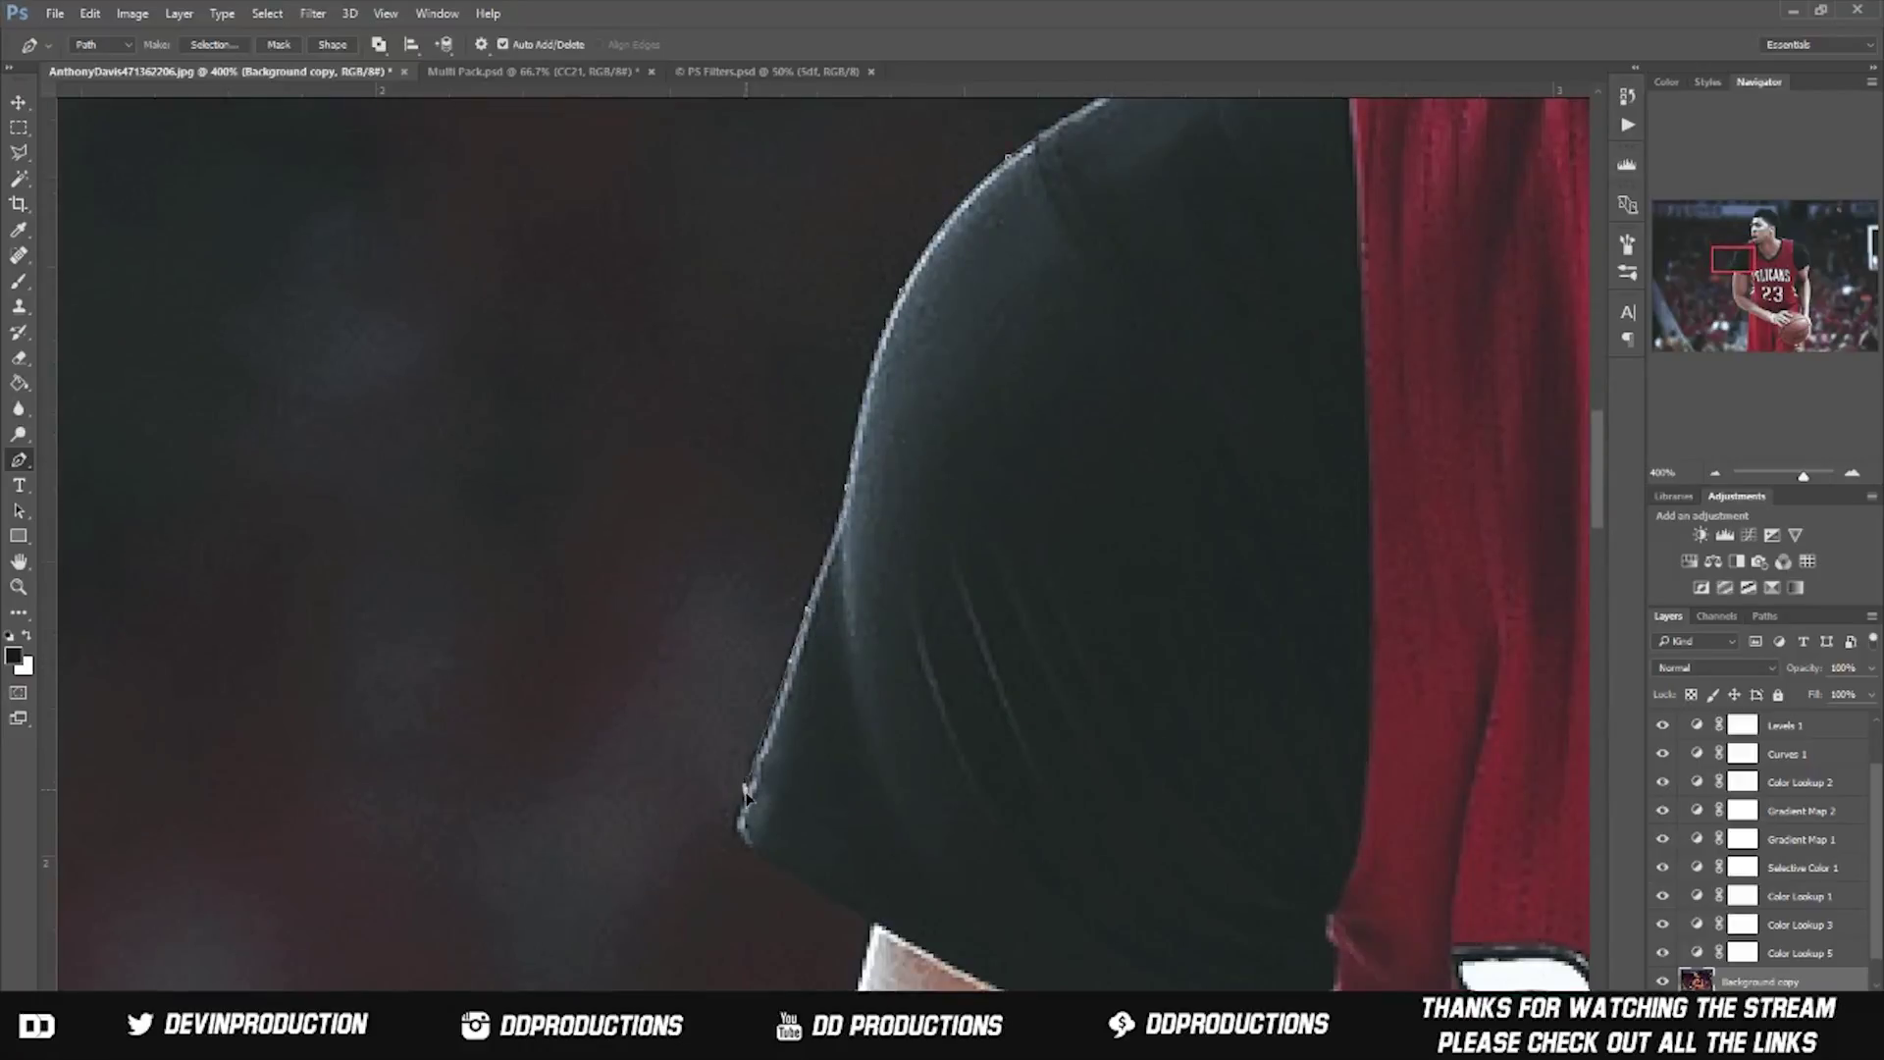
pyautogui.scroll(-3, 871, 927)
pyautogui.scroll(-2, 883, 913)
pyautogui.scroll(-3, 981, 893)
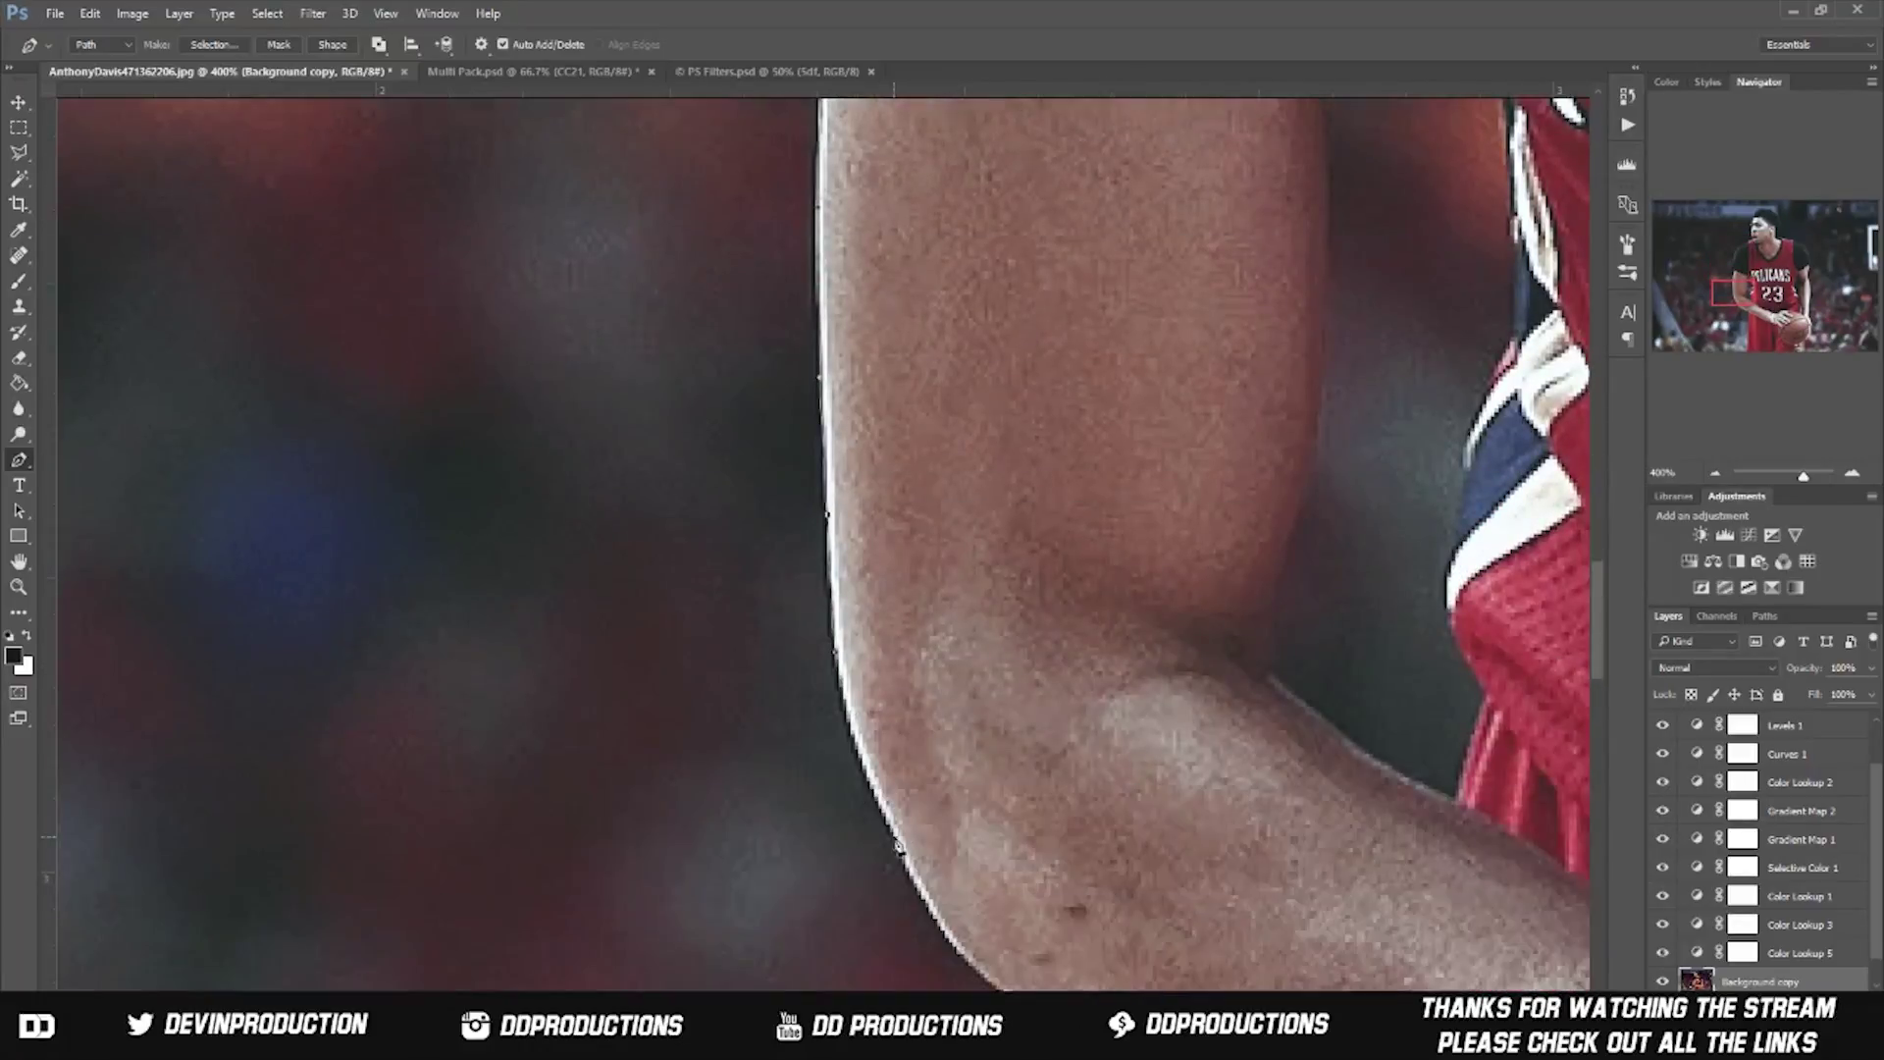
pyautogui.scroll(-2, 1168, 873)
pyautogui.scroll(-2, 1195, 892)
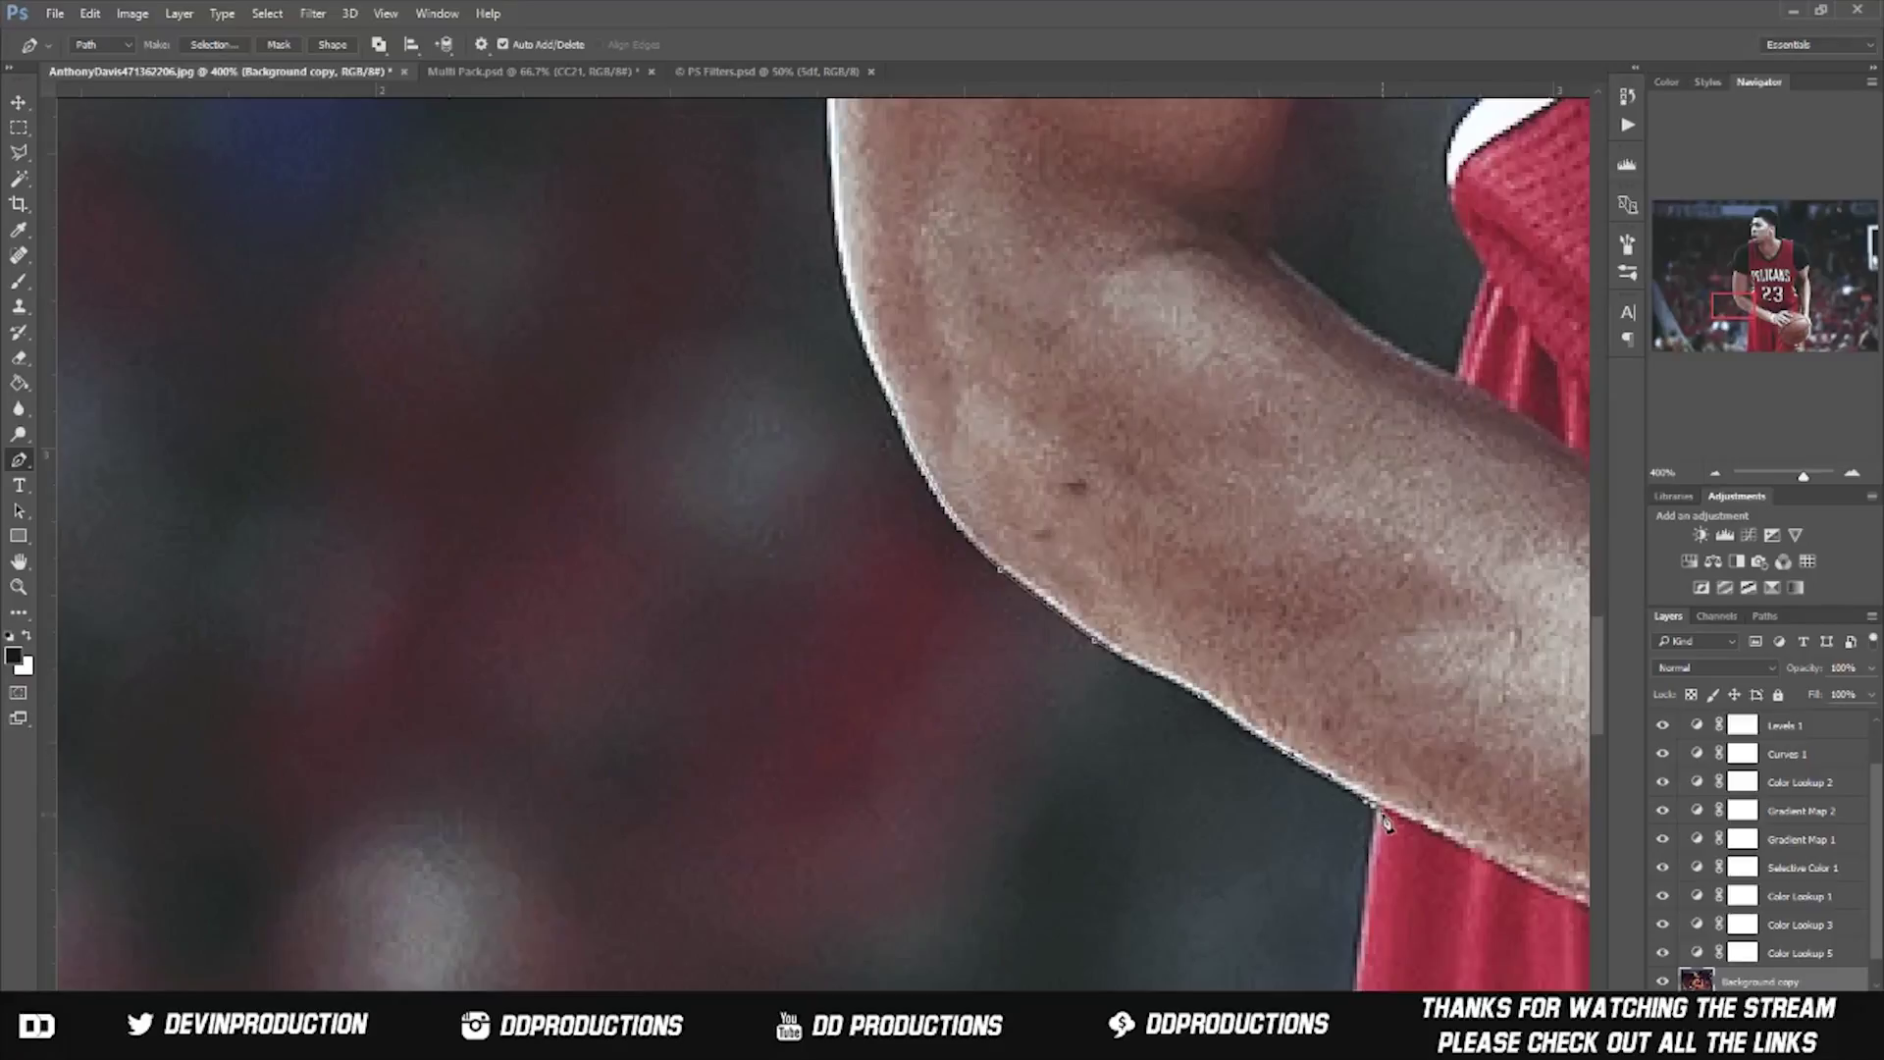
pyautogui.scroll(-3, 1207, 888)
pyautogui.scroll(-2, 1222, 883)
pyautogui.scroll(-2, 1236, 875)
pyautogui.click(1255, 856)
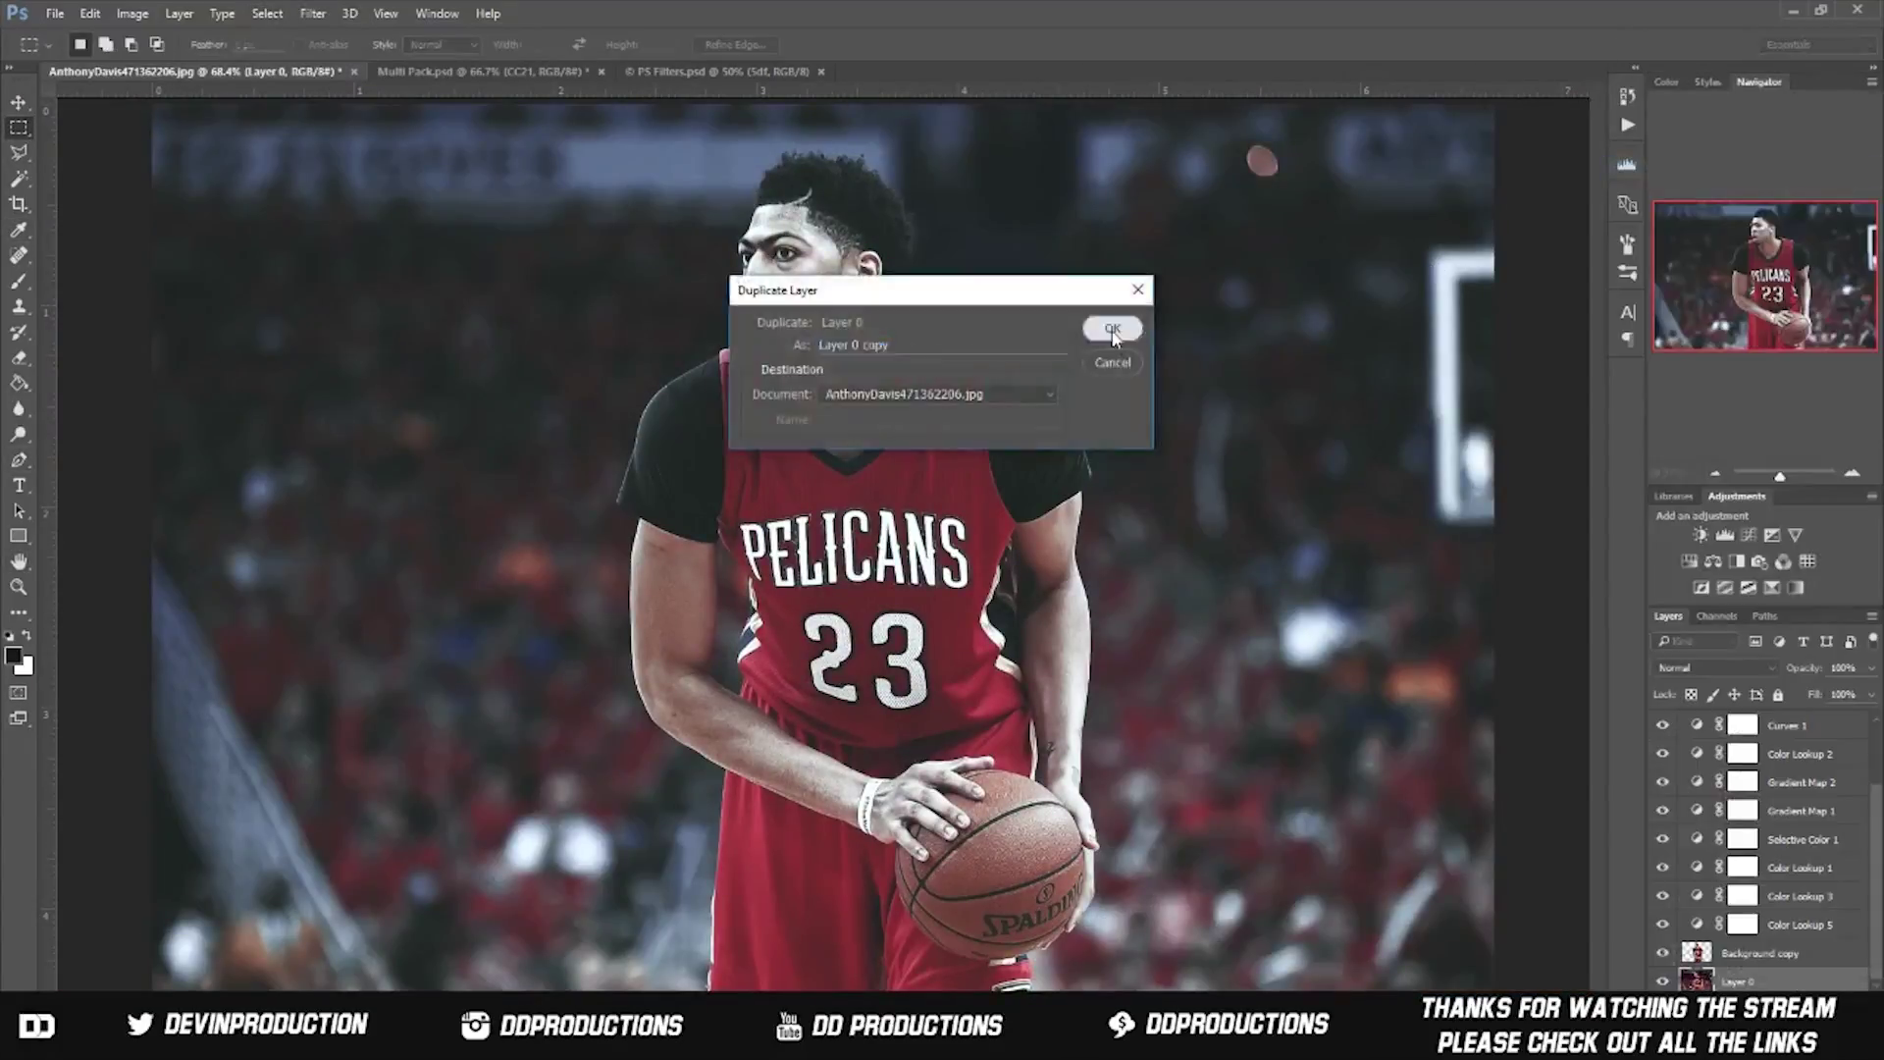
# Step: Gaussian-blur the photo copy, delete the extra copy, and brush dark shading along both arms
pyautogui.click(624, 304)
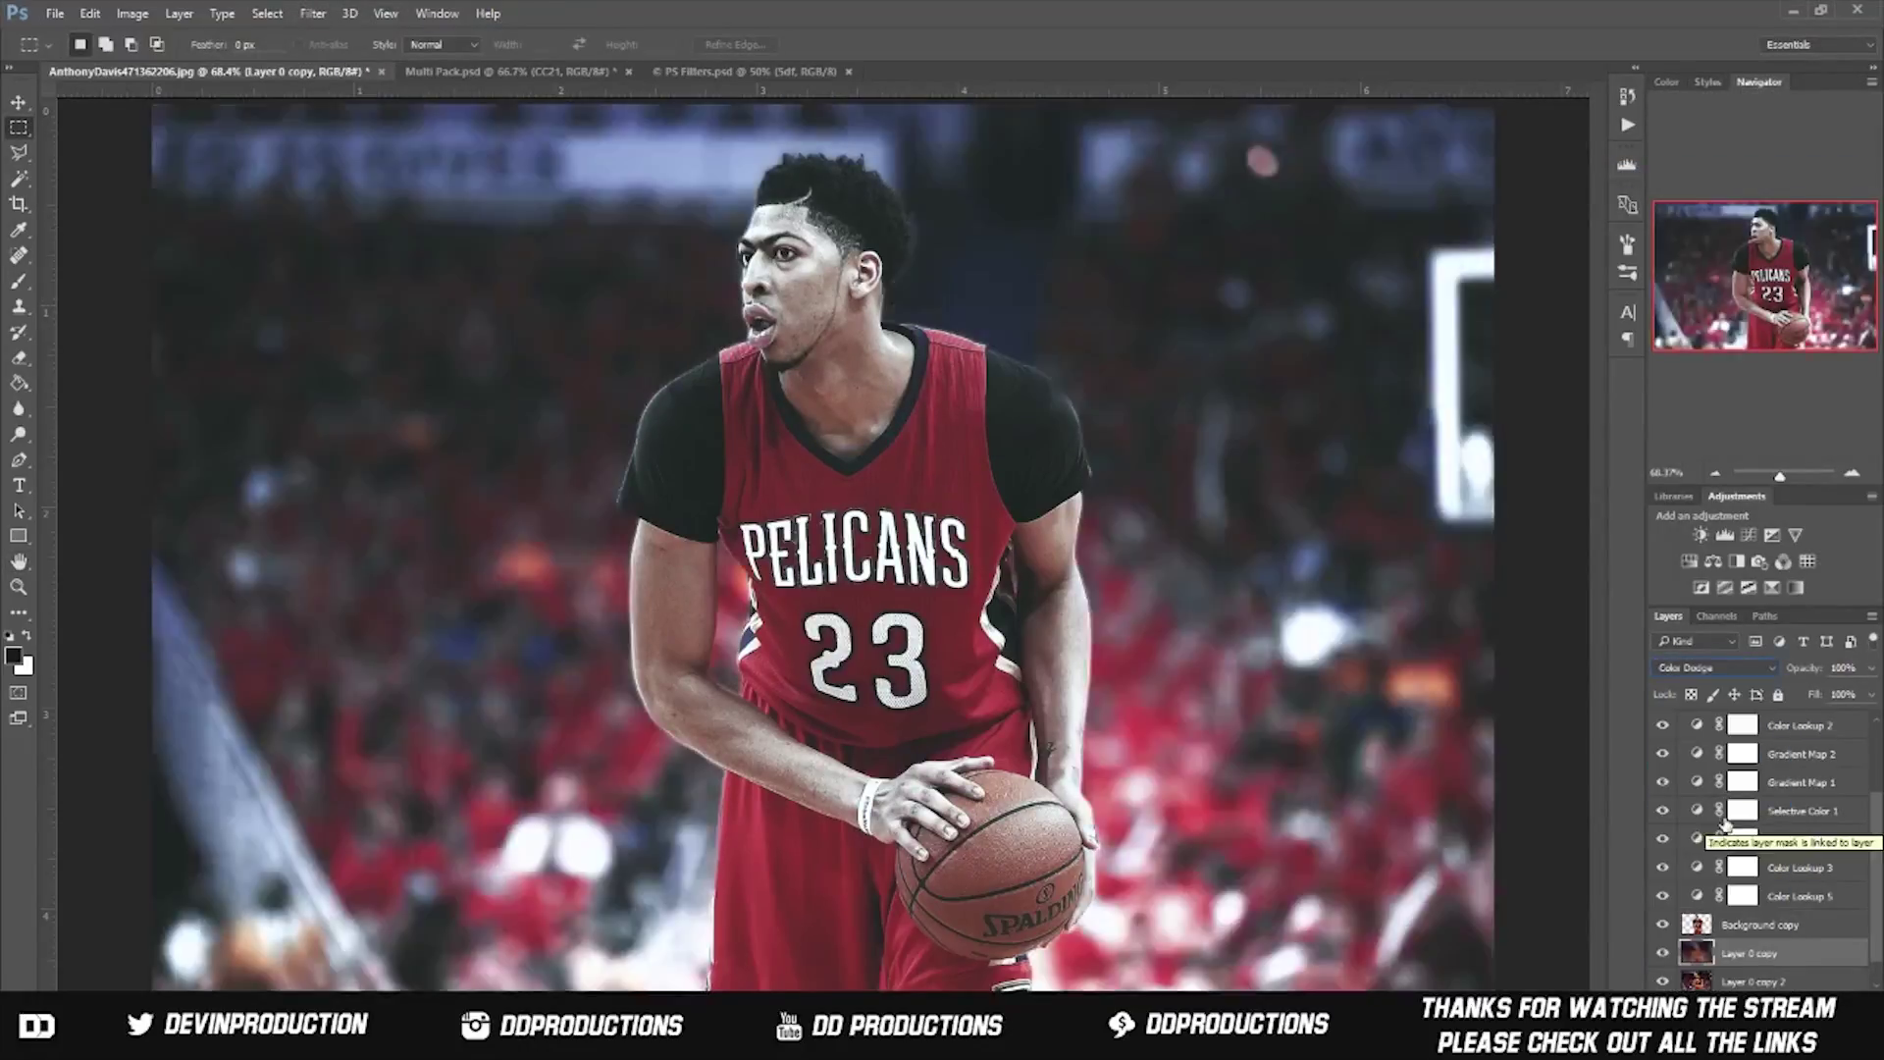
pyautogui.press('Delete')
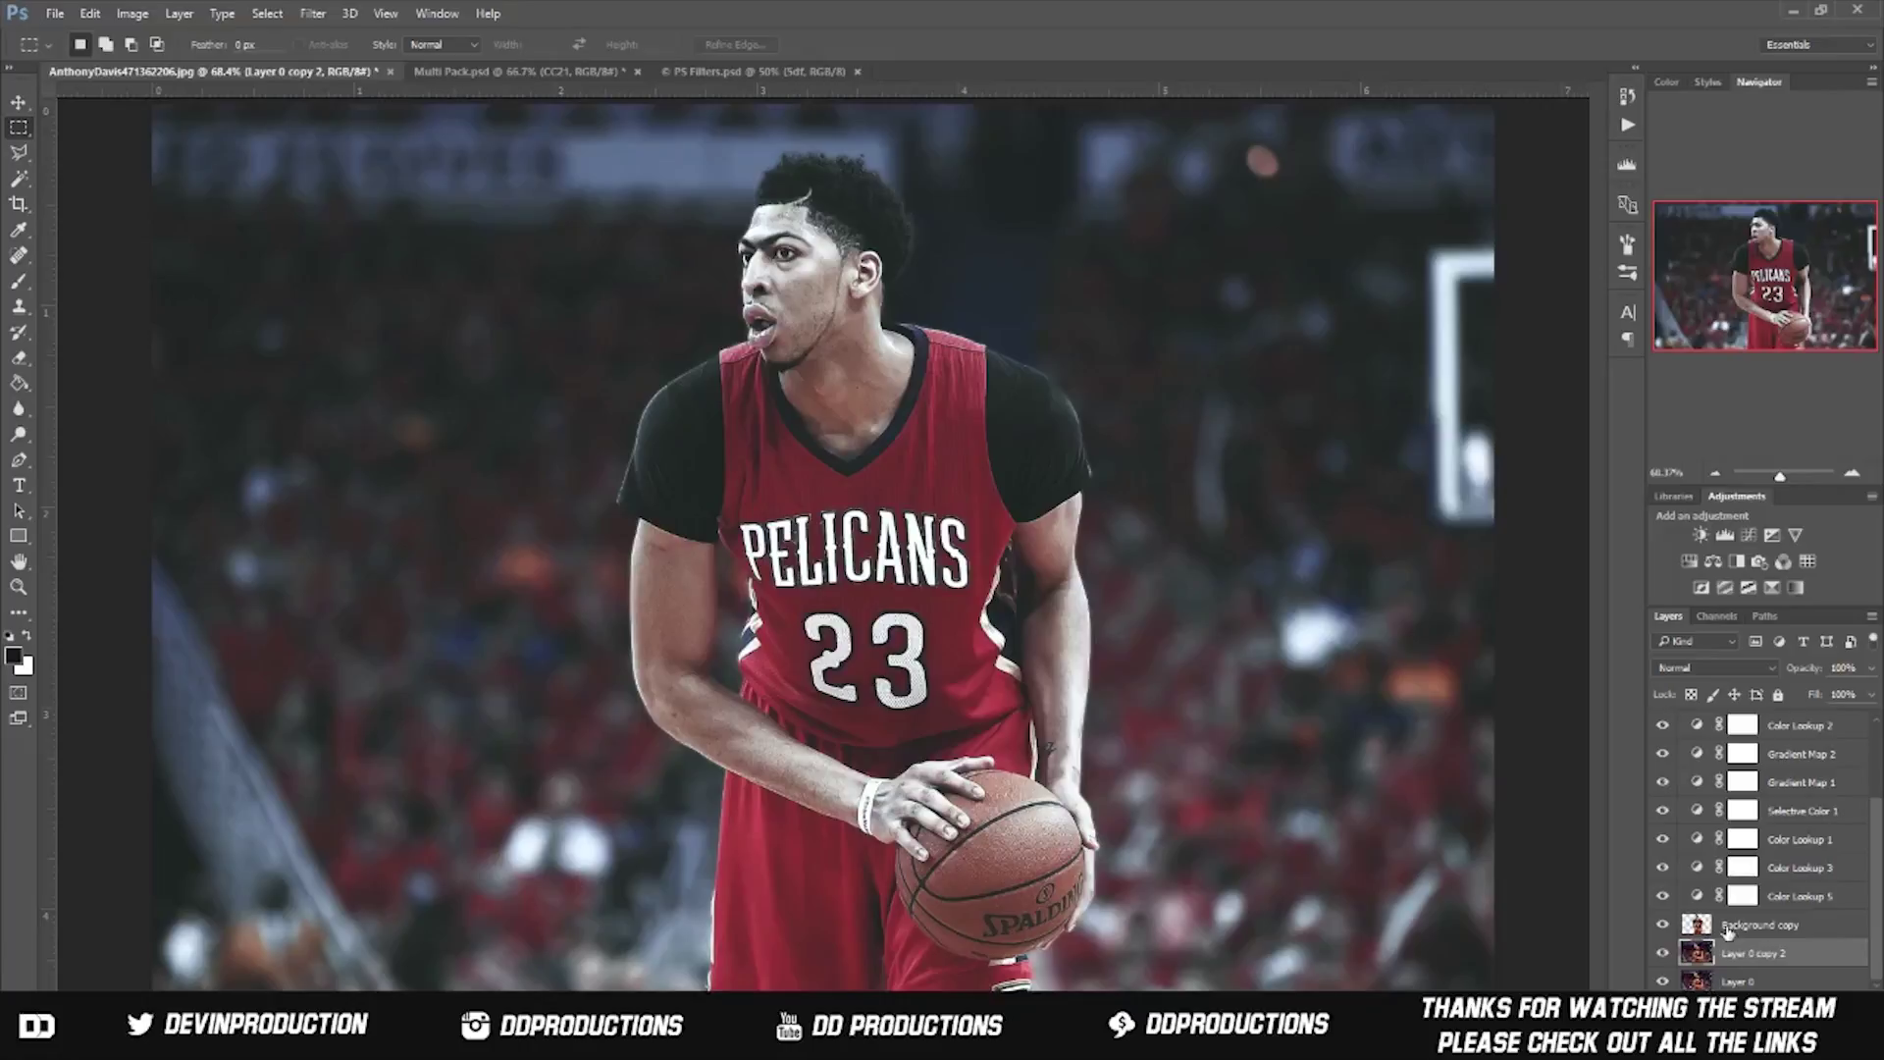
pyautogui.moveTo(652, 883)
pyautogui.mouseDown()
pyautogui.moveTo(975, 786)
pyautogui.moveTo(695, 417)
pyautogui.mouseUp()
pyautogui.press('[')
pyautogui.press('[')
pyautogui.press('[')
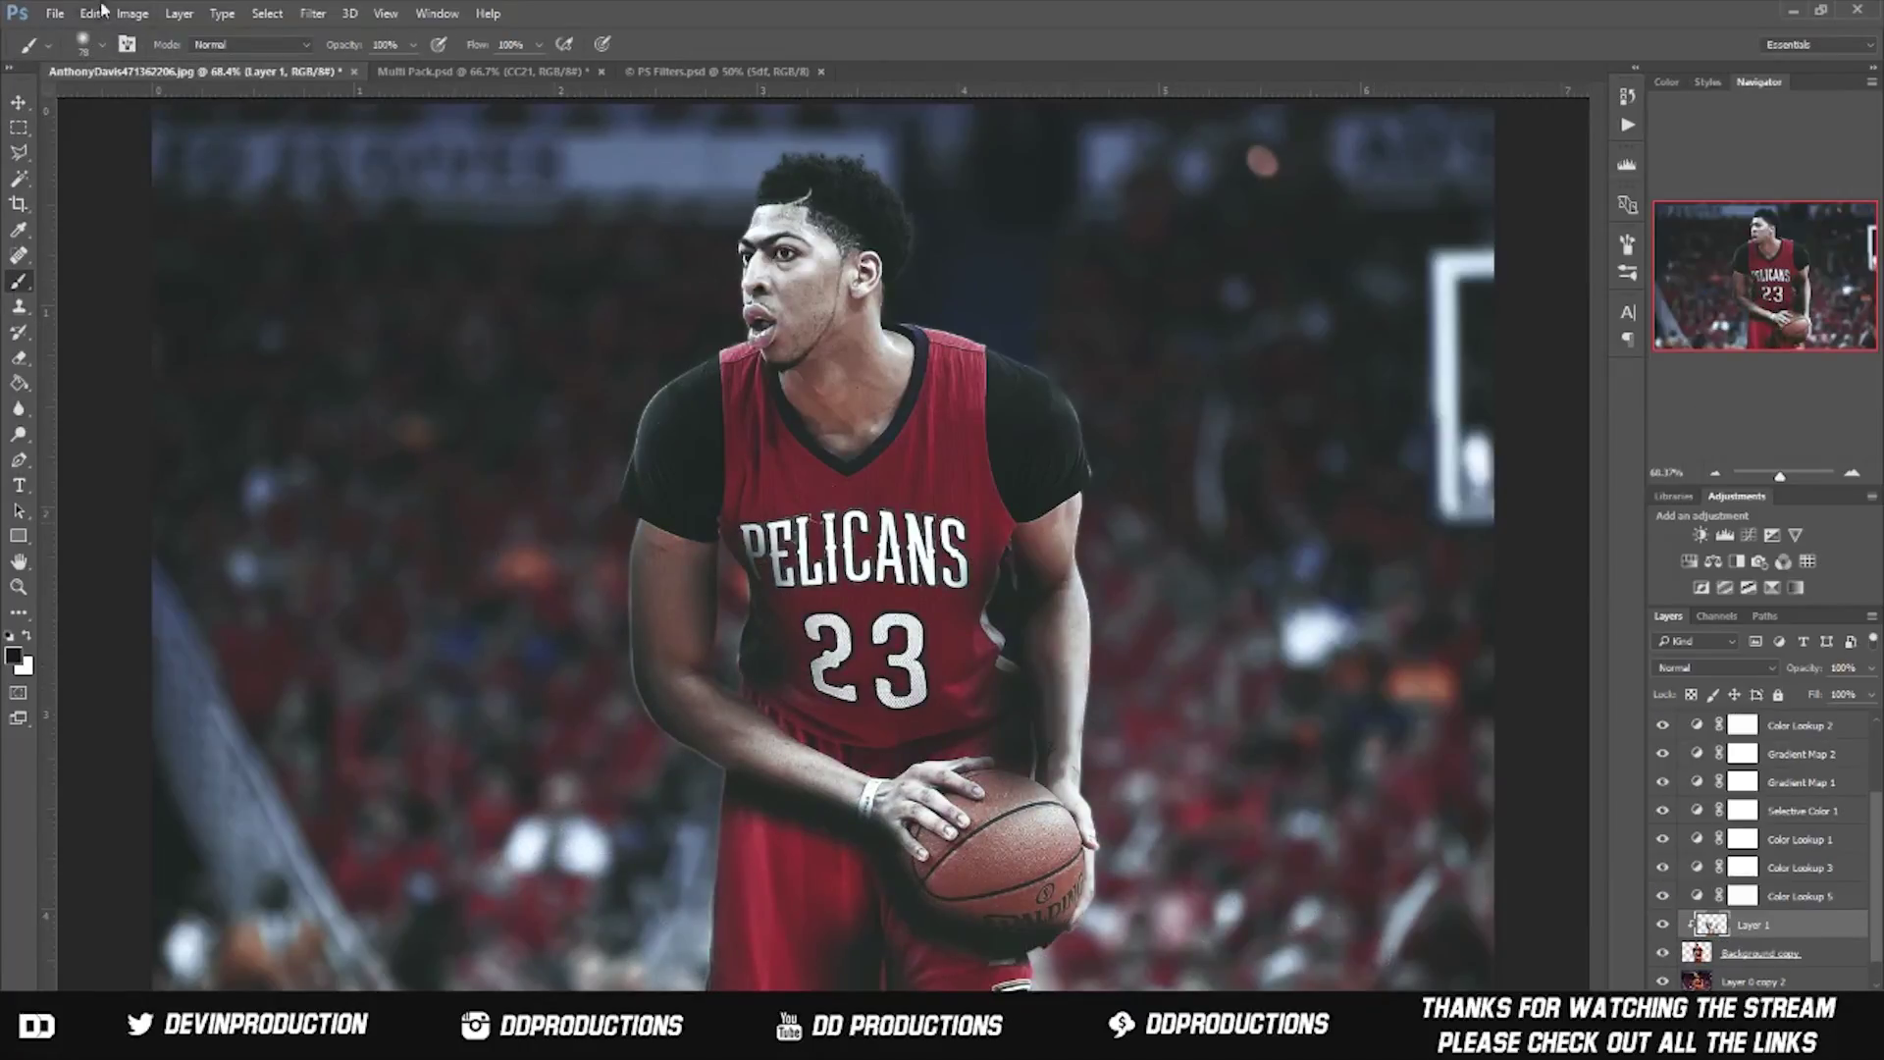
# Step: Set the arm shading layer to Soft Light at 48% opacity
pyautogui.click(1715, 667)
pyautogui.click(1688, 888)
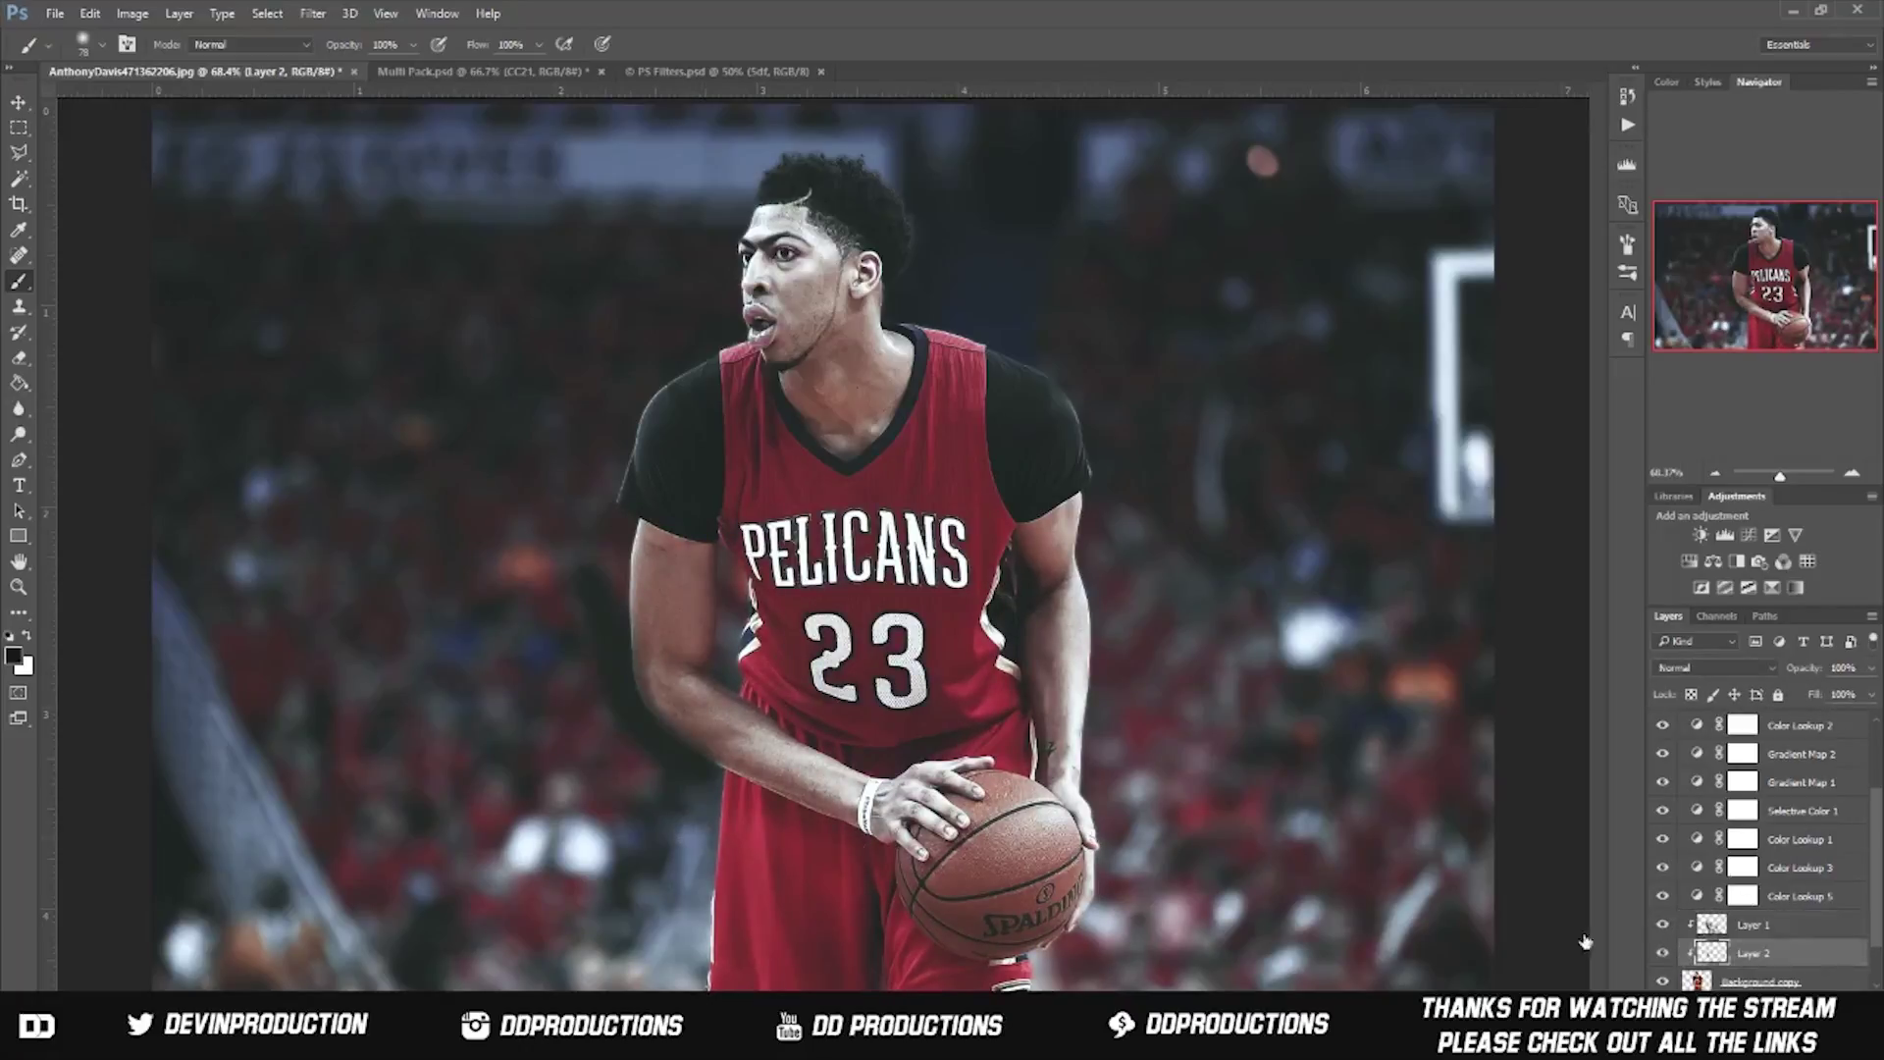
pyautogui.scroll(5, 1017, 549)
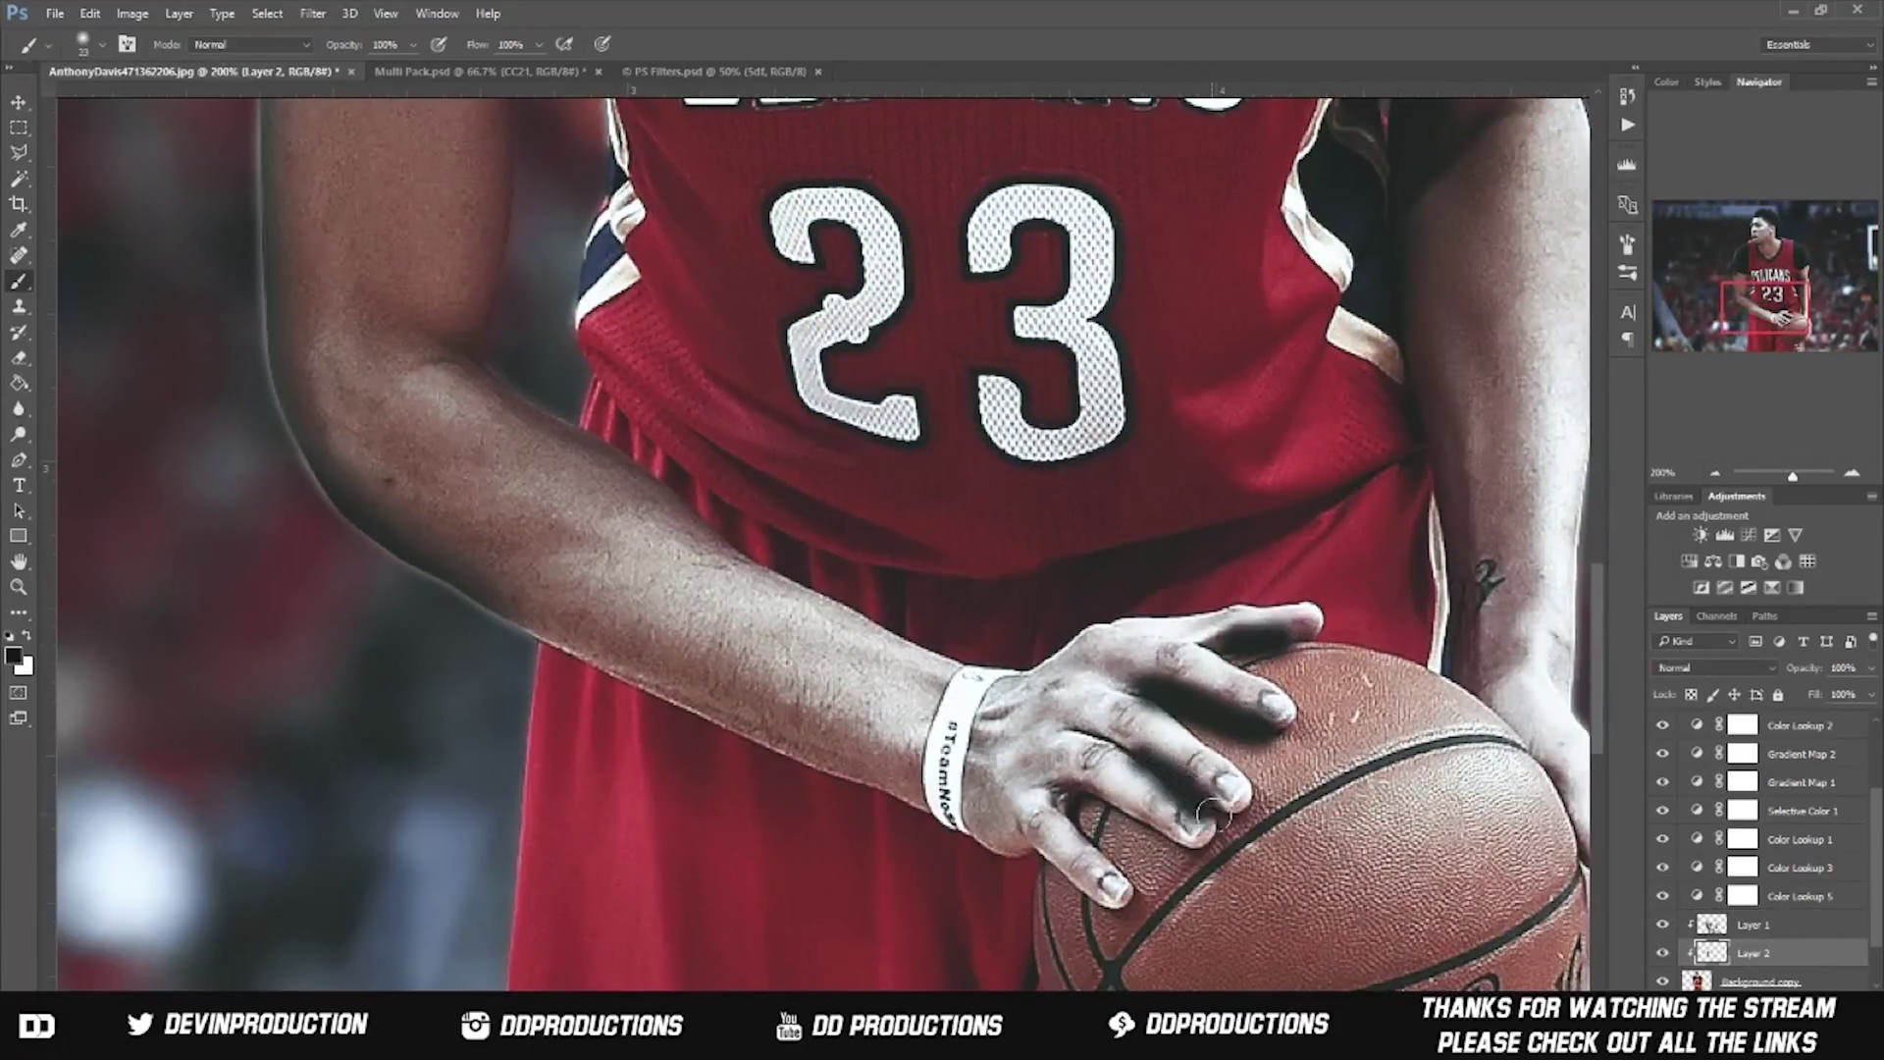
pyautogui.hscroll(3, 1184, 927)
pyautogui.scroll(2, 1184, 927)
pyautogui.scroll(2, 1184, 927)
# Step: Add a new layer for fine eye painting and blend it as Soft Light
pyautogui.hotkey('ctrl', 'shift', 'alt', 'n')
pyautogui.press('[')
pyautogui.press('[')
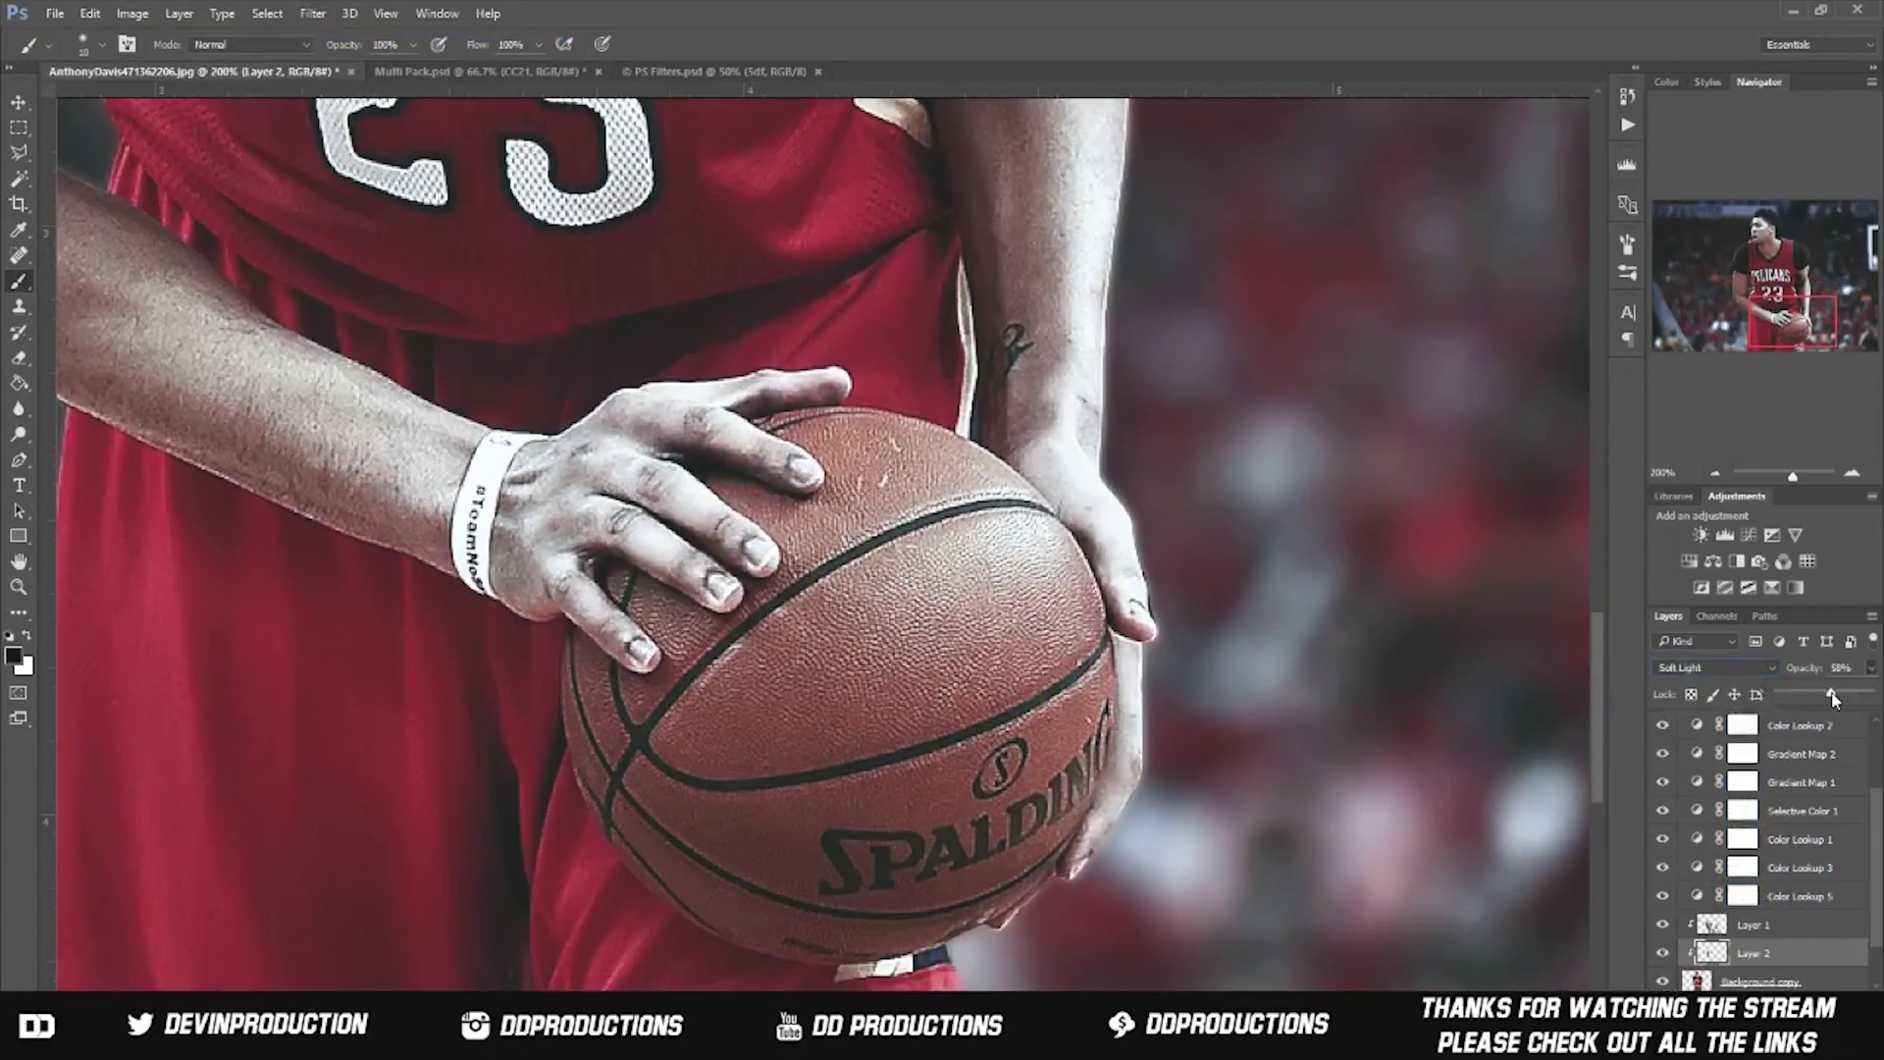
pyautogui.scroll(10, 1550, 474)
pyautogui.scroll(5, 1550, 474)
pyautogui.hscroll(-2, 1550, 474)
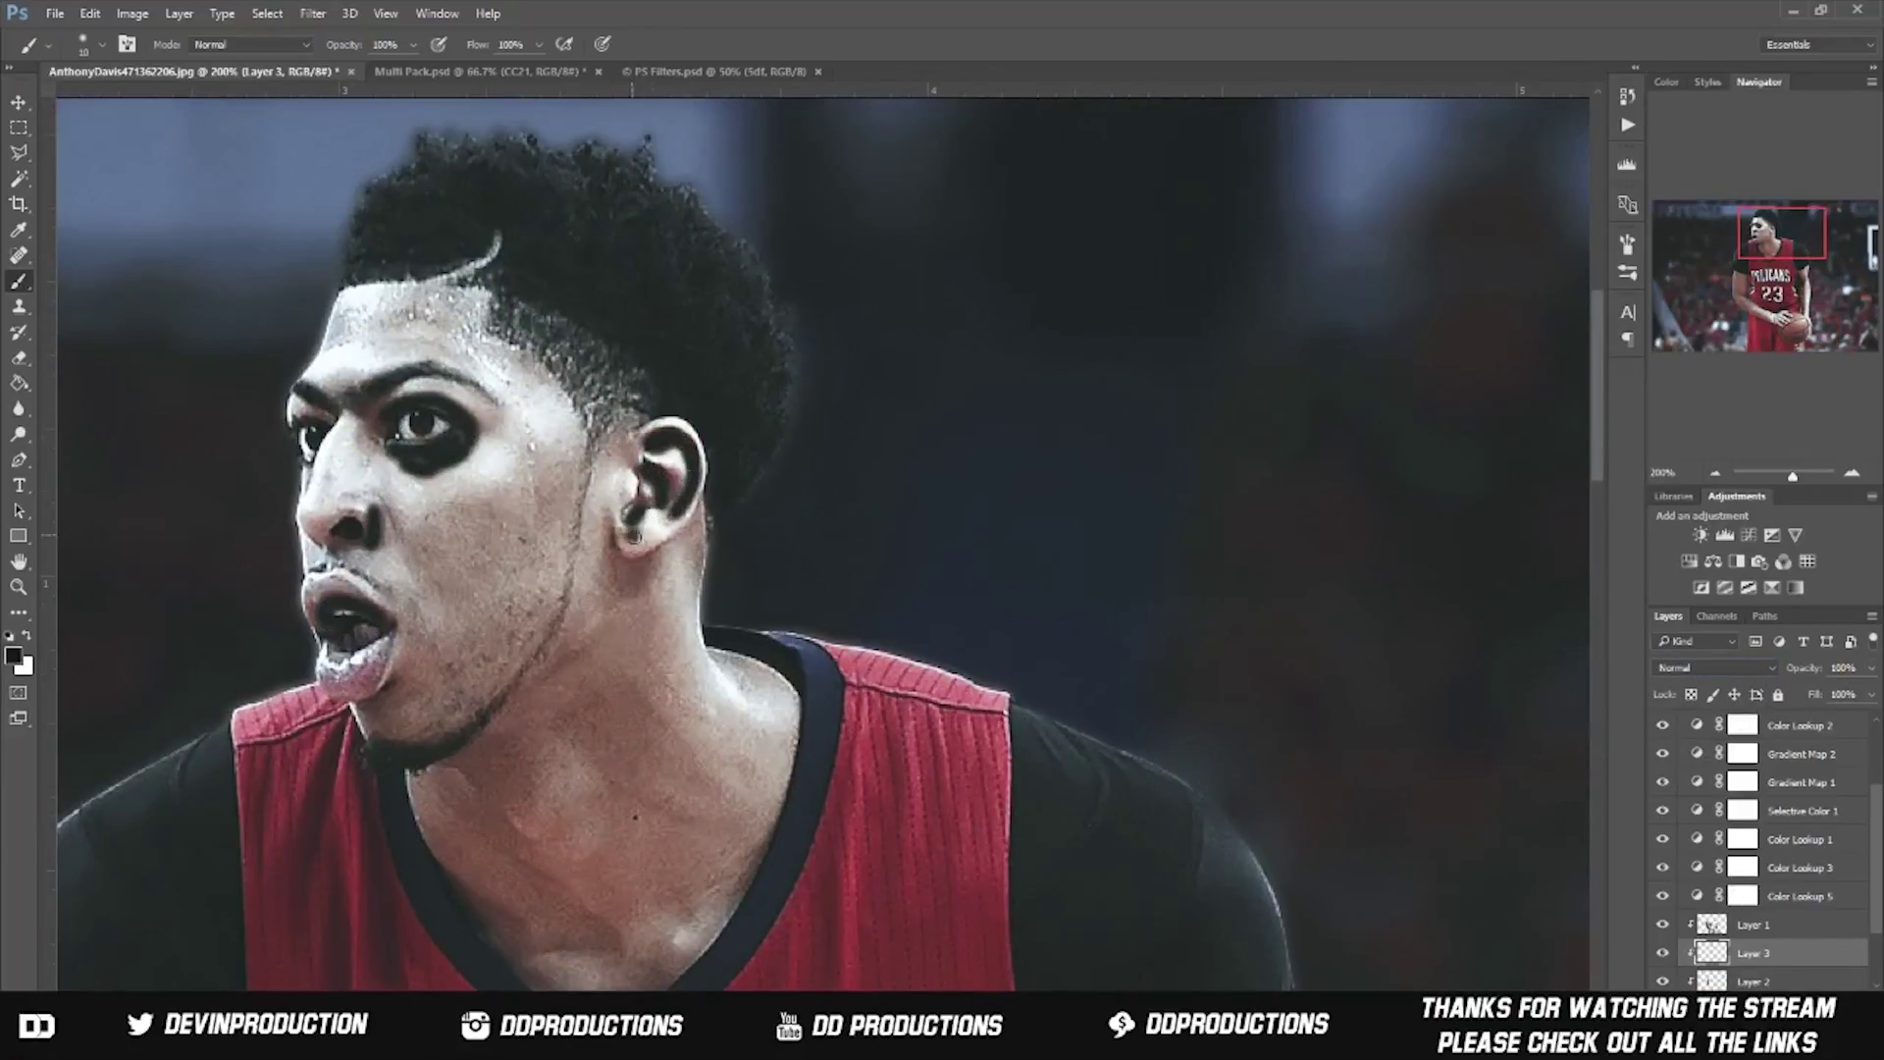
pyautogui.click(312, 14)
# Step: Add another layer and reapply the last Gaussian Blur
pyautogui.hotkey('ctrl', 'shift', 'alt', 'n')
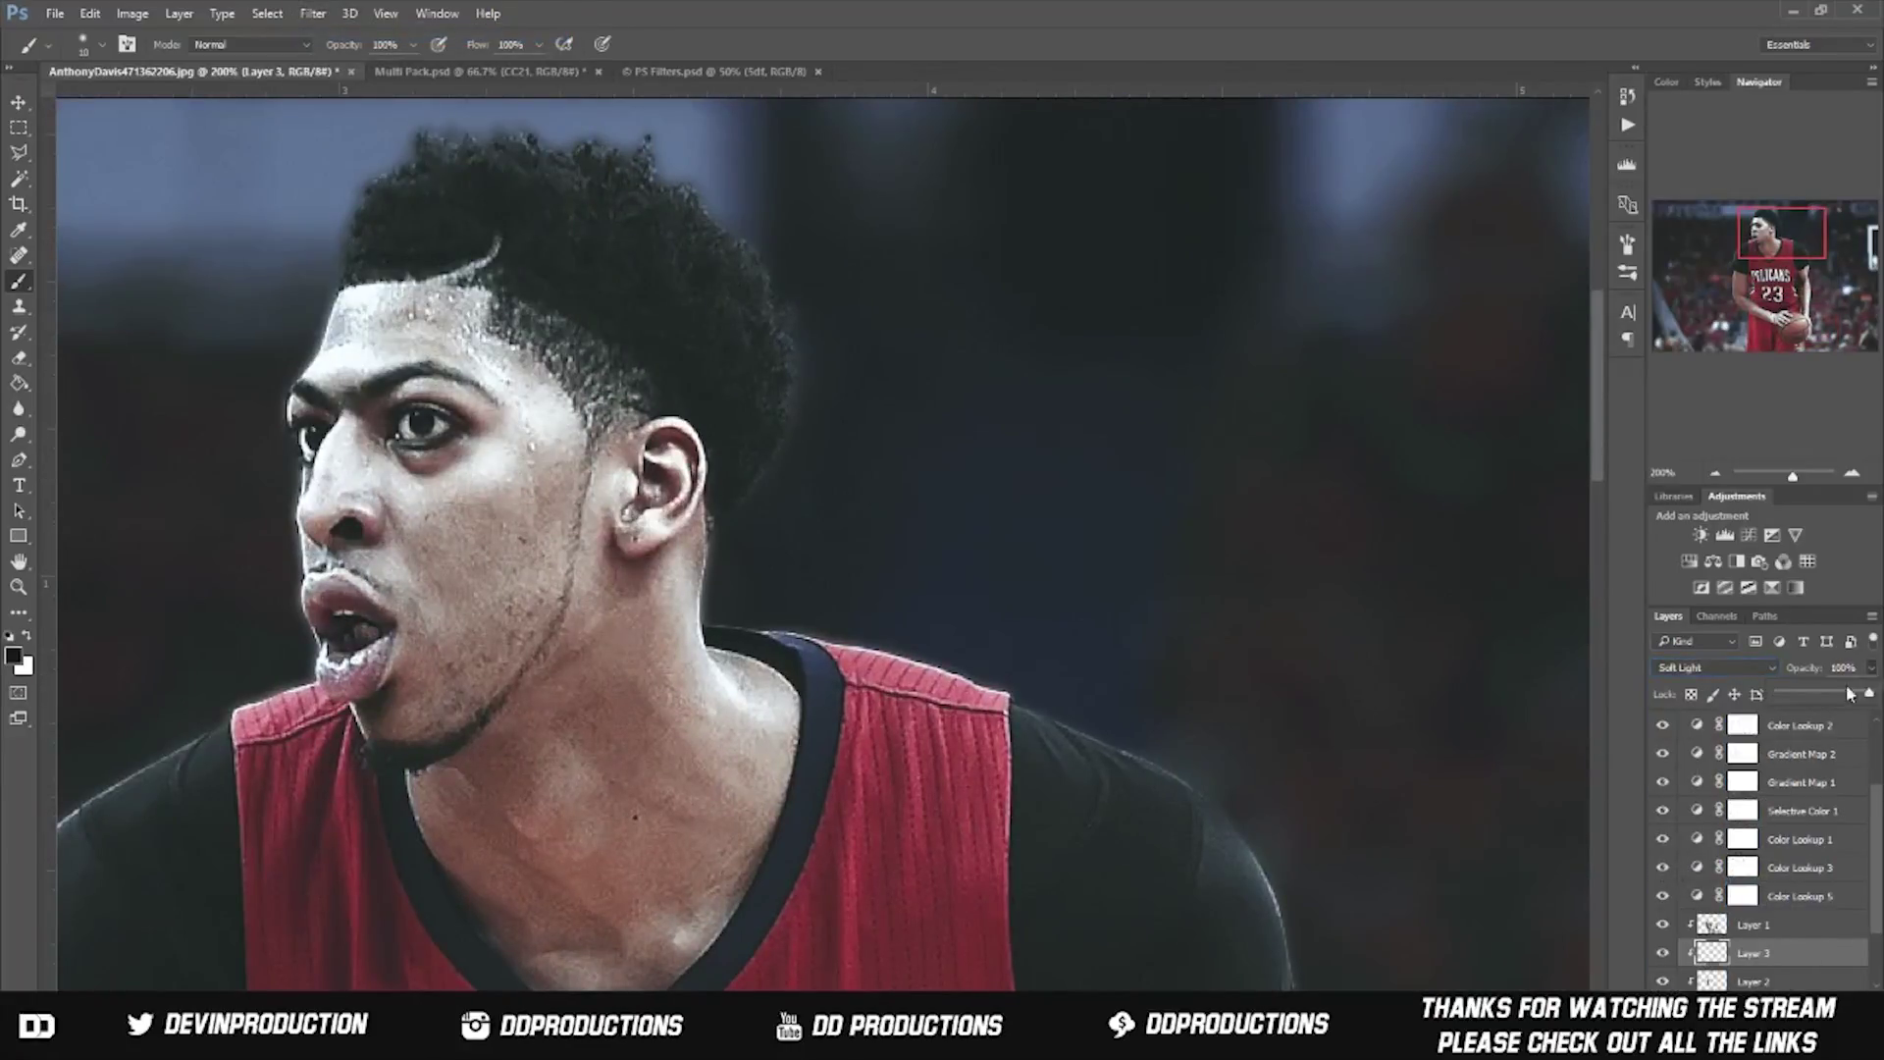
pyautogui.click(84, 45)
pyautogui.press('Escape')
pyautogui.hotkey('ctrl', '-')
pyautogui.click(312, 13)
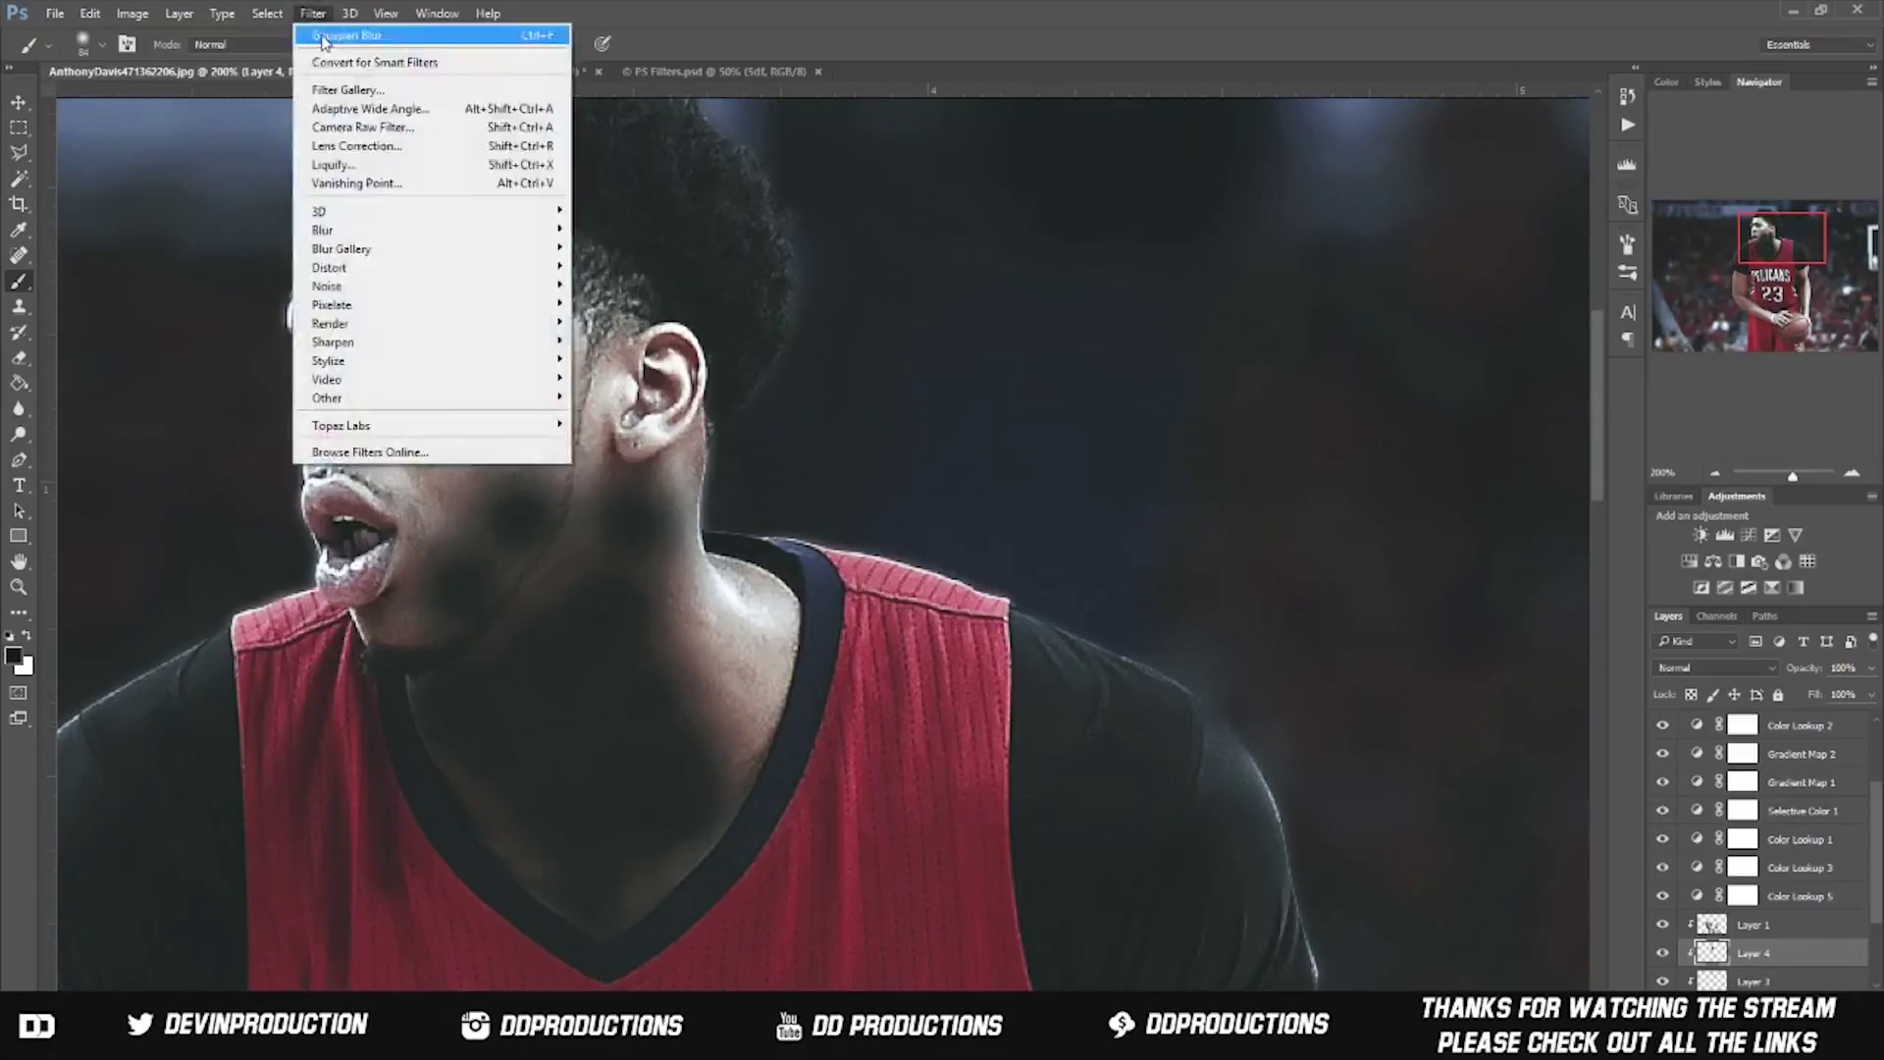
pyautogui.press('Escape')
pyautogui.click(1713, 473)
# Step: Add Layer 5 painted in white, set to Overlay at 21% opacity
pyautogui.hotkey('ctrl', 'shift', 'alt', 'n')
pyautogui.click(27, 638)
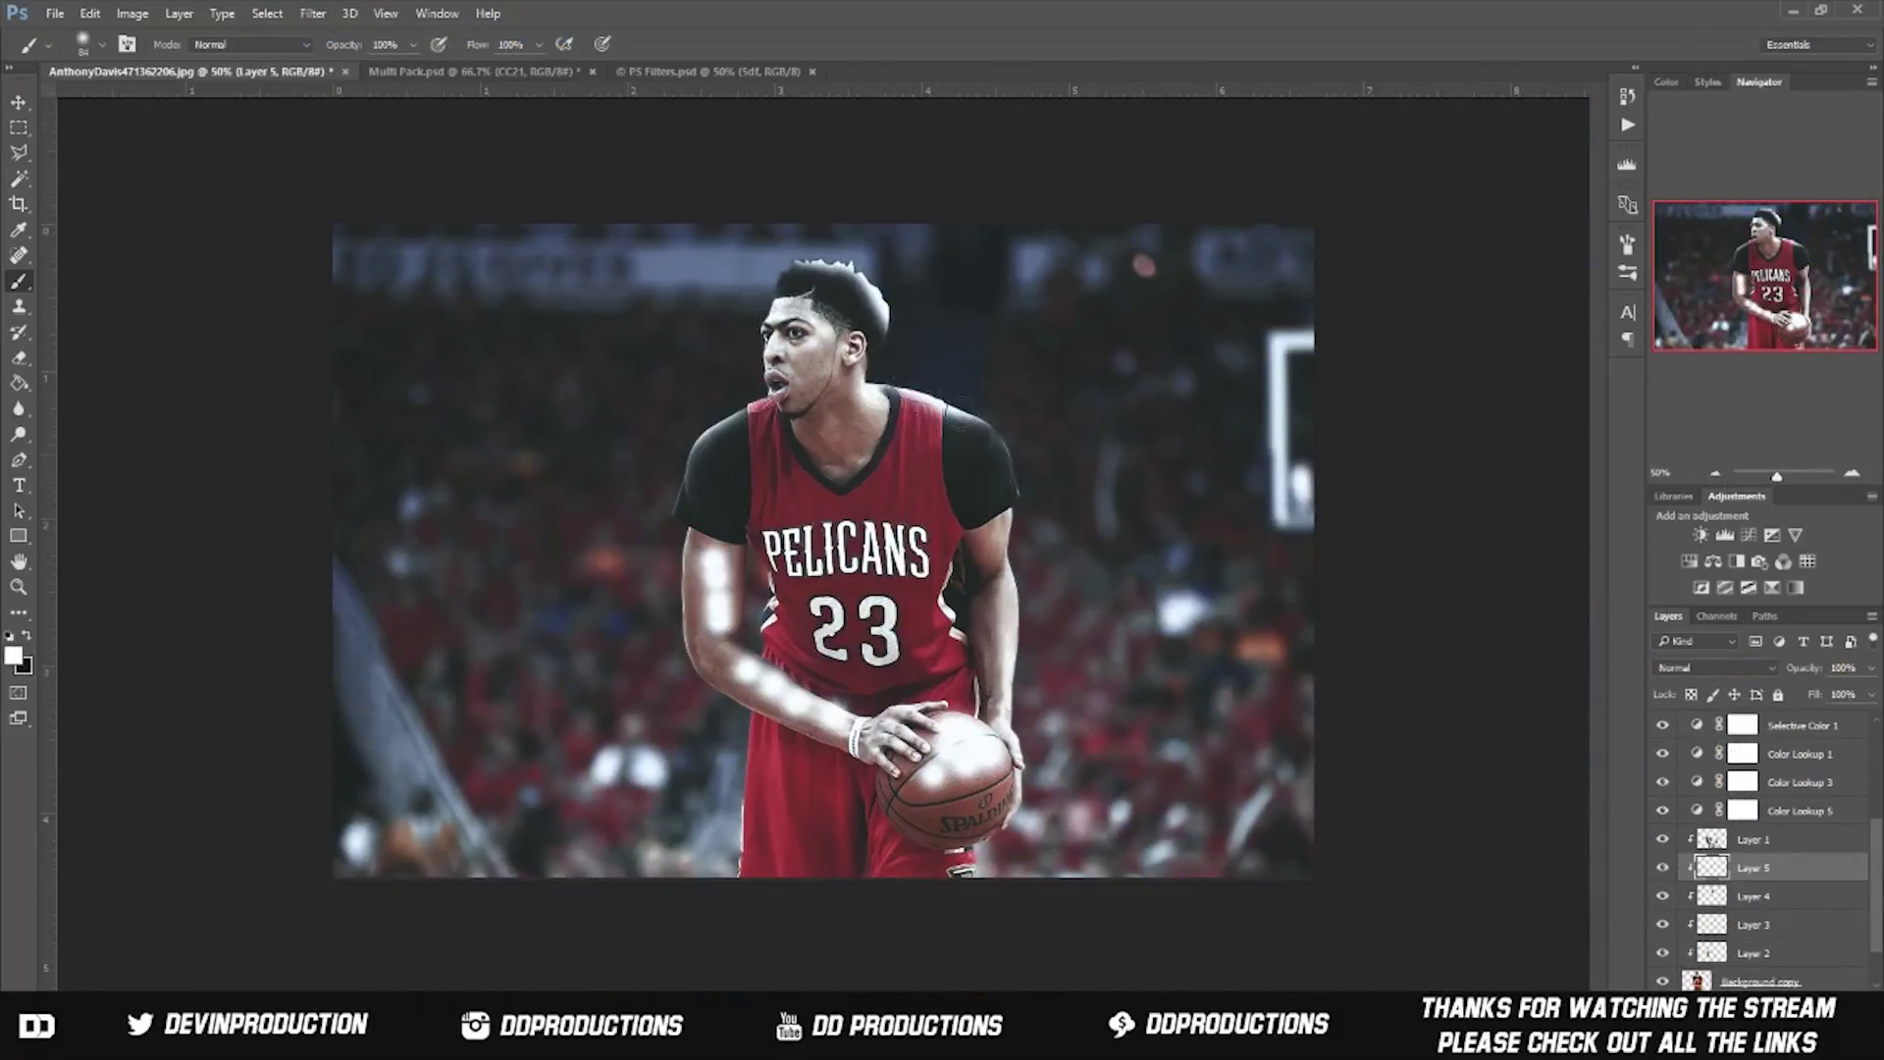
pyautogui.click(1715, 667)
pyautogui.click(1688, 775)
pyautogui.moveTo(1871, 667); pyautogui.dragTo(1800, 695)
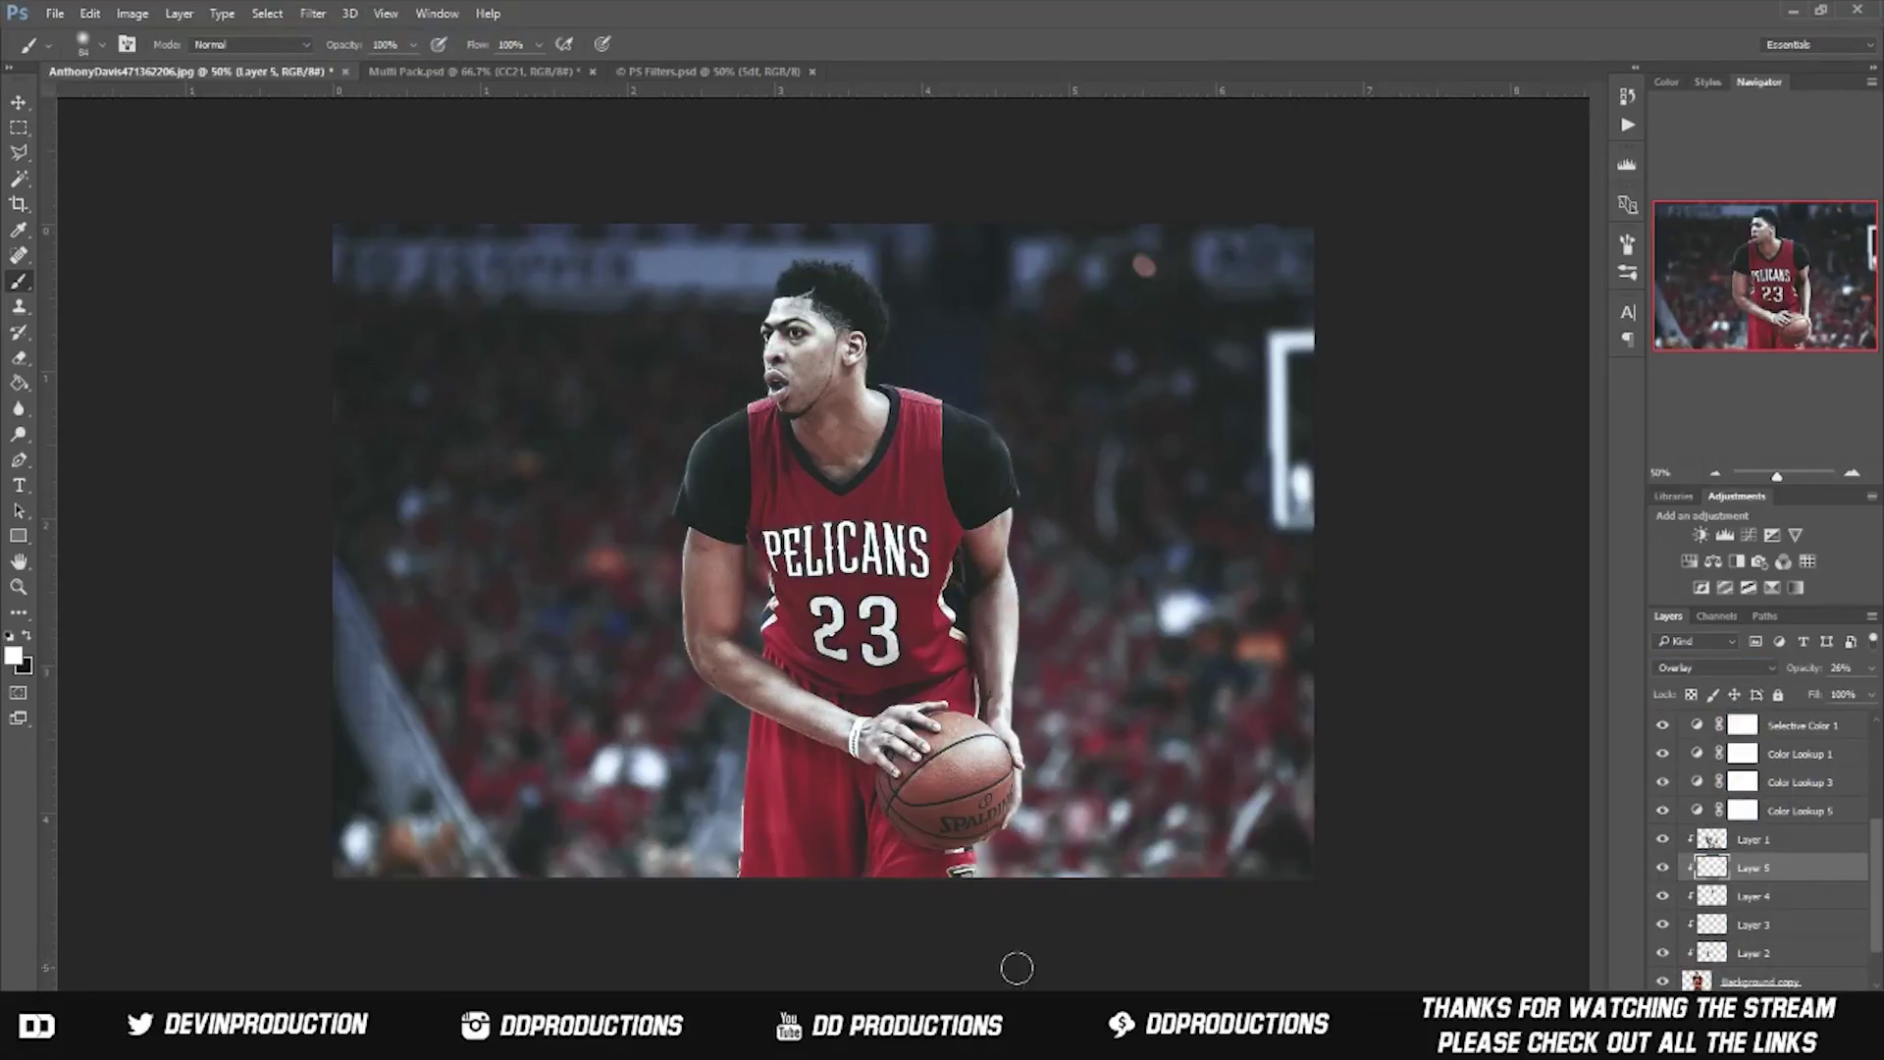
# Step: Group all the colour adjustment layers into Group 1
pyautogui.press('v')
pyautogui.click(1795, 725)
pyautogui.keyDown('shift'); pyautogui.click(1795, 810); pyautogui.keyUp('shift')
pyautogui.hotkey('ctrl', 'g')
pyautogui.click(1663, 723)
pyautogui.click(1663, 722)
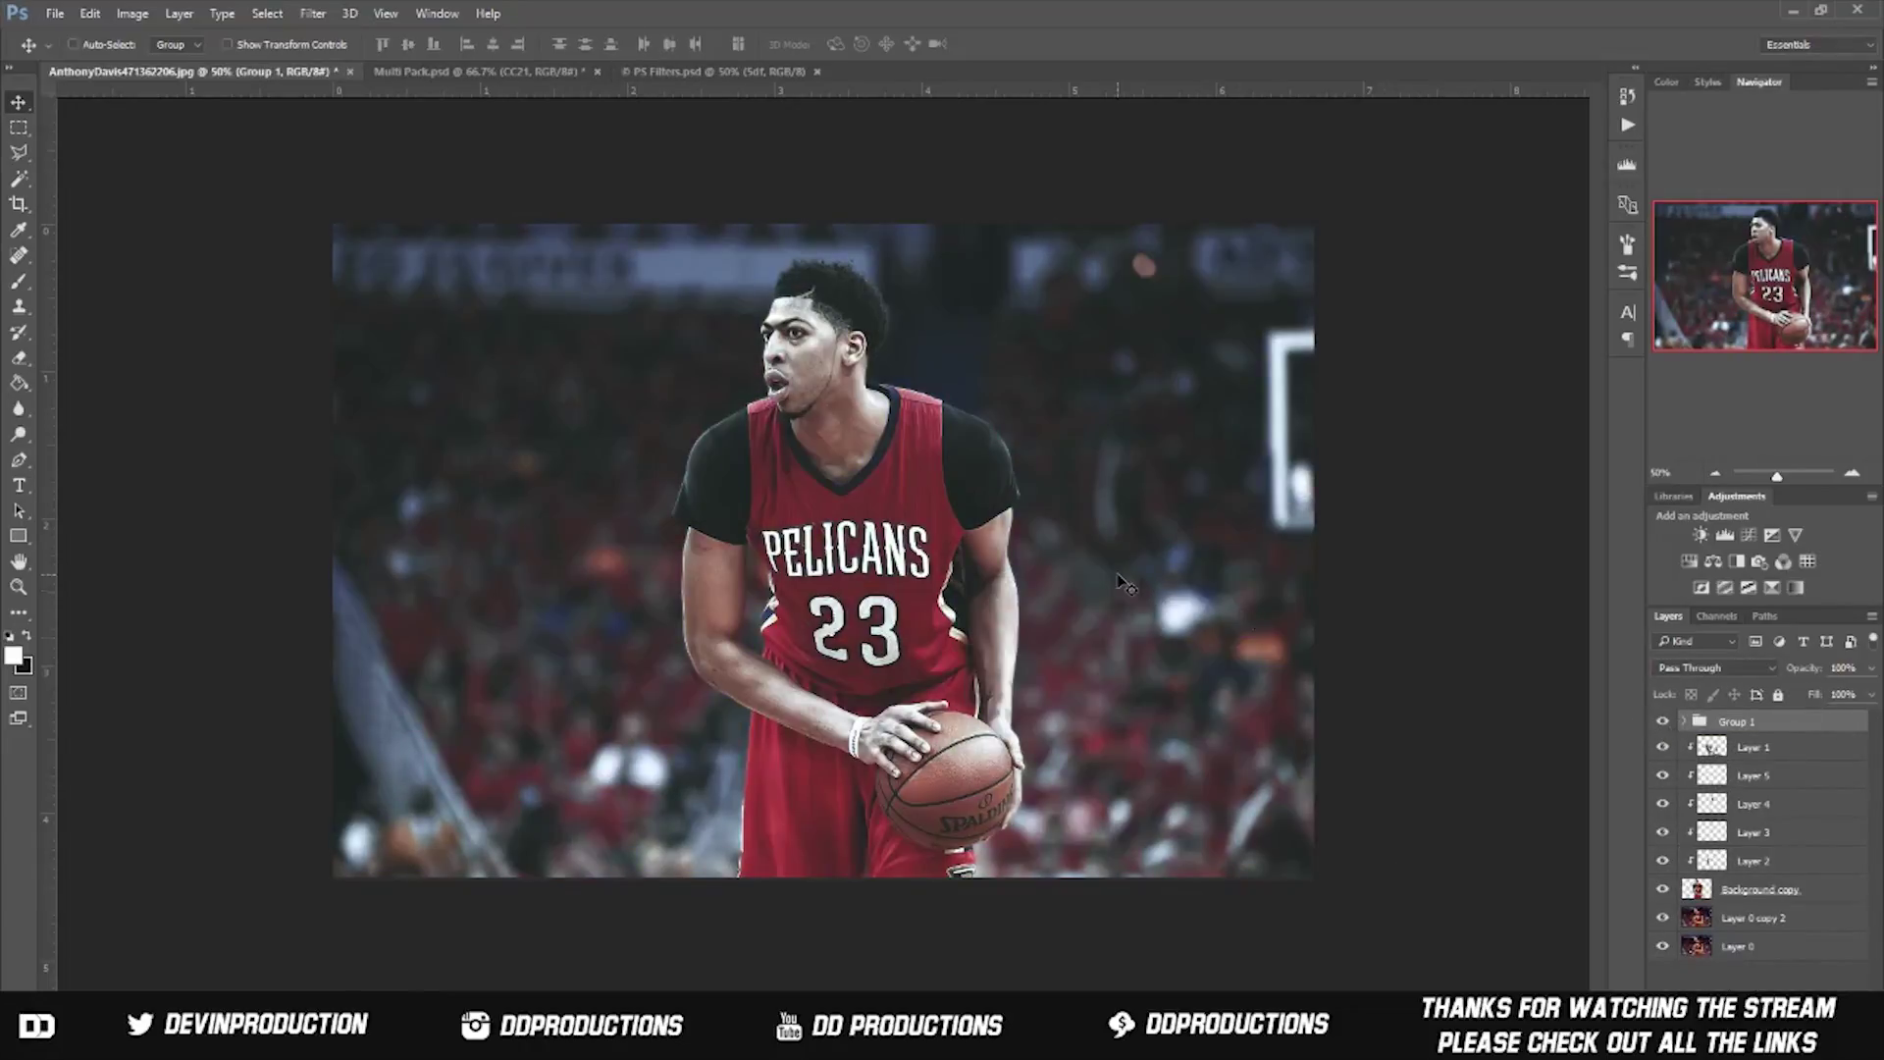
# Step: Fill a layer with white at 5% opacity for a faint wash
pyautogui.click(1683, 723)
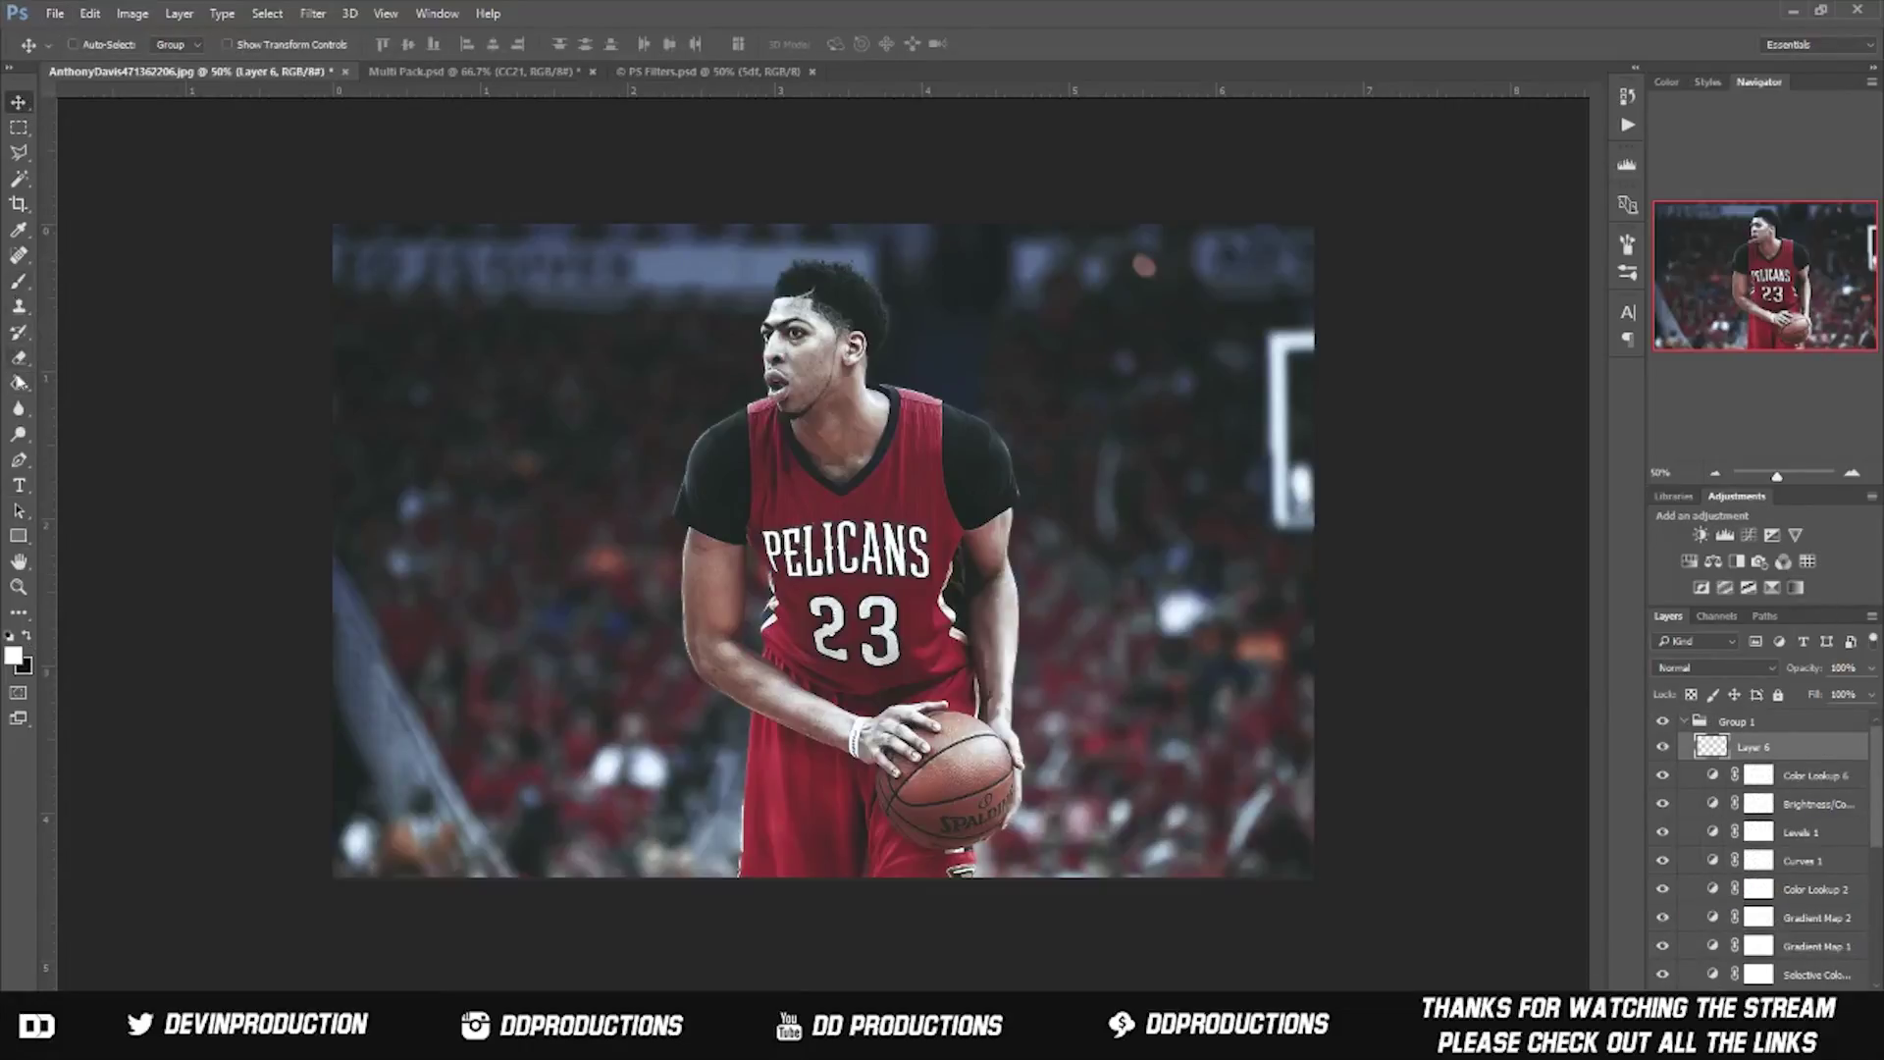
pyautogui.hotkey('alt', 'BackSpace')
pyautogui.moveTo(1795, 668); pyautogui.dragTo(1699, 667)
pyautogui.click(1683, 721)
# Step: Add Layer 7 for brush painting, blended as Screen at 70% opacity
pyautogui.hotkey('ctrl', 'shift', 'alt', 'n')
pyautogui.press('b')
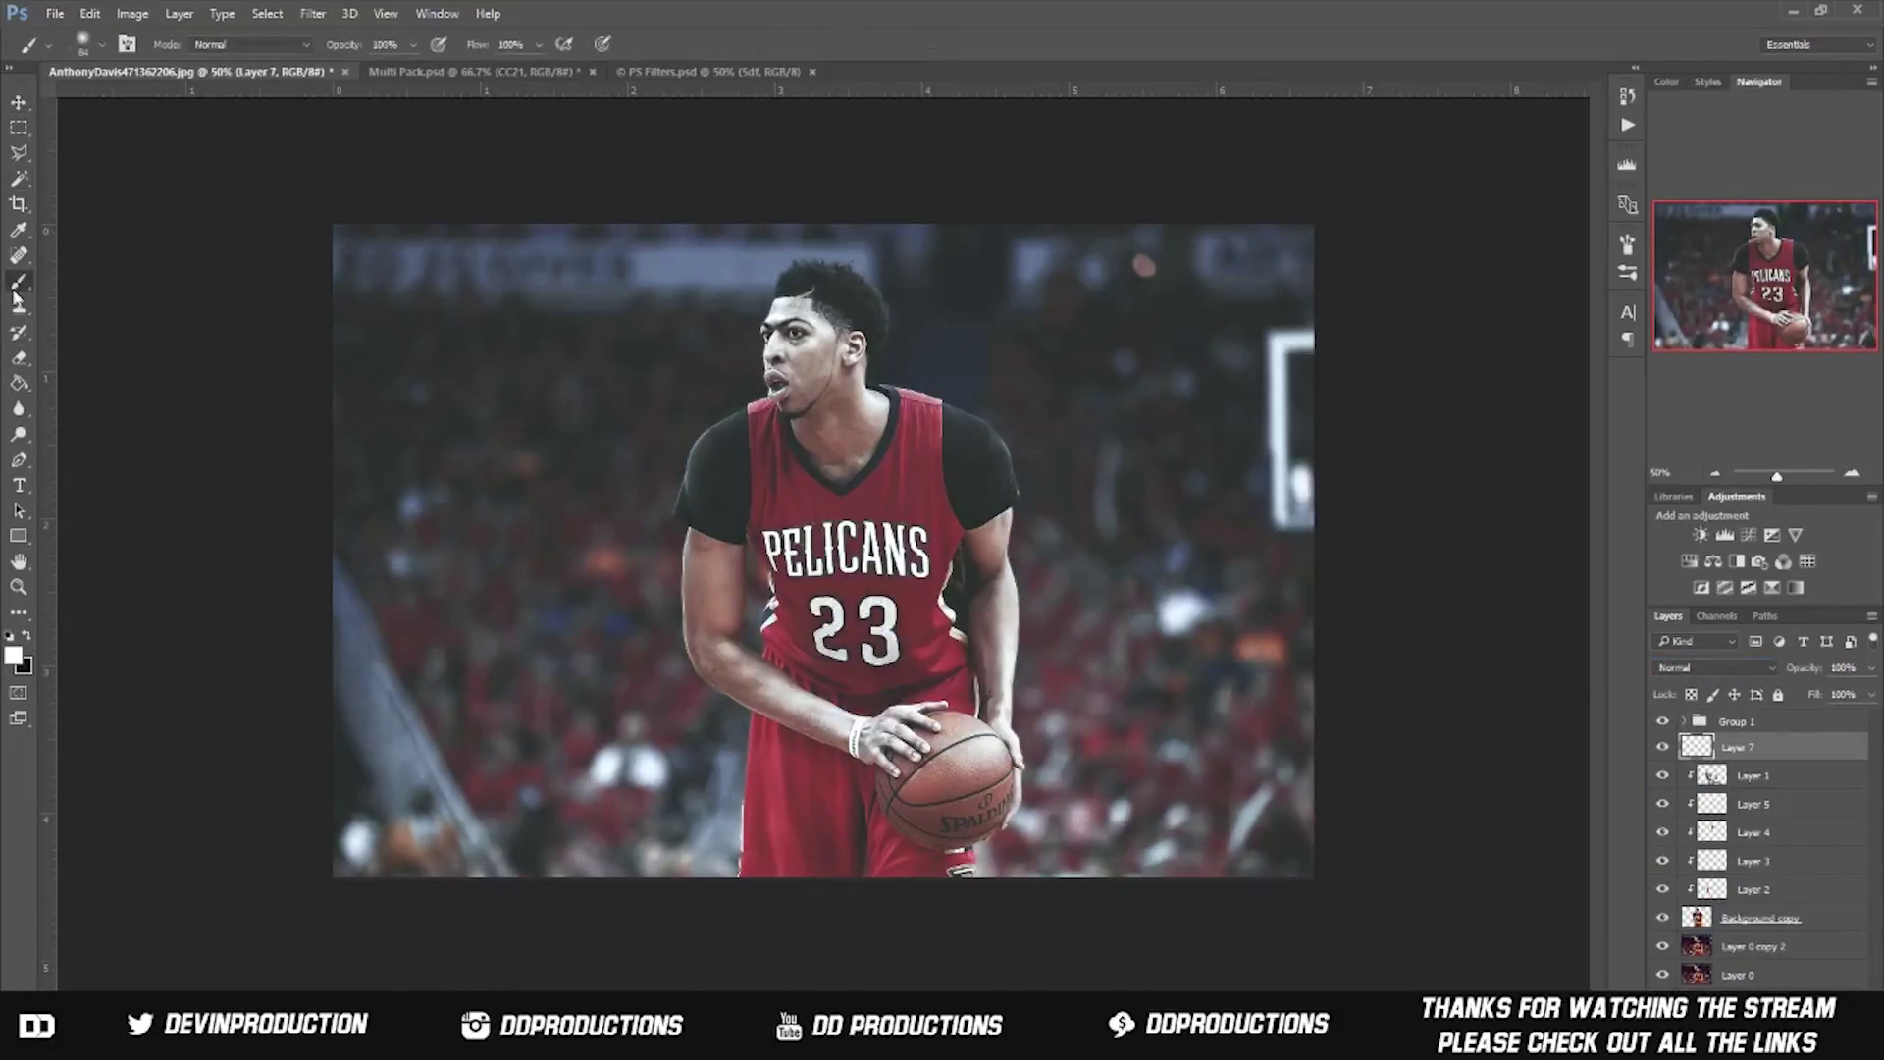
pyautogui.click(102, 44)
pyautogui.press('Escape')
pyautogui.hotkey('ctrl', '-')
pyautogui.hotkey('ctrl', '-')
pyautogui.hotkey('ctrl', '0')
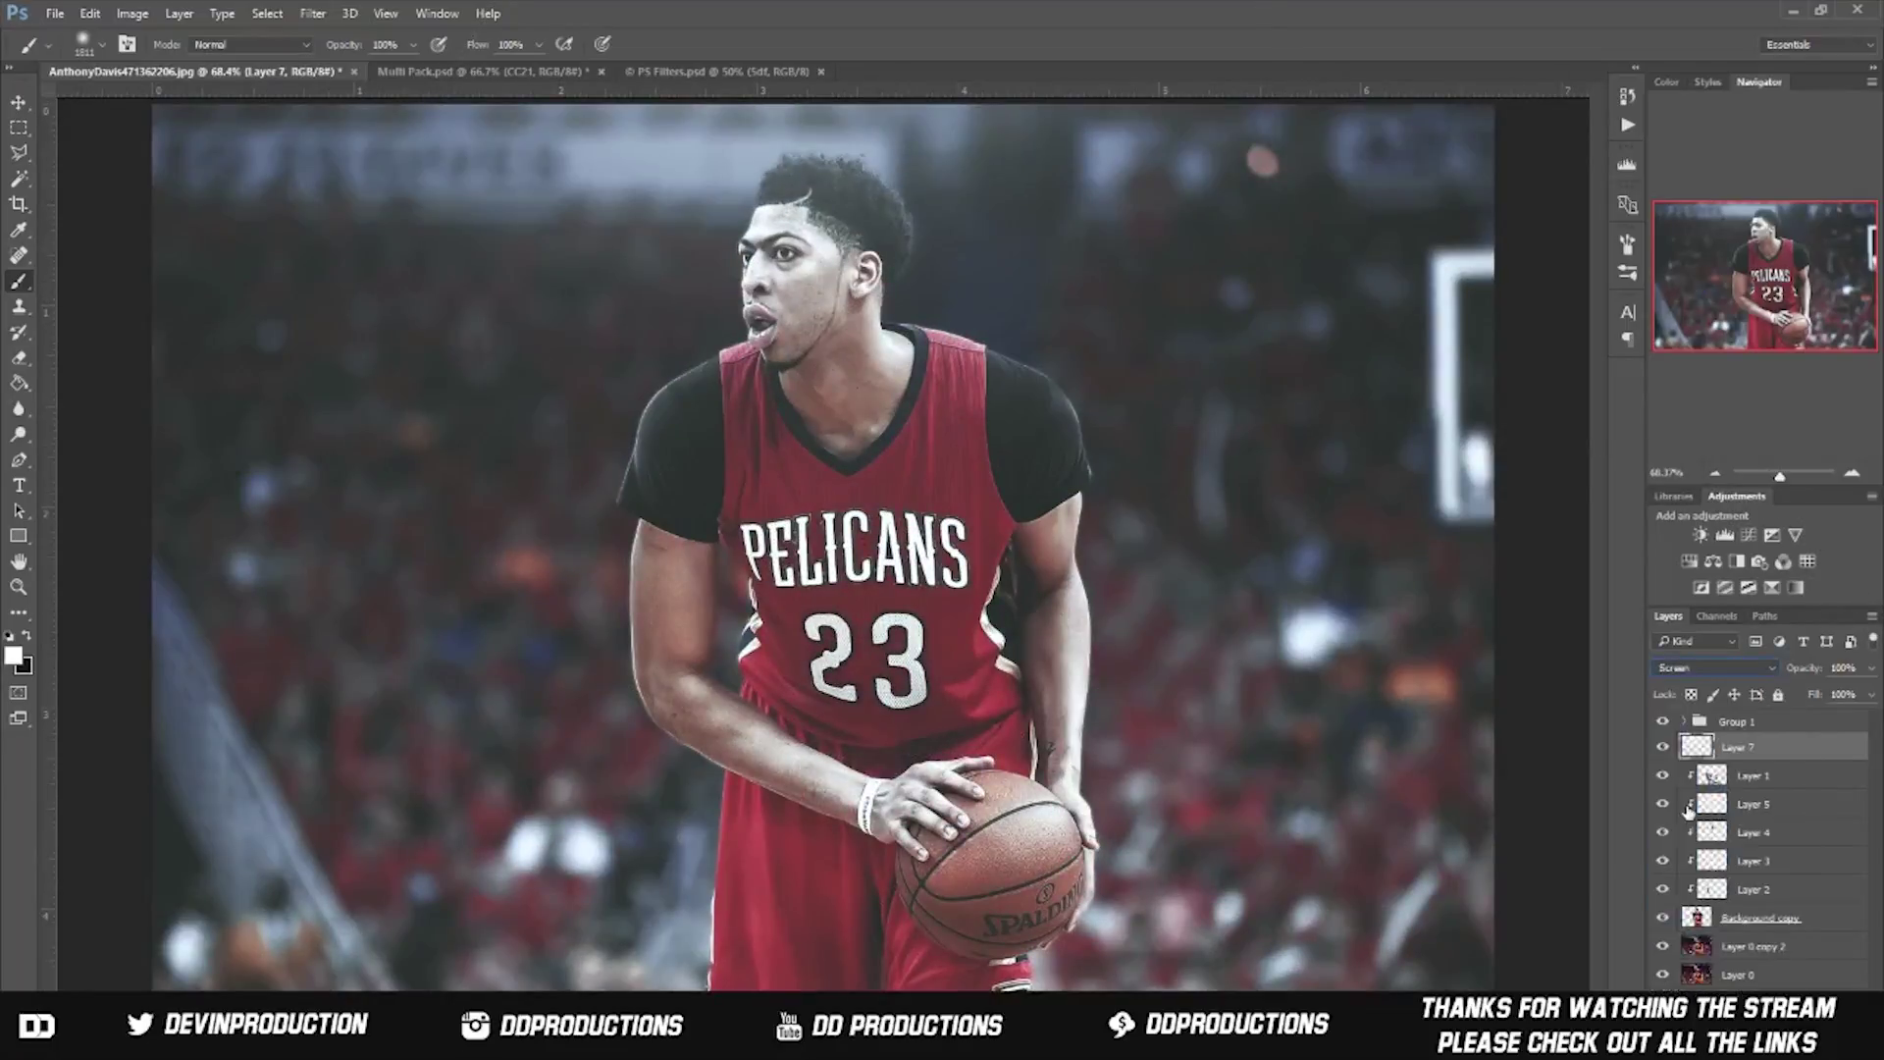
pyautogui.hotkey('shift', 'alt', 's')
pyautogui.click(1871, 667)
pyautogui.moveTo(1869, 694); pyautogui.dragTo(1842, 696)
# Step: Add Layer 8 with black as the painting colour and fit the photo in view
pyautogui.hotkey('ctrl', 'shift', 'alt', 'n')
pyautogui.press('x')
pyautogui.hotkey('ctrl', '-')
pyautogui.hotkey('ctrl', '-')
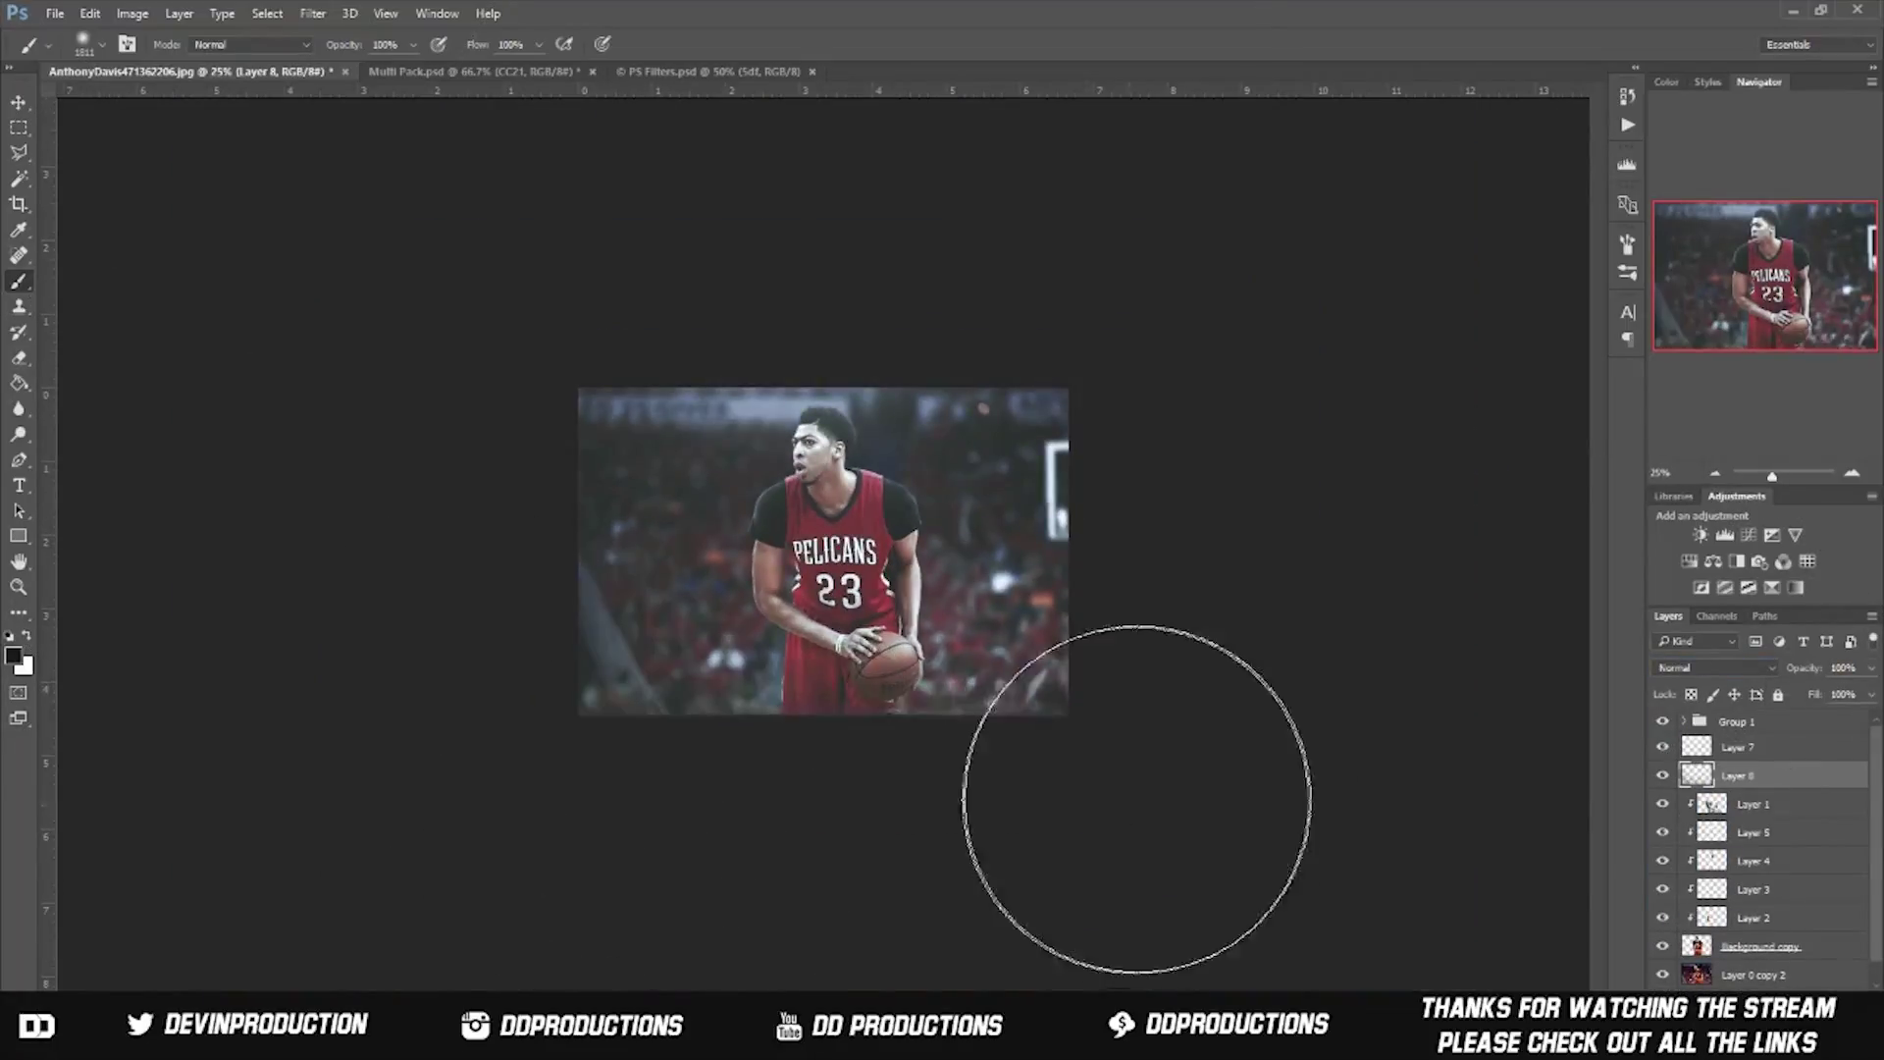
pyautogui.hotkey('ctrl', '0')
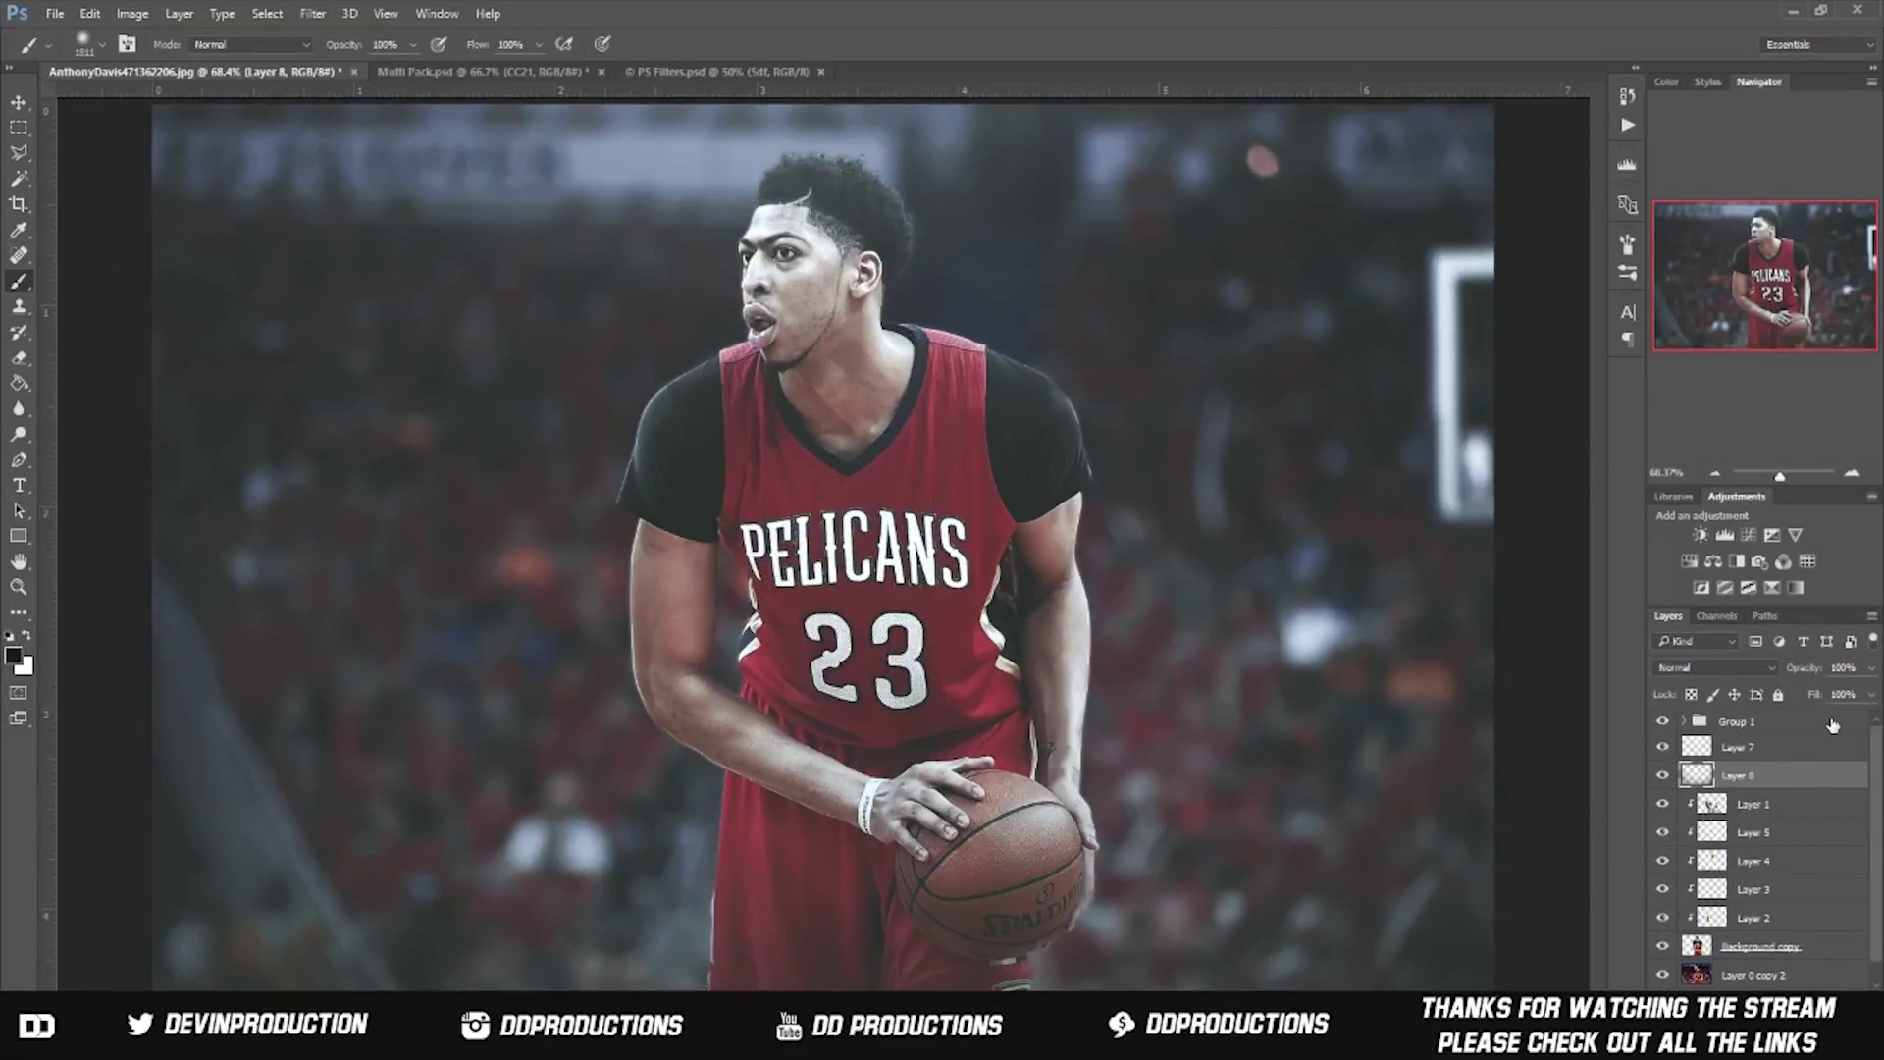
# Step: Work on the Background copy layer across the player's face, arms, hands and neck
pyautogui.hotkey('alt', '[')
pyautogui.hotkey('alt', '[')
pyautogui.hotkey('alt', '[')
pyautogui.scroll(5, 1384, 595)
pyautogui.scroll(-5, 1410, 461)
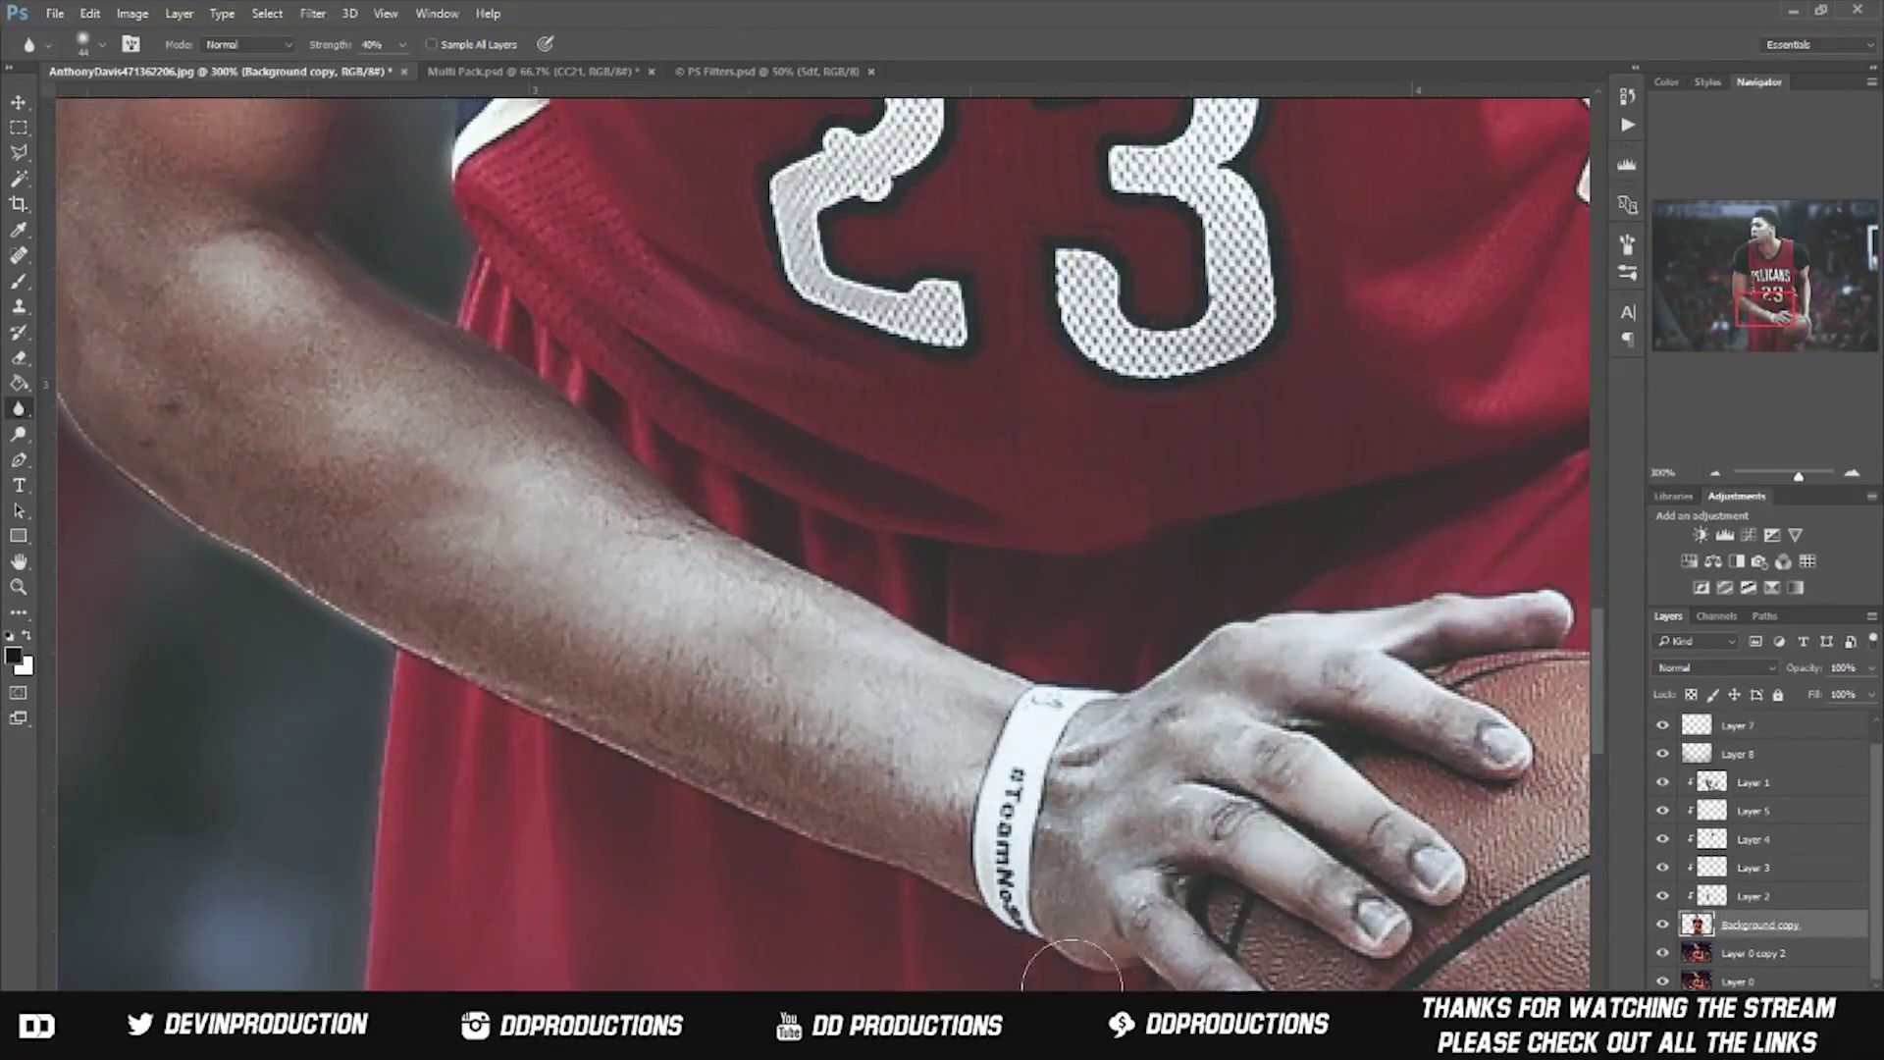
pyautogui.scroll(5, 1410, 461)
pyautogui.scroll(5, 1275, 421)
pyautogui.scroll(5, 883, 265)
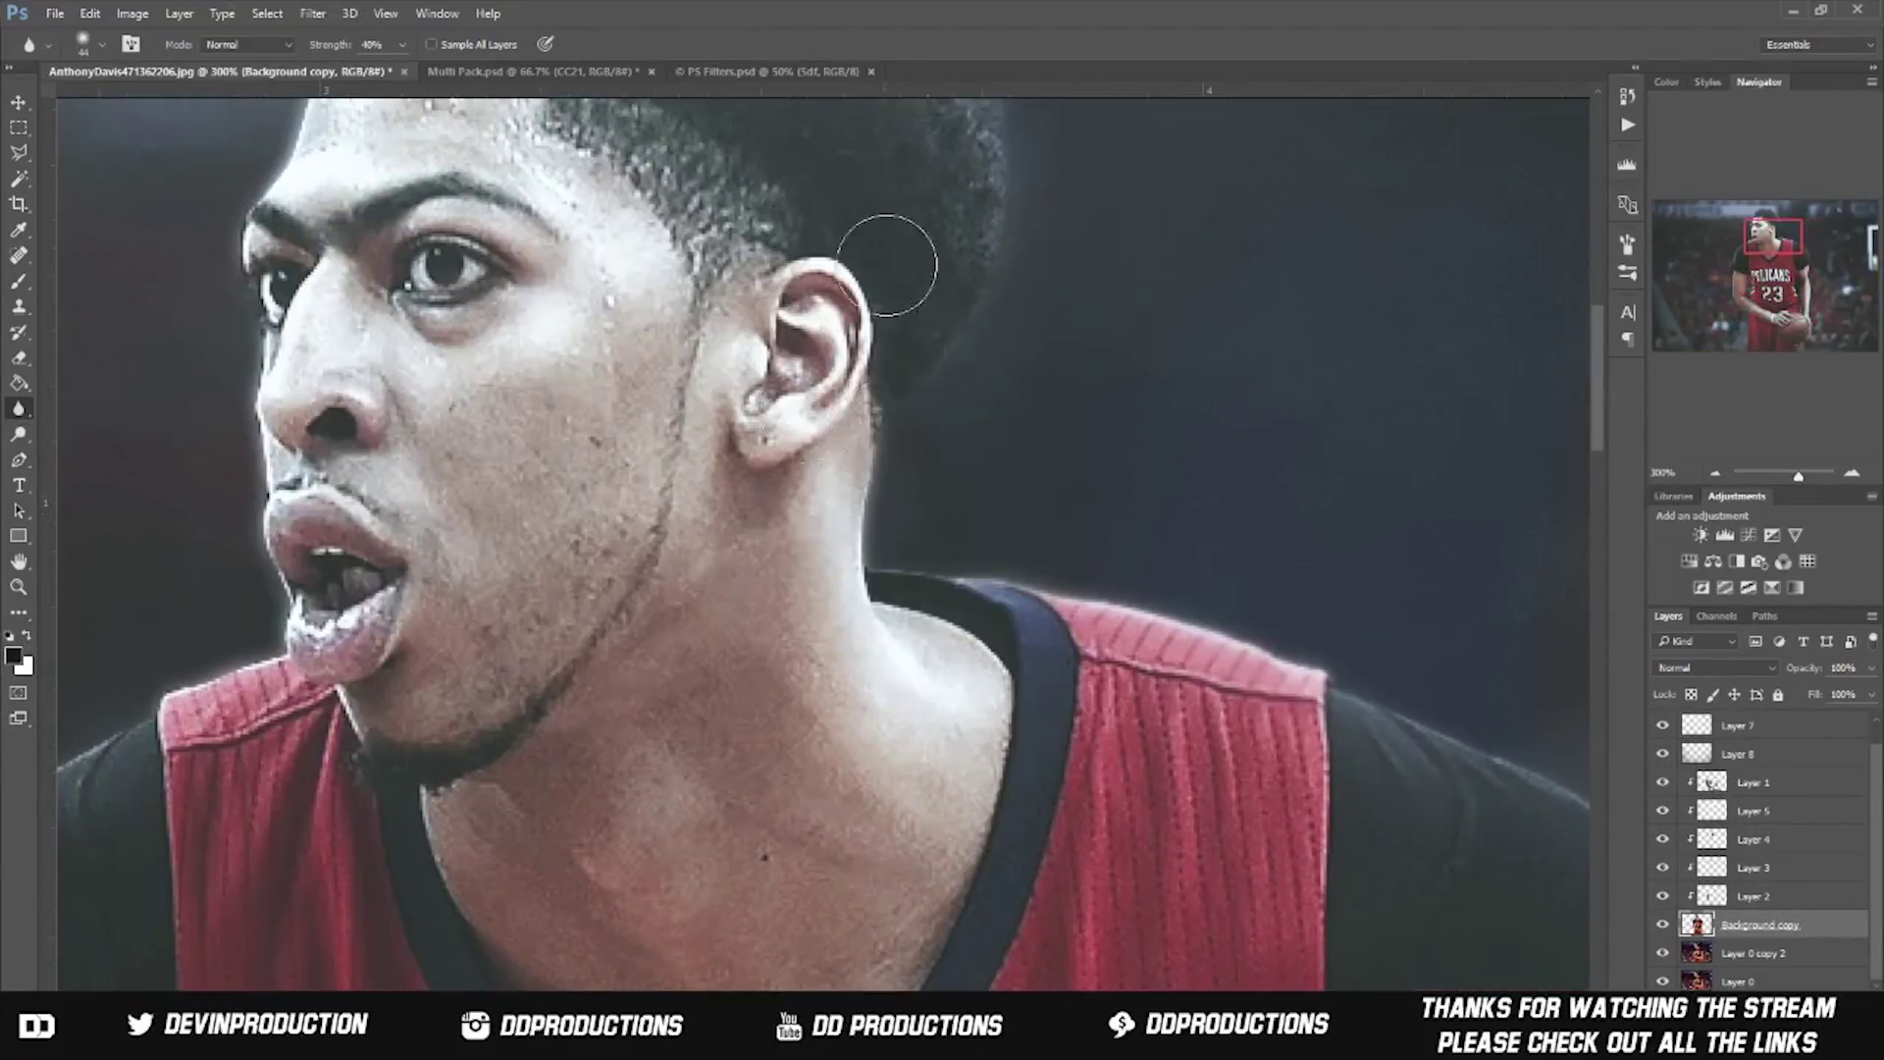
pyautogui.scroll(1, 518, 424)
pyautogui.scroll(2, 518, 424)
pyautogui.hscroll(-5, 1001, 546)
pyautogui.scroll(-3, 749, 643)
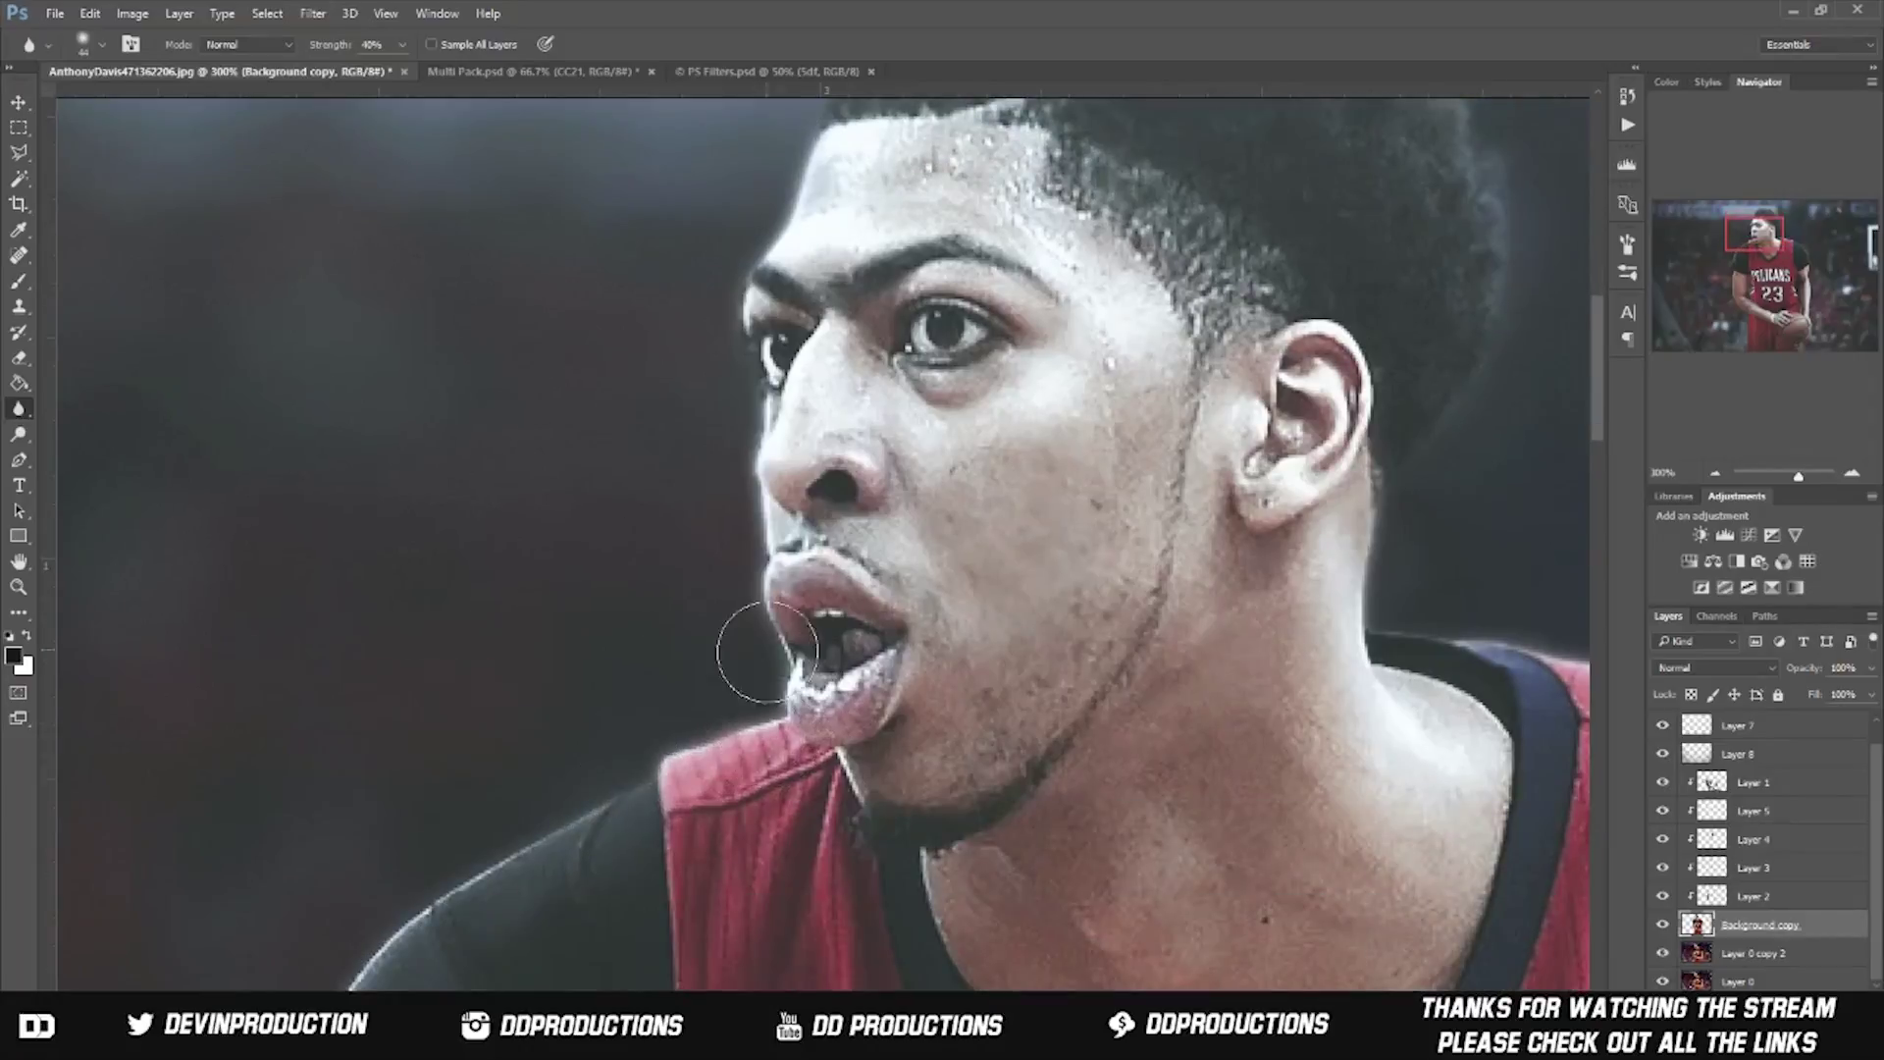
pyautogui.hscroll(-5, 749, 643)
pyautogui.scroll(-5, 930, 541)
pyautogui.scroll(-5, 931, 541)
pyautogui.scroll(-5, 981, 589)
pyautogui.hscroll(3, 1080, 638)
pyautogui.scroll(-3, 1079, 638)
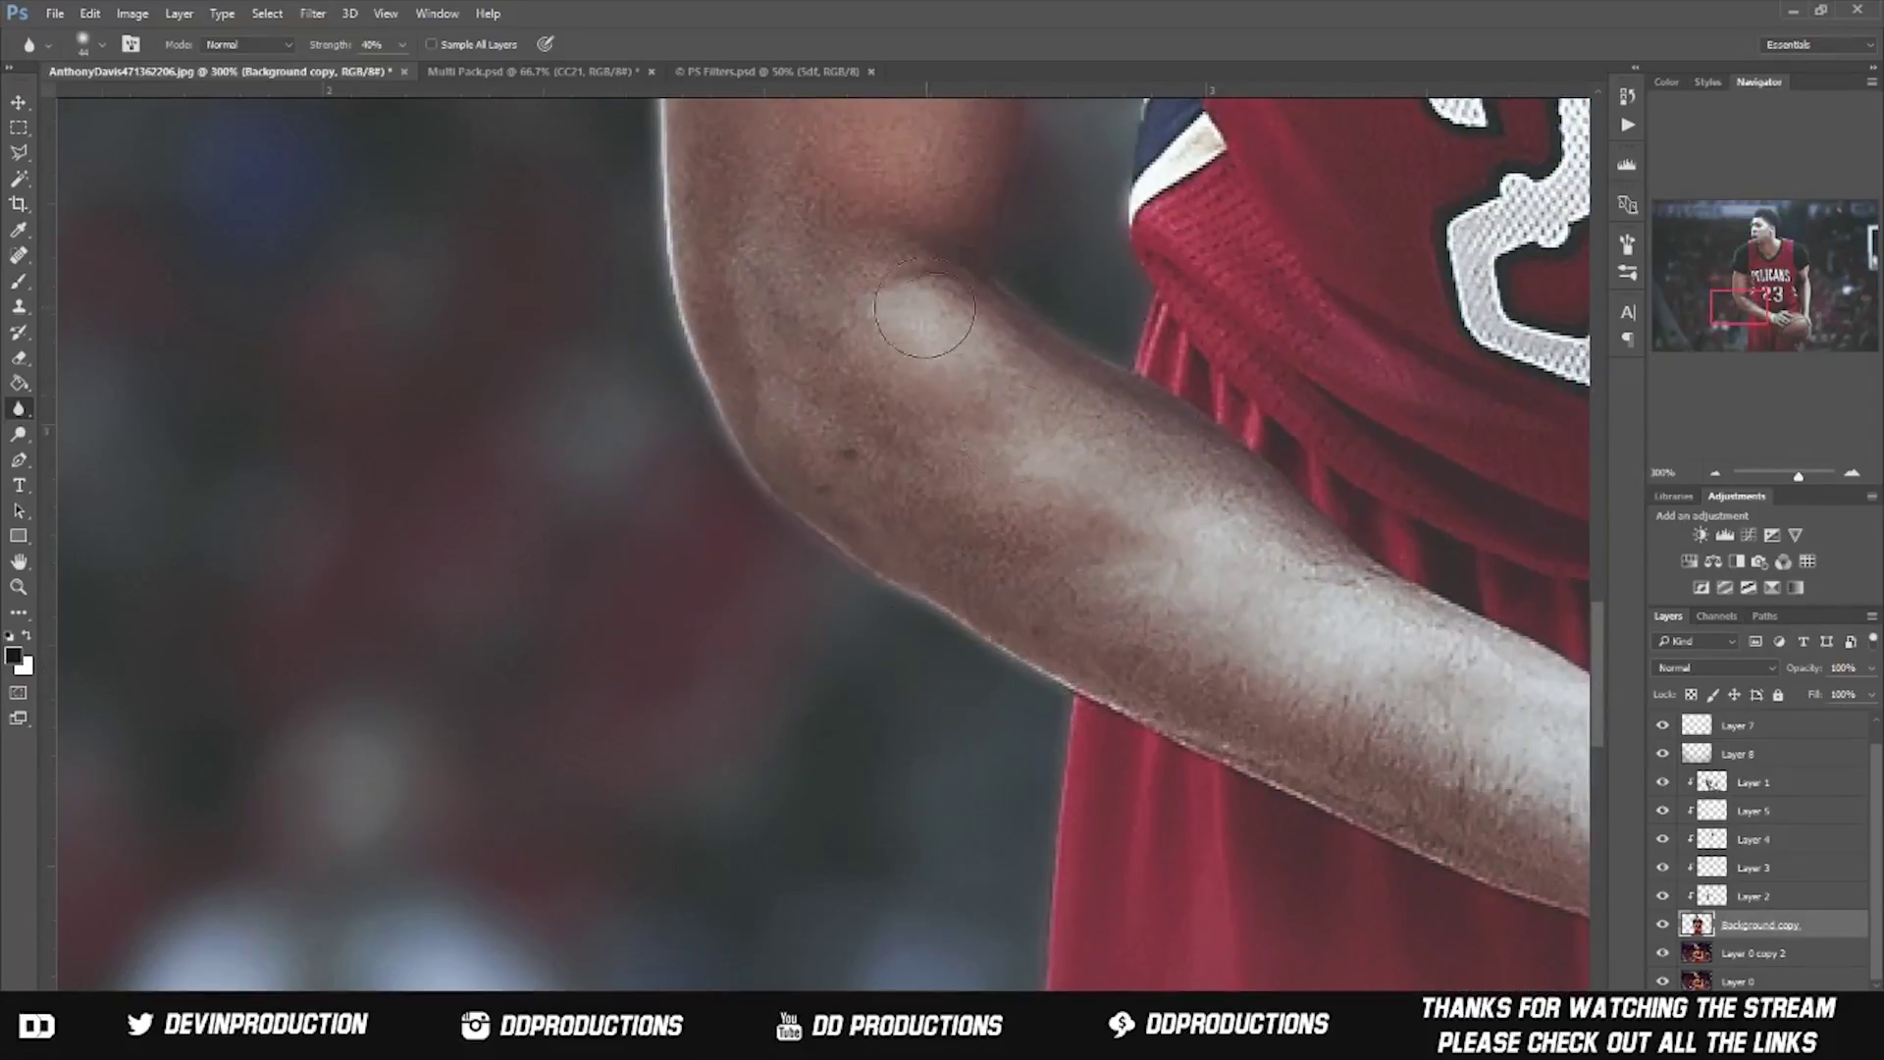
pyautogui.scroll(3, 1158, 701)
pyautogui.scroll(-5, 1472, 687)
pyautogui.hscroll(5, 1375, 778)
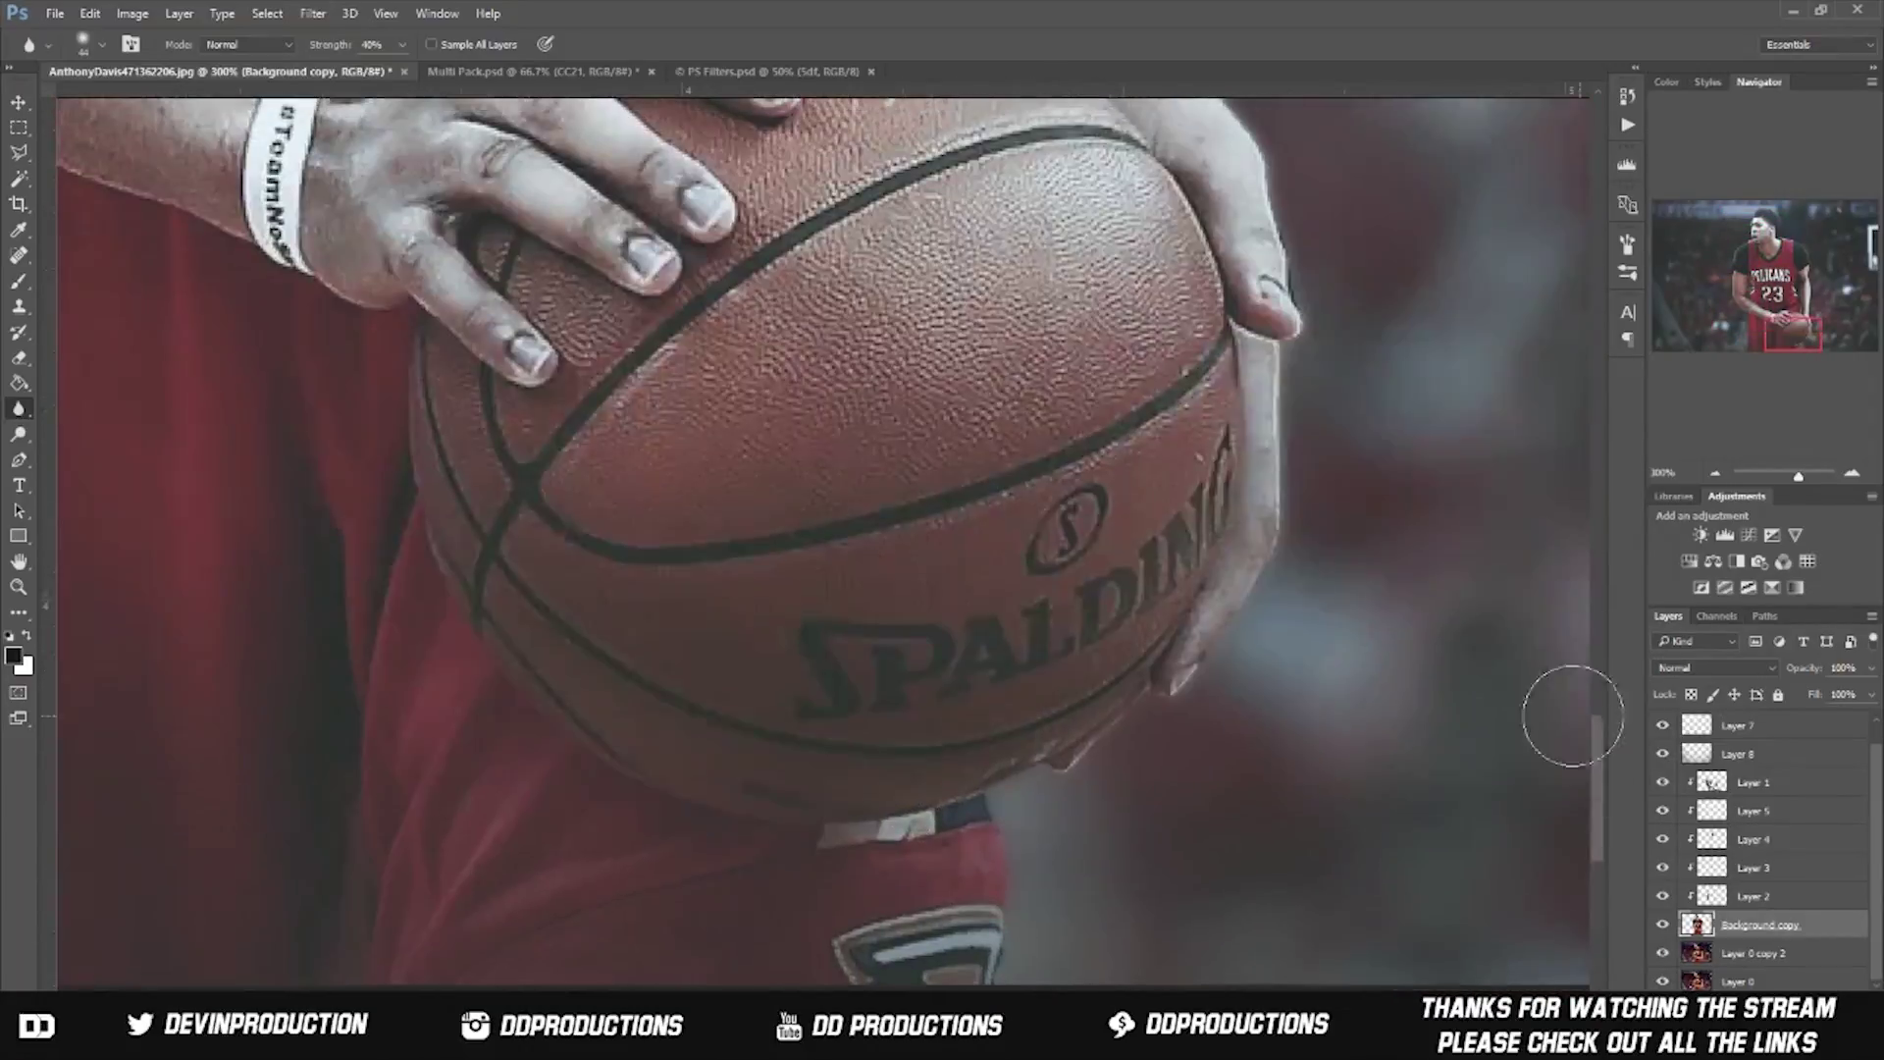
pyautogui.scroll(3, 1563, 715)
pyautogui.scroll(-3, 1275, 608)
pyautogui.scroll(5, 1274, 608)
pyautogui.scroll(3, 1079, 539)
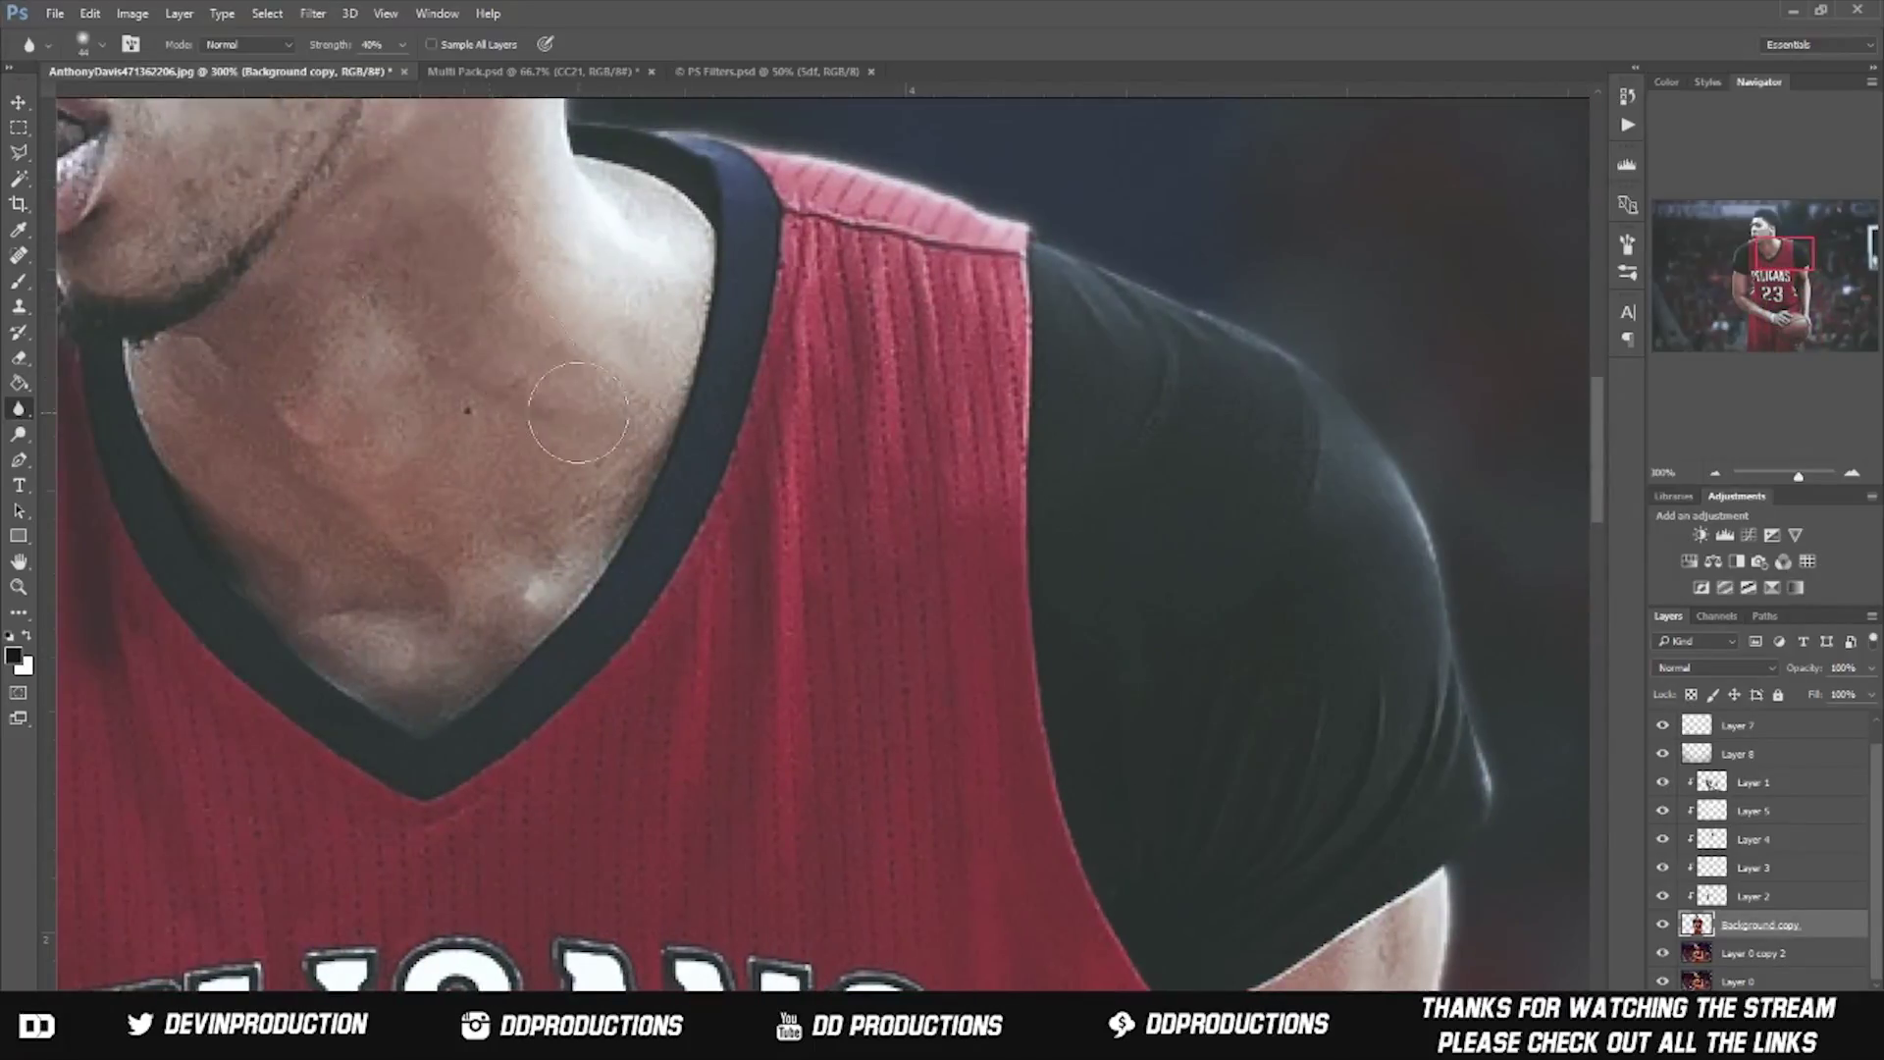
pyautogui.scroll(1, 883, 471)
pyautogui.scroll(3, 650, 387)
pyautogui.hscroll(-3, 649, 387)
pyautogui.scroll(-3, 650, 386)
pyautogui.scroll(-2, 820, 328)
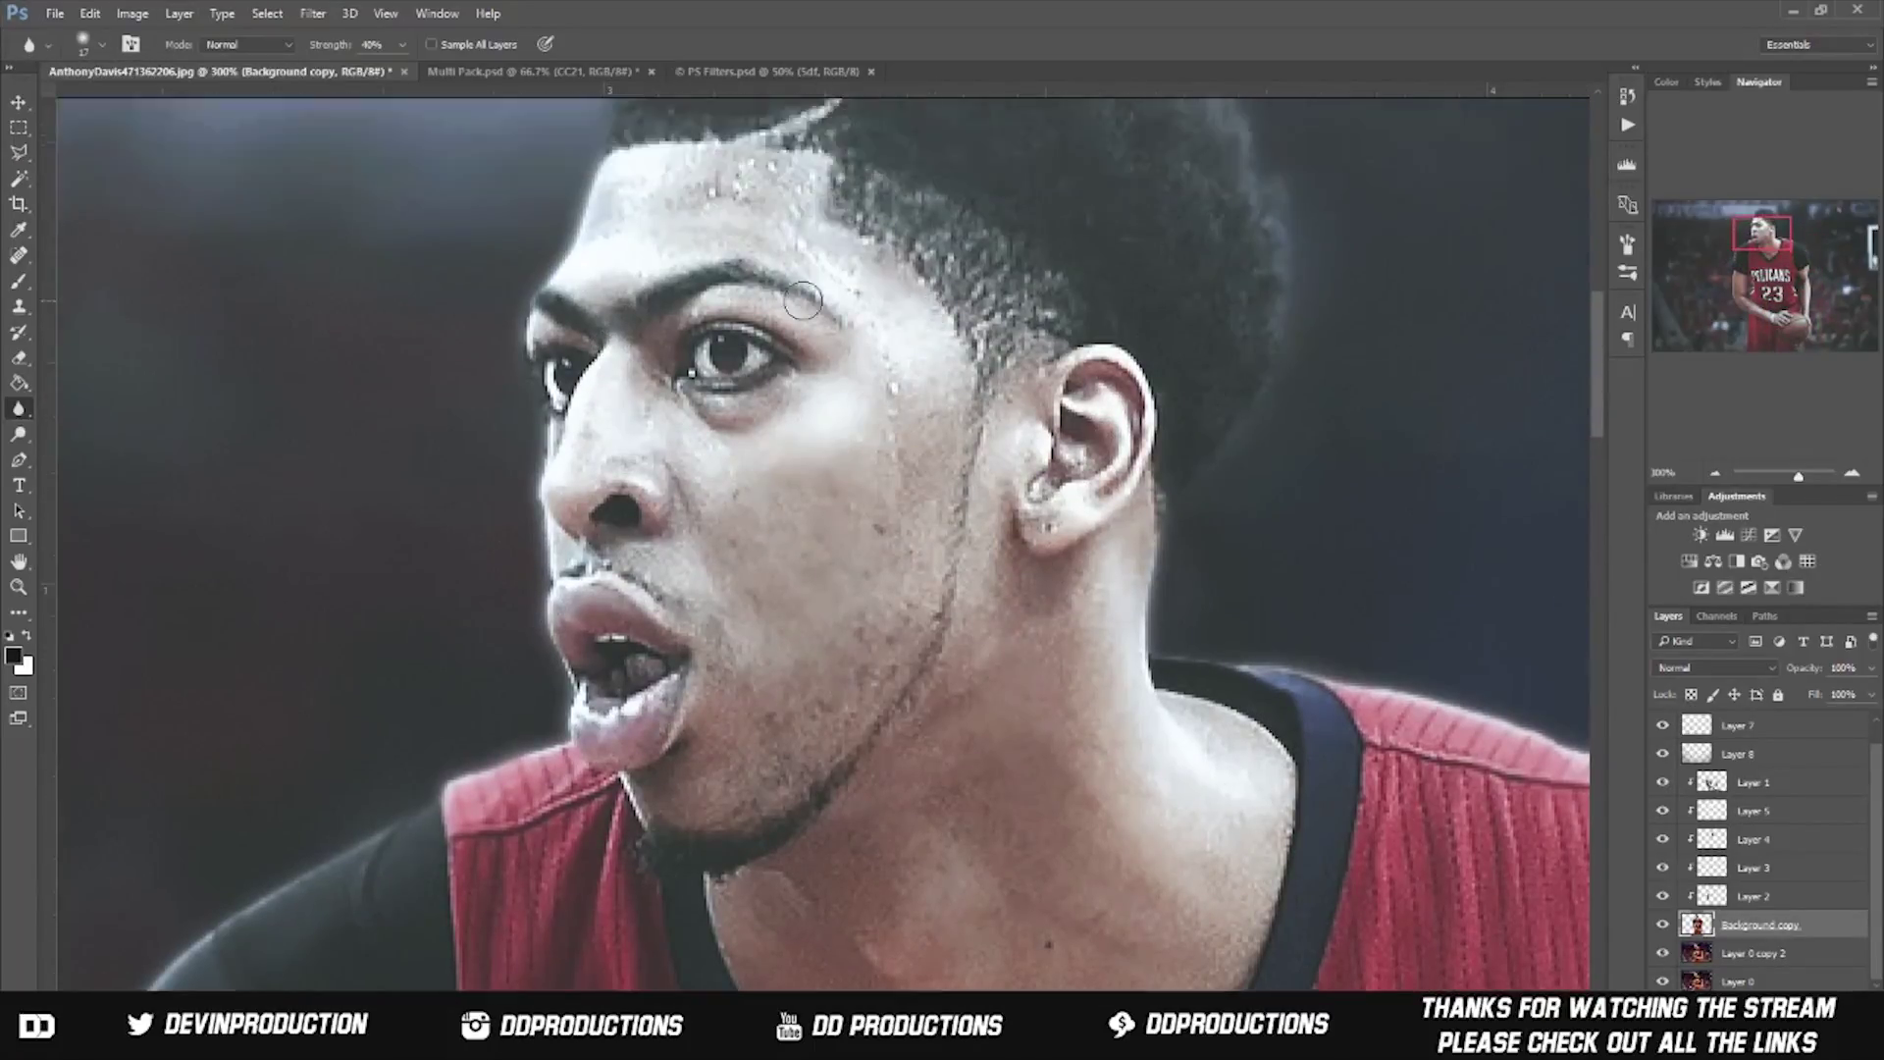
pyautogui.scroll(-2, 838, 120)
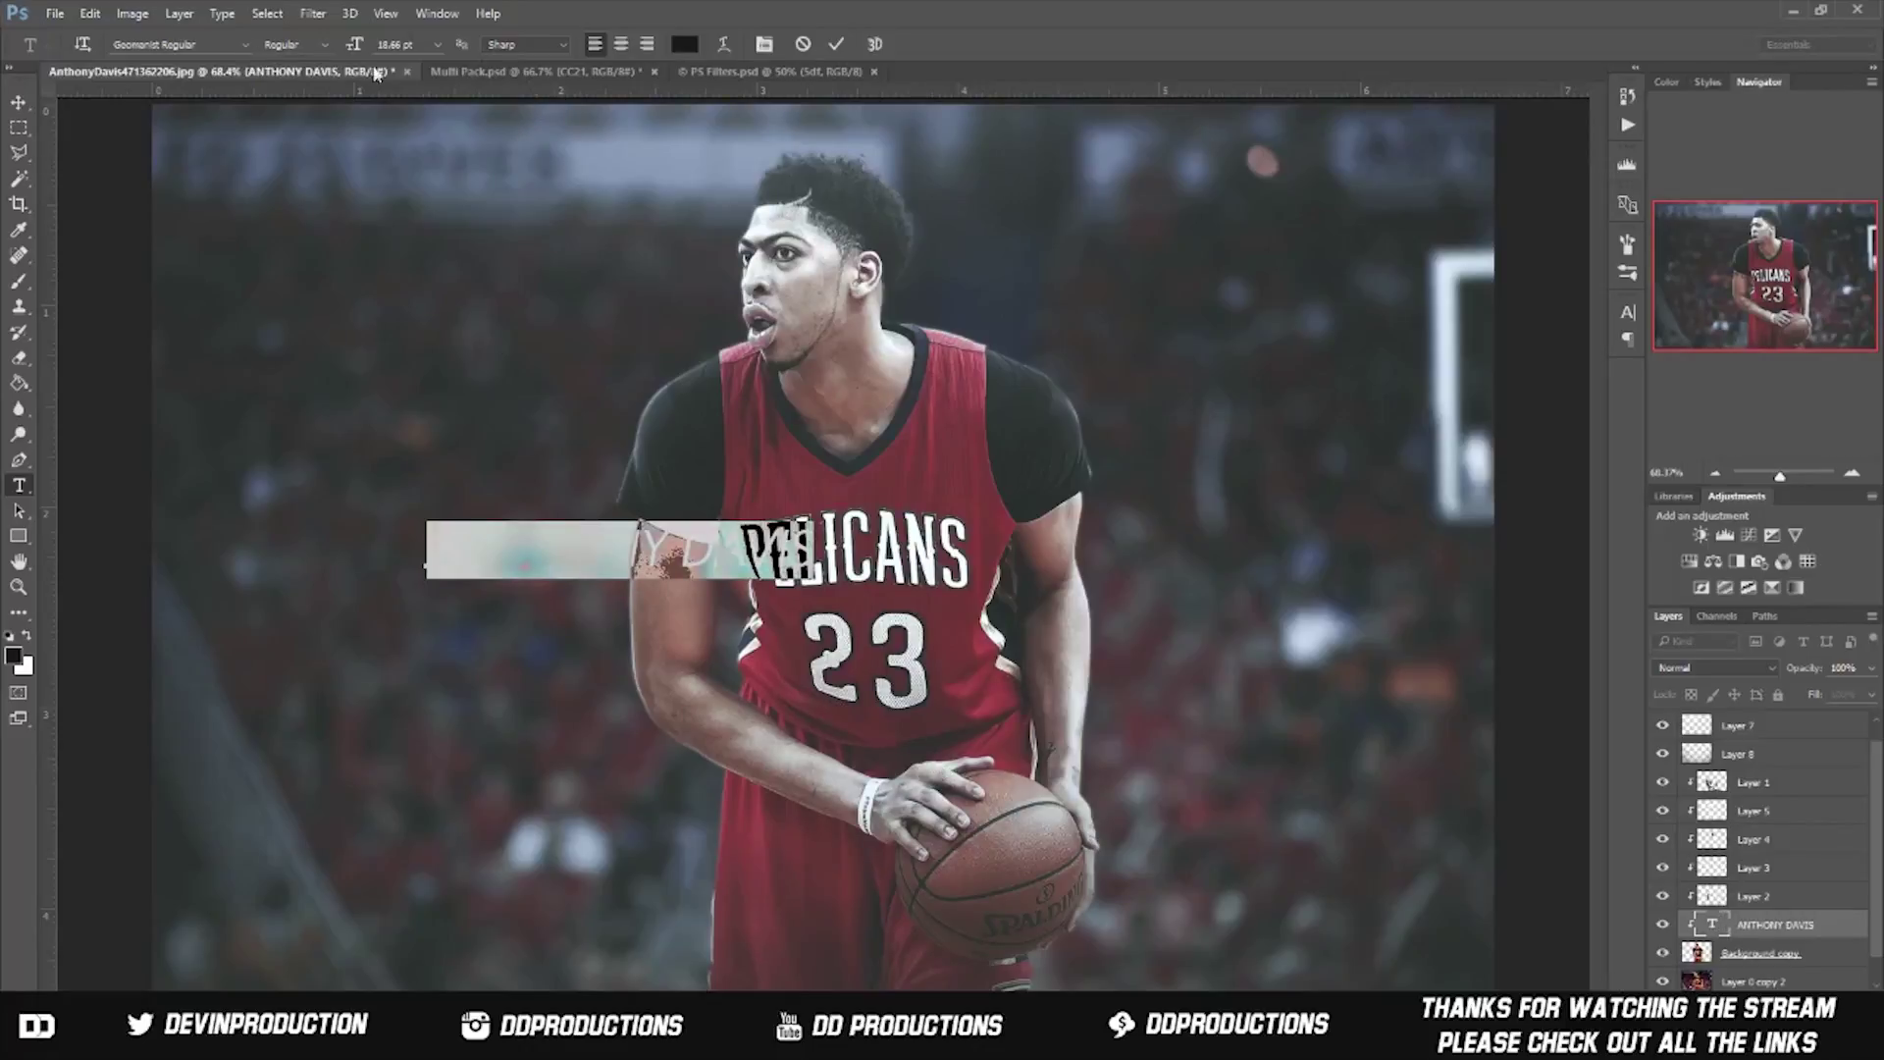
# Step: Move the ANTHONY DAVIS title up and re-break it into three lines: ANTH / ONY / DAVIS
pyautogui.rightClick(1776, 782)
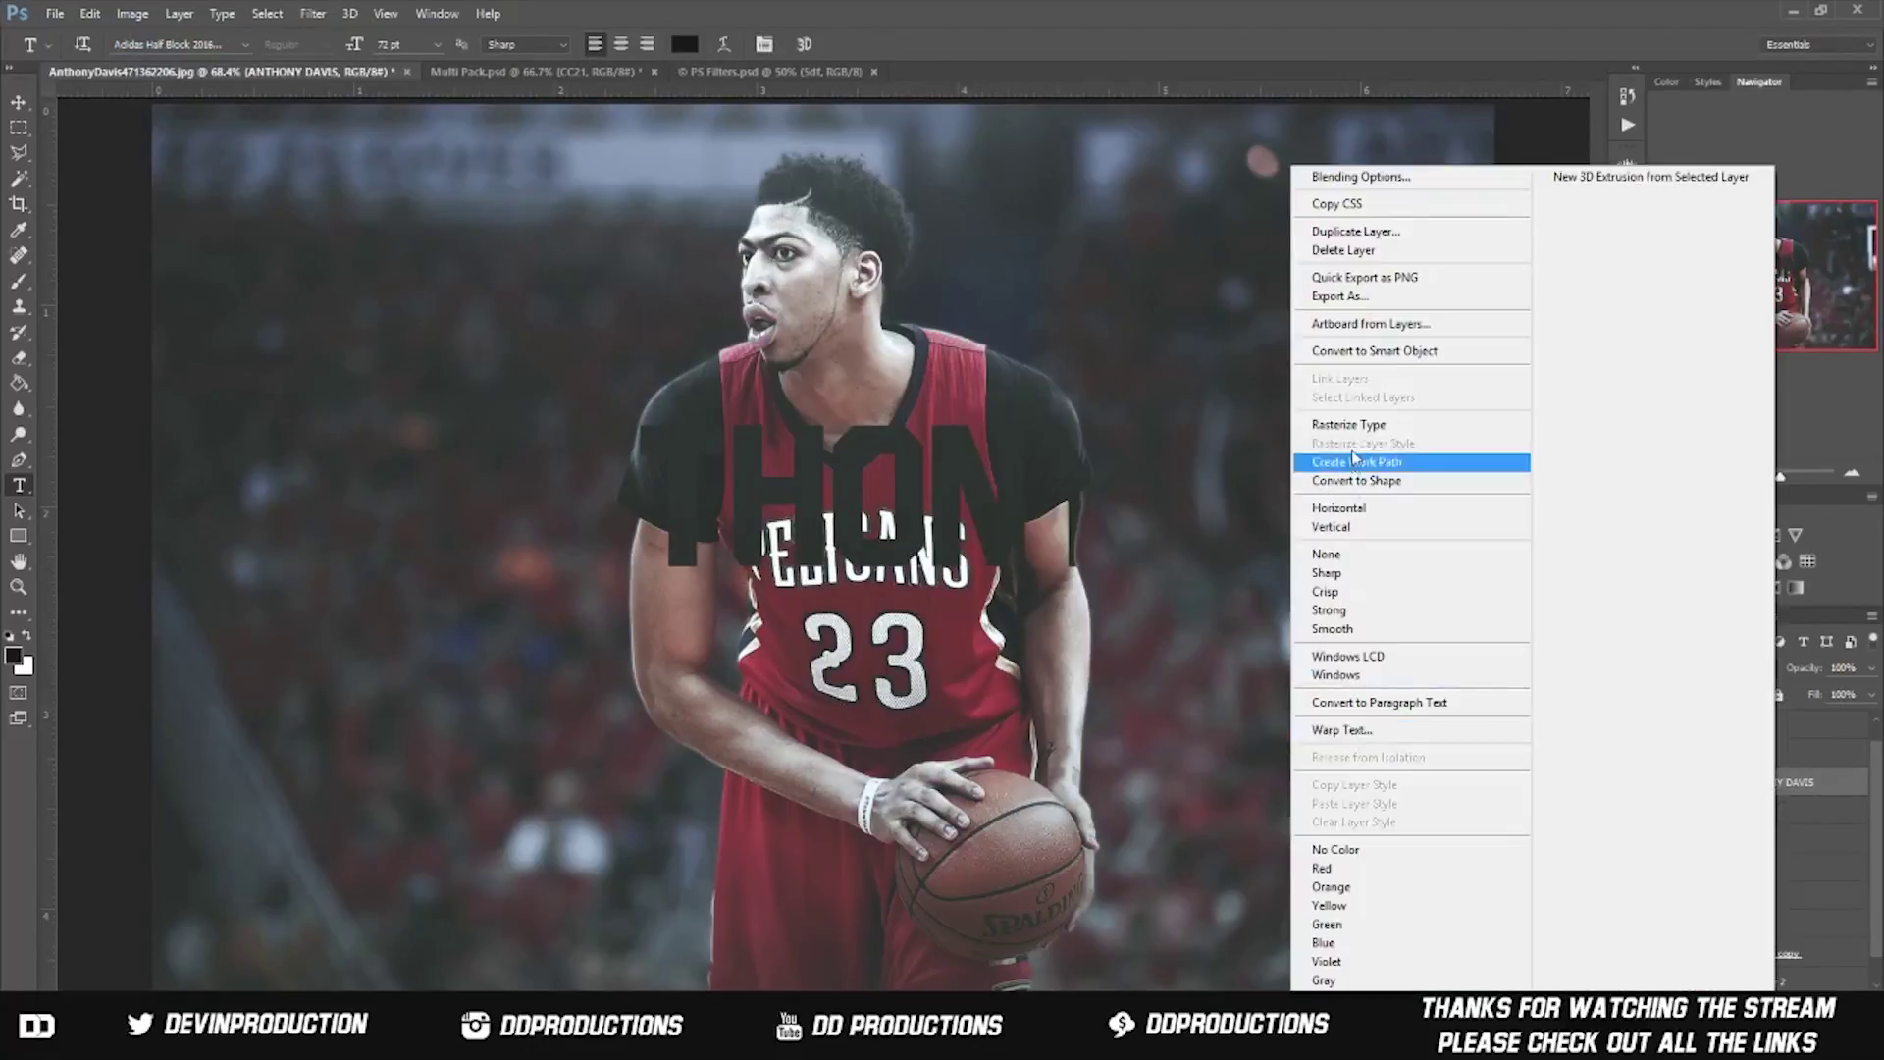
pyautogui.press('Escape')
pyautogui.press('v')
pyautogui.moveTo(857, 515)
pyautogui.mouseDown()
pyautogui.moveTo(633, 520)
pyautogui.moveTo(633, 373)
pyautogui.mouseUp()
pyautogui.press('t')
pyautogui.click(505, 338)
pyautogui.press('Return')
pyautogui.press('BackSpace')
pyautogui.press('Return')
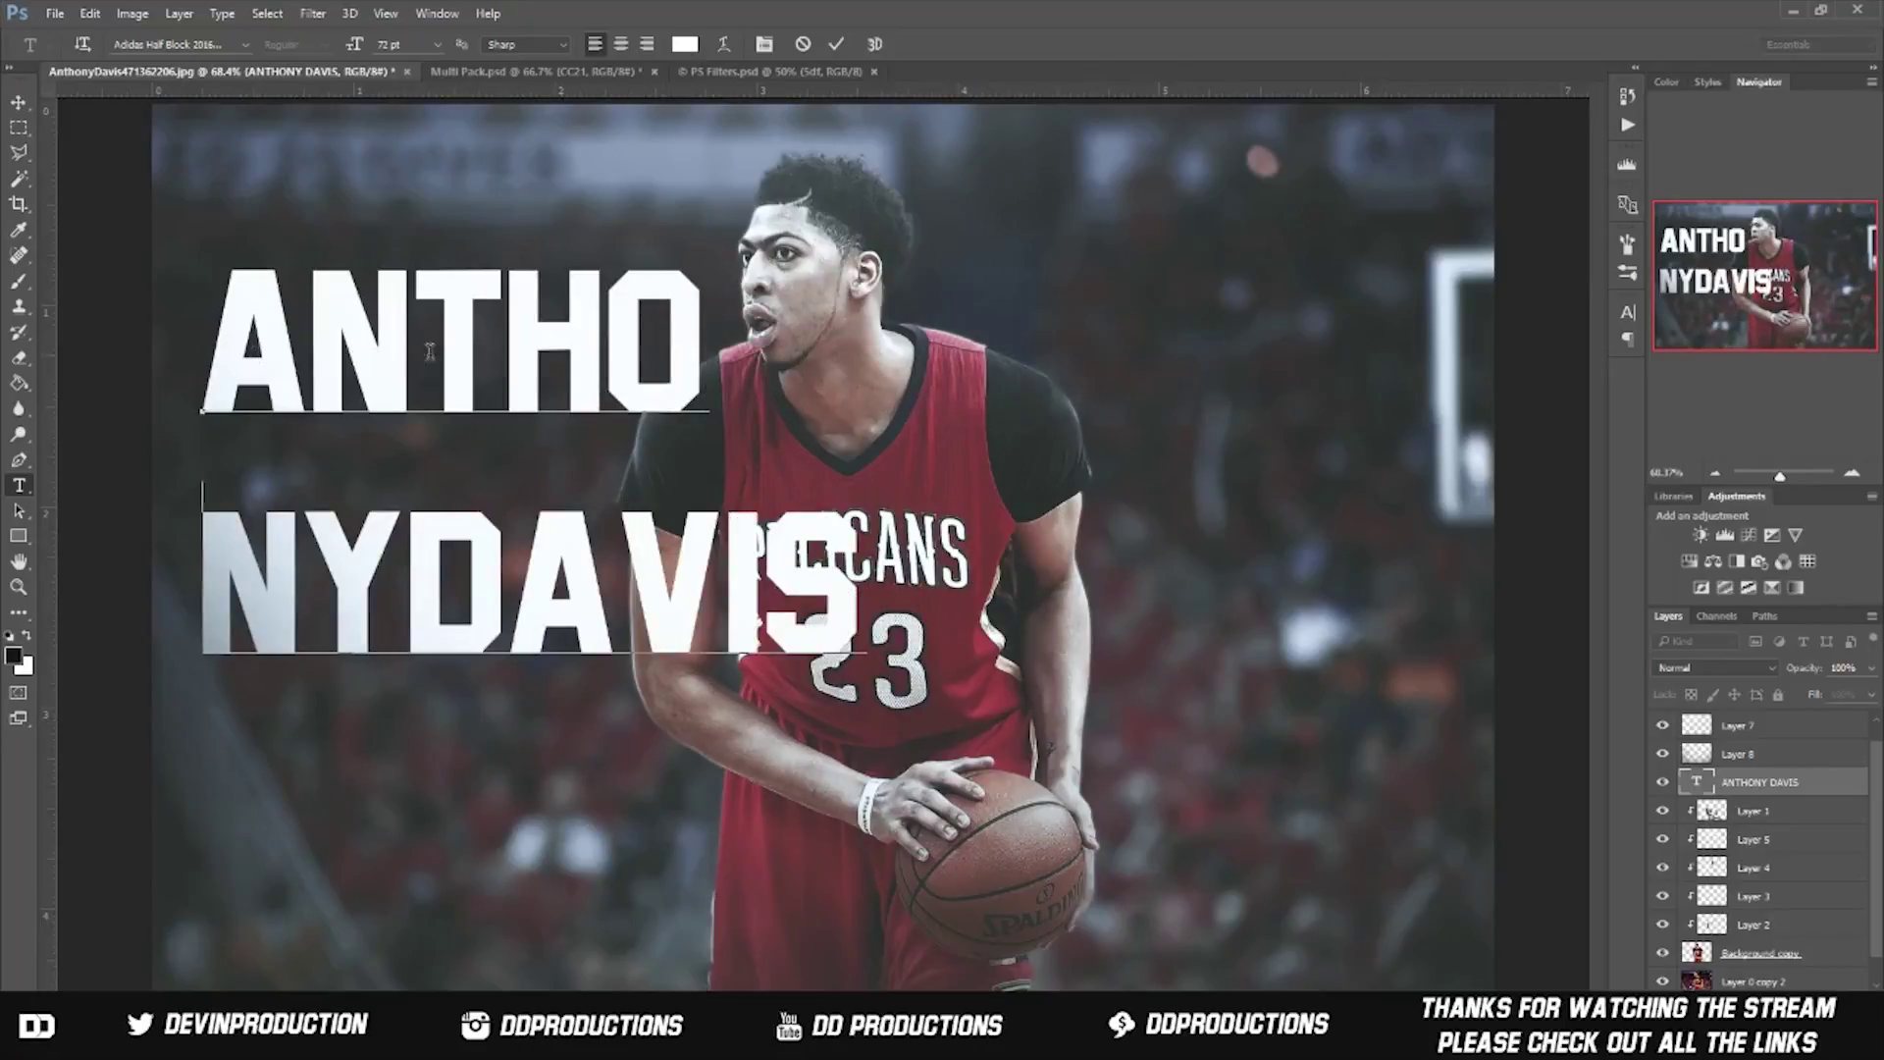
pyautogui.press('BackSpace')
pyautogui.press('Return')
pyautogui.moveTo(430, 351); pyautogui.dragTo(862, 352)
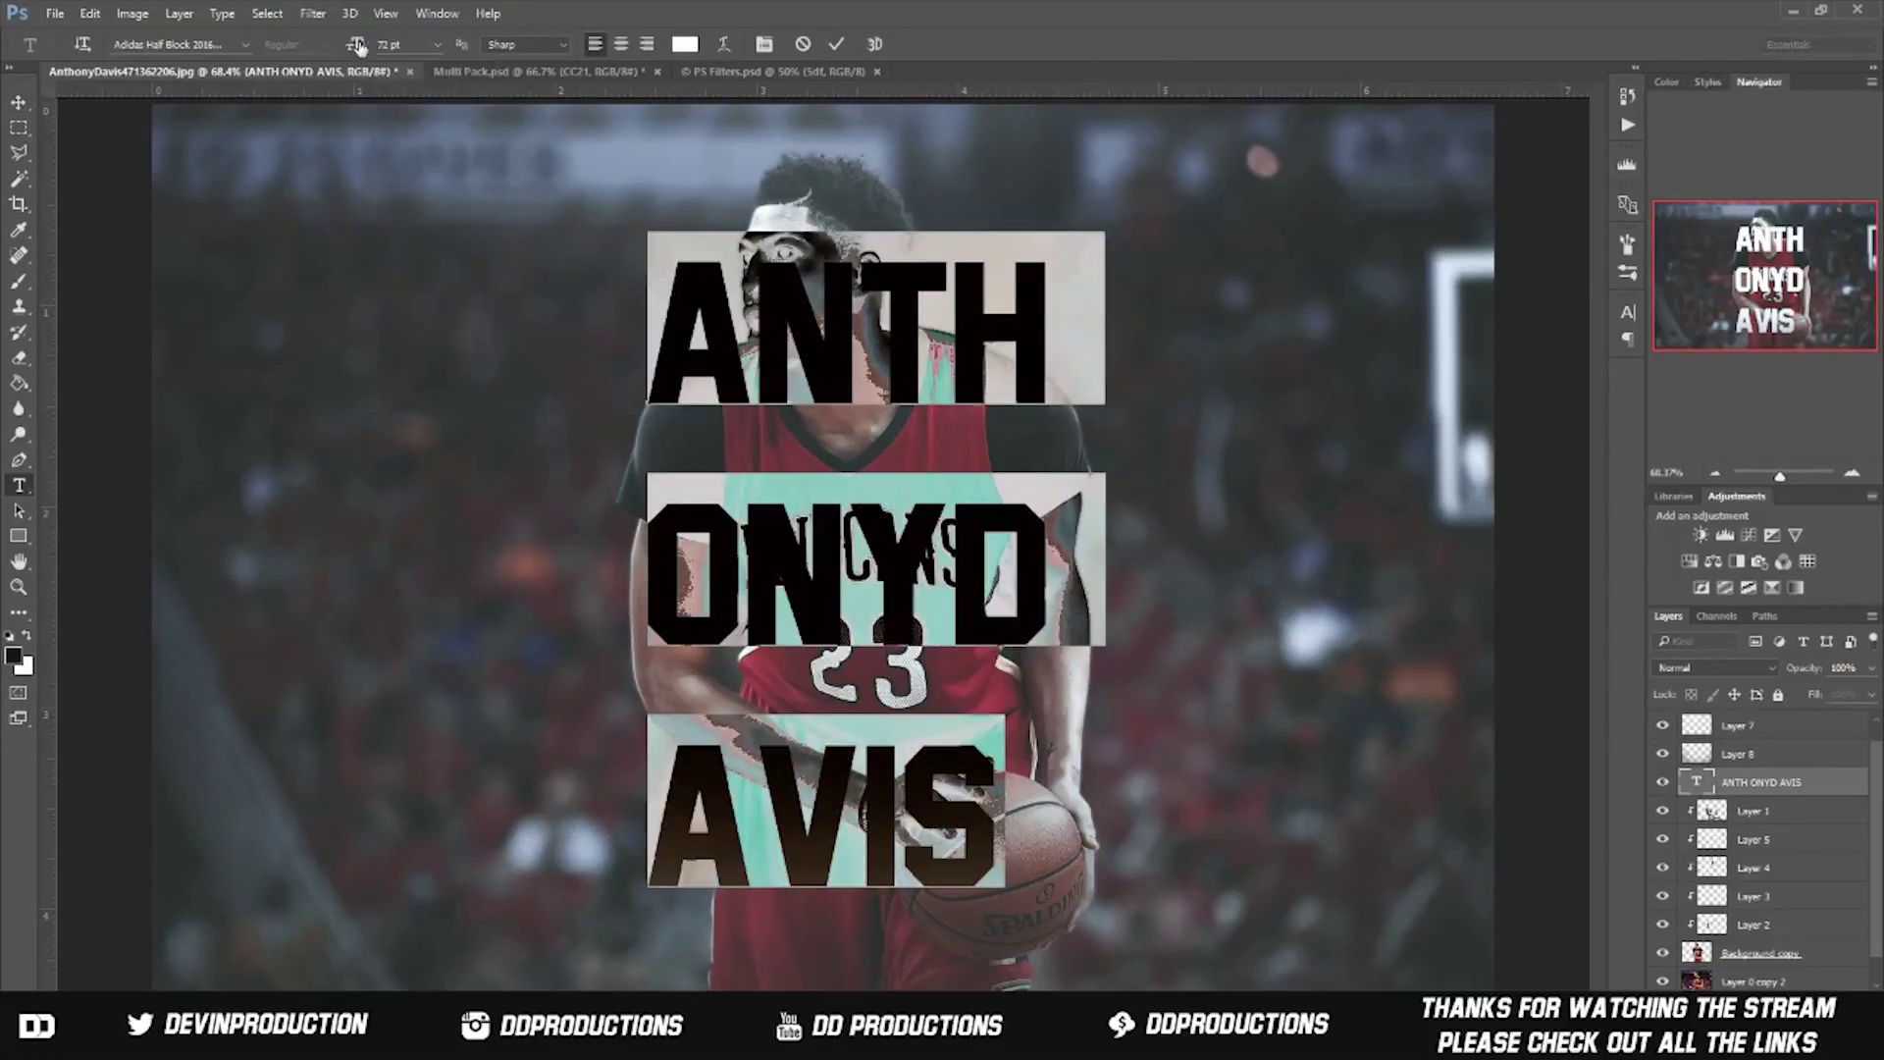
# Step: Commit the three-line title and position it over the player
pyautogui.press('Return')
pyautogui.press('Delete')
pyautogui.hotkey('ctrl', 'Return')
pyautogui.press('v')
pyautogui.moveTo(622, 437); pyautogui.dragTo(636, 448)
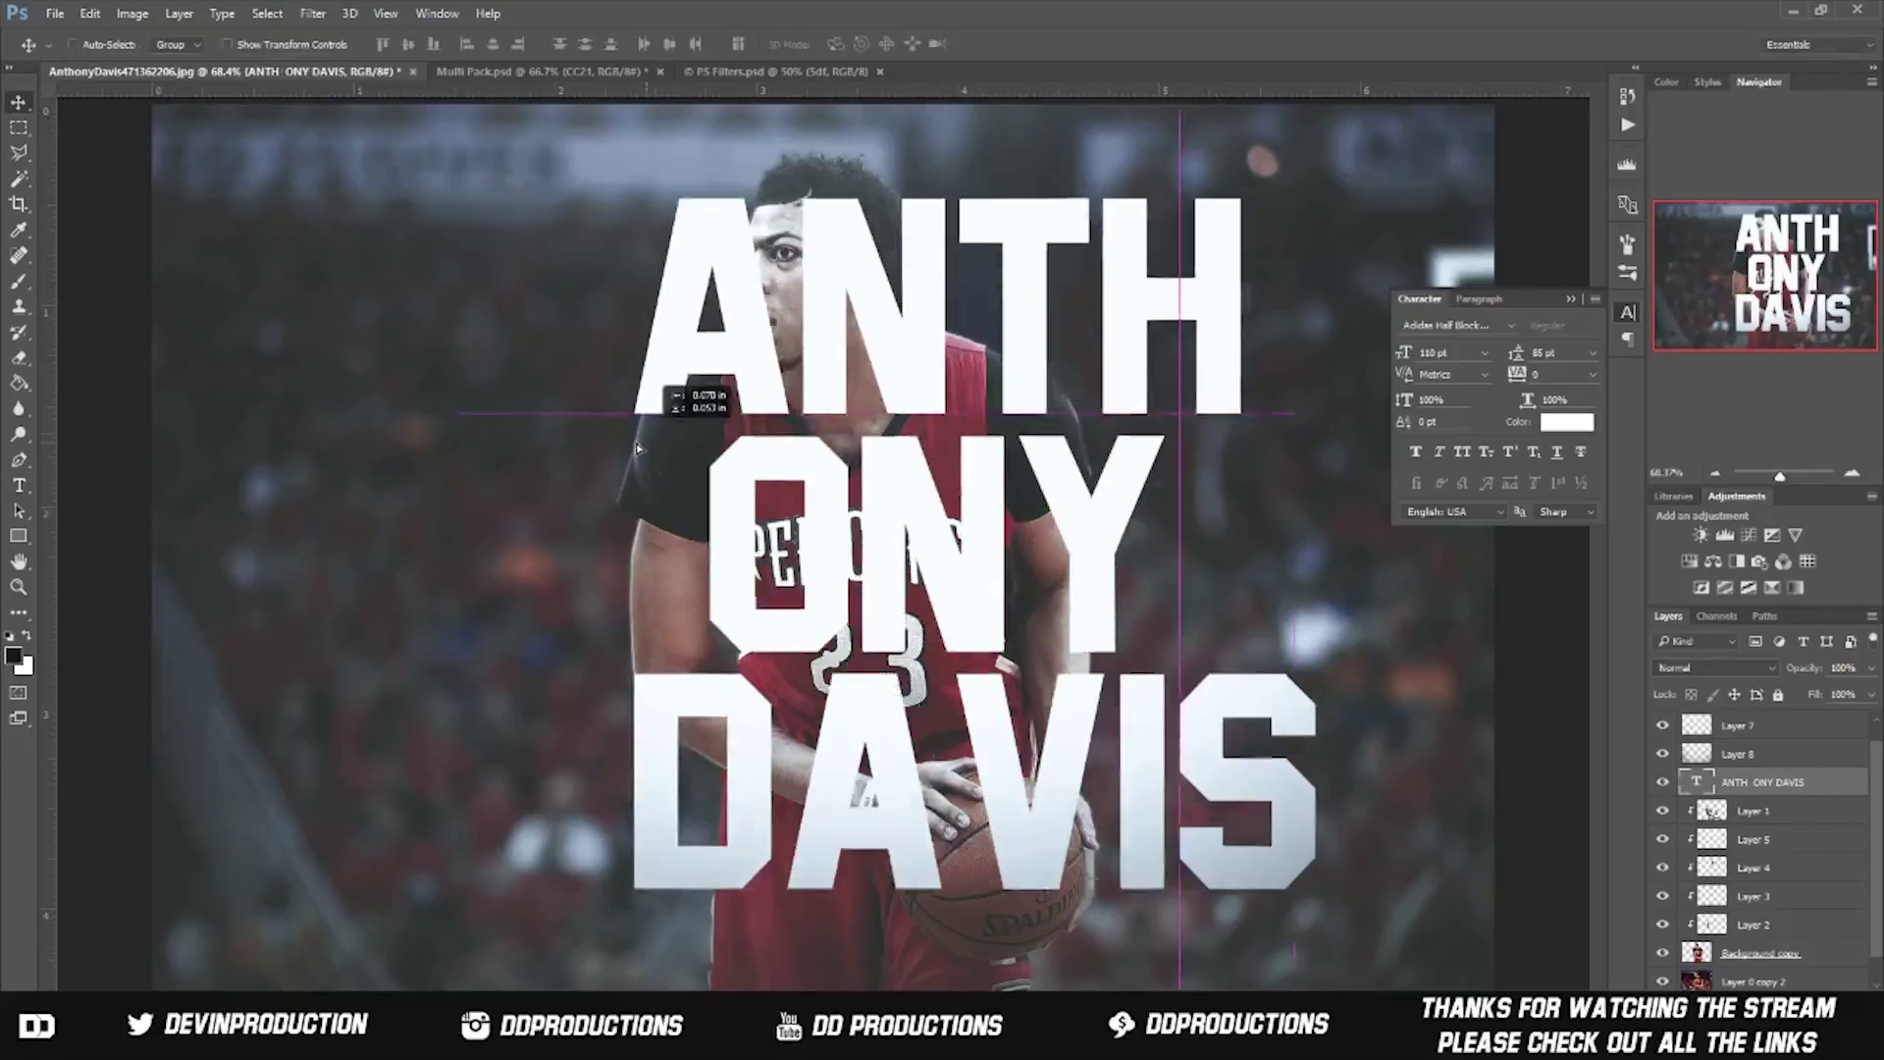
# Step: Recolour the title text to a blue-purple shade in the Color Picker
pyautogui.doubleClick(1695, 782)
pyautogui.click(684, 44)
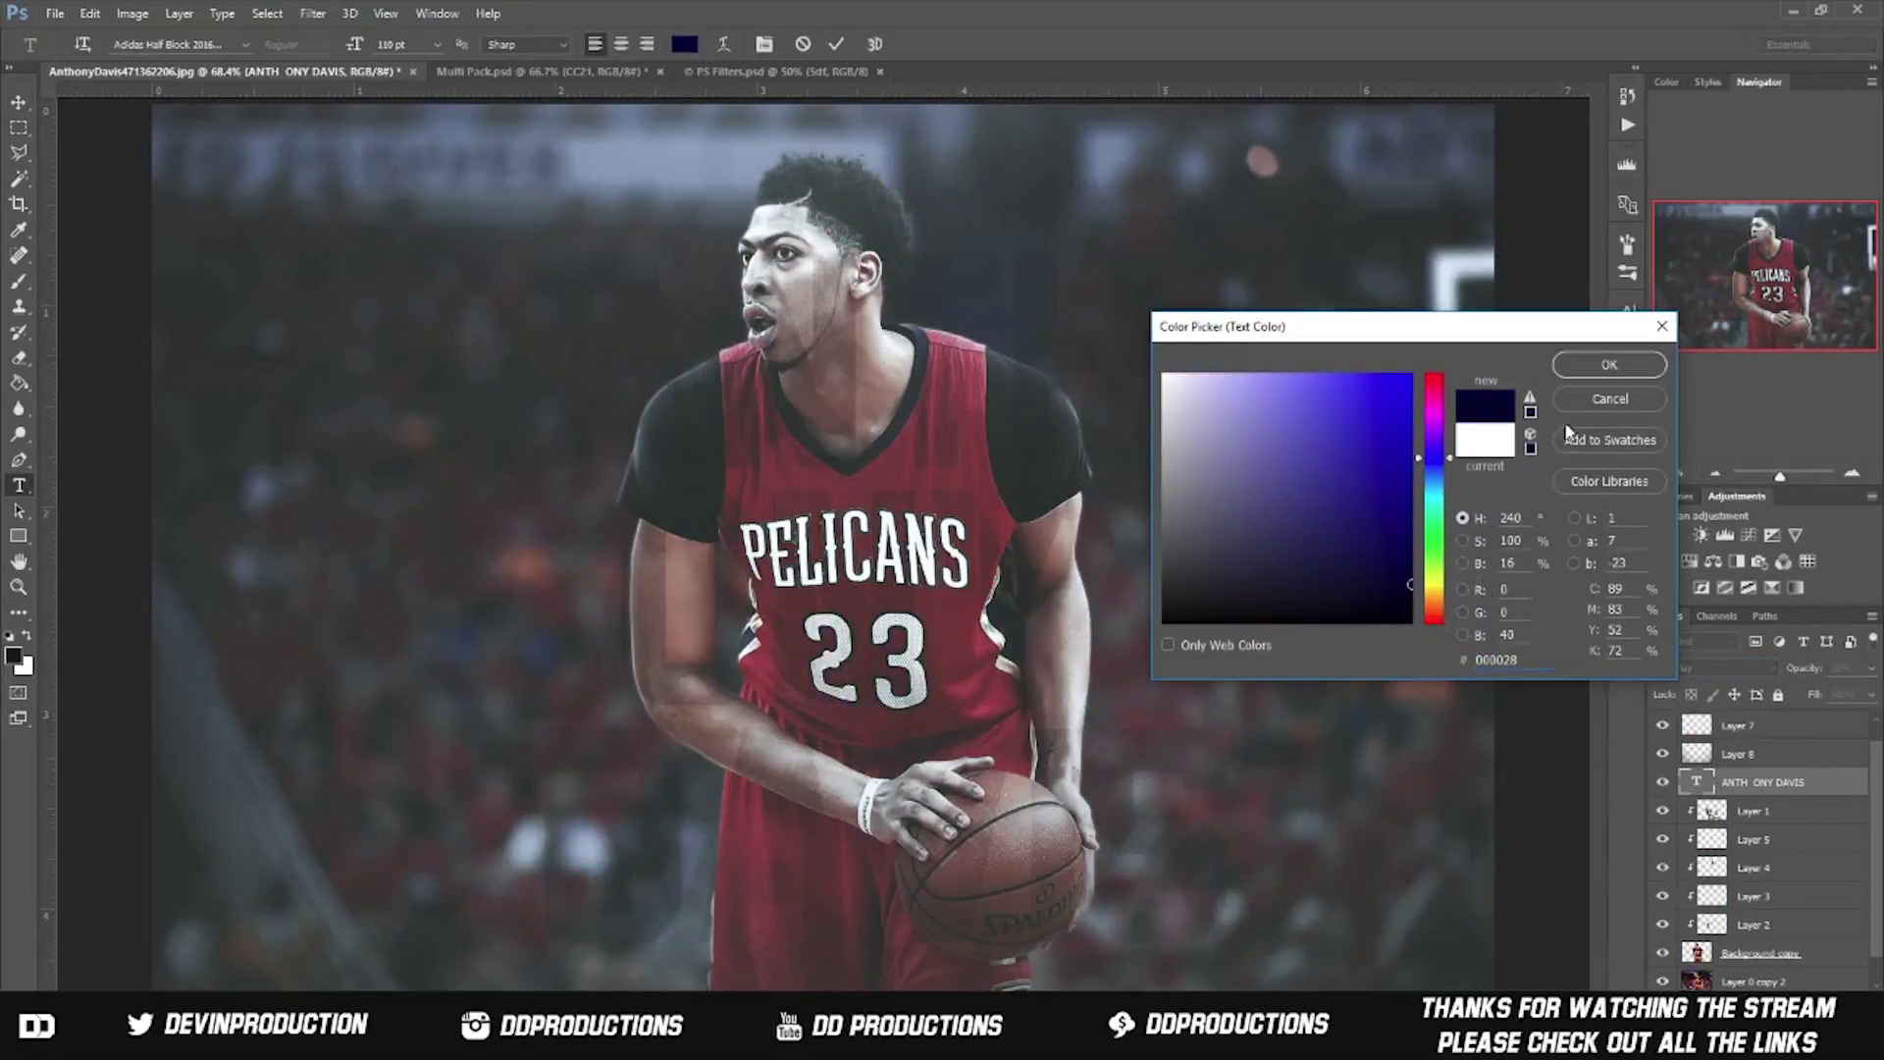
pyautogui.click(1609, 364)
pyautogui.doubleClick(1695, 782)
pyautogui.click(683, 45)
pyautogui.click(1380, 484)
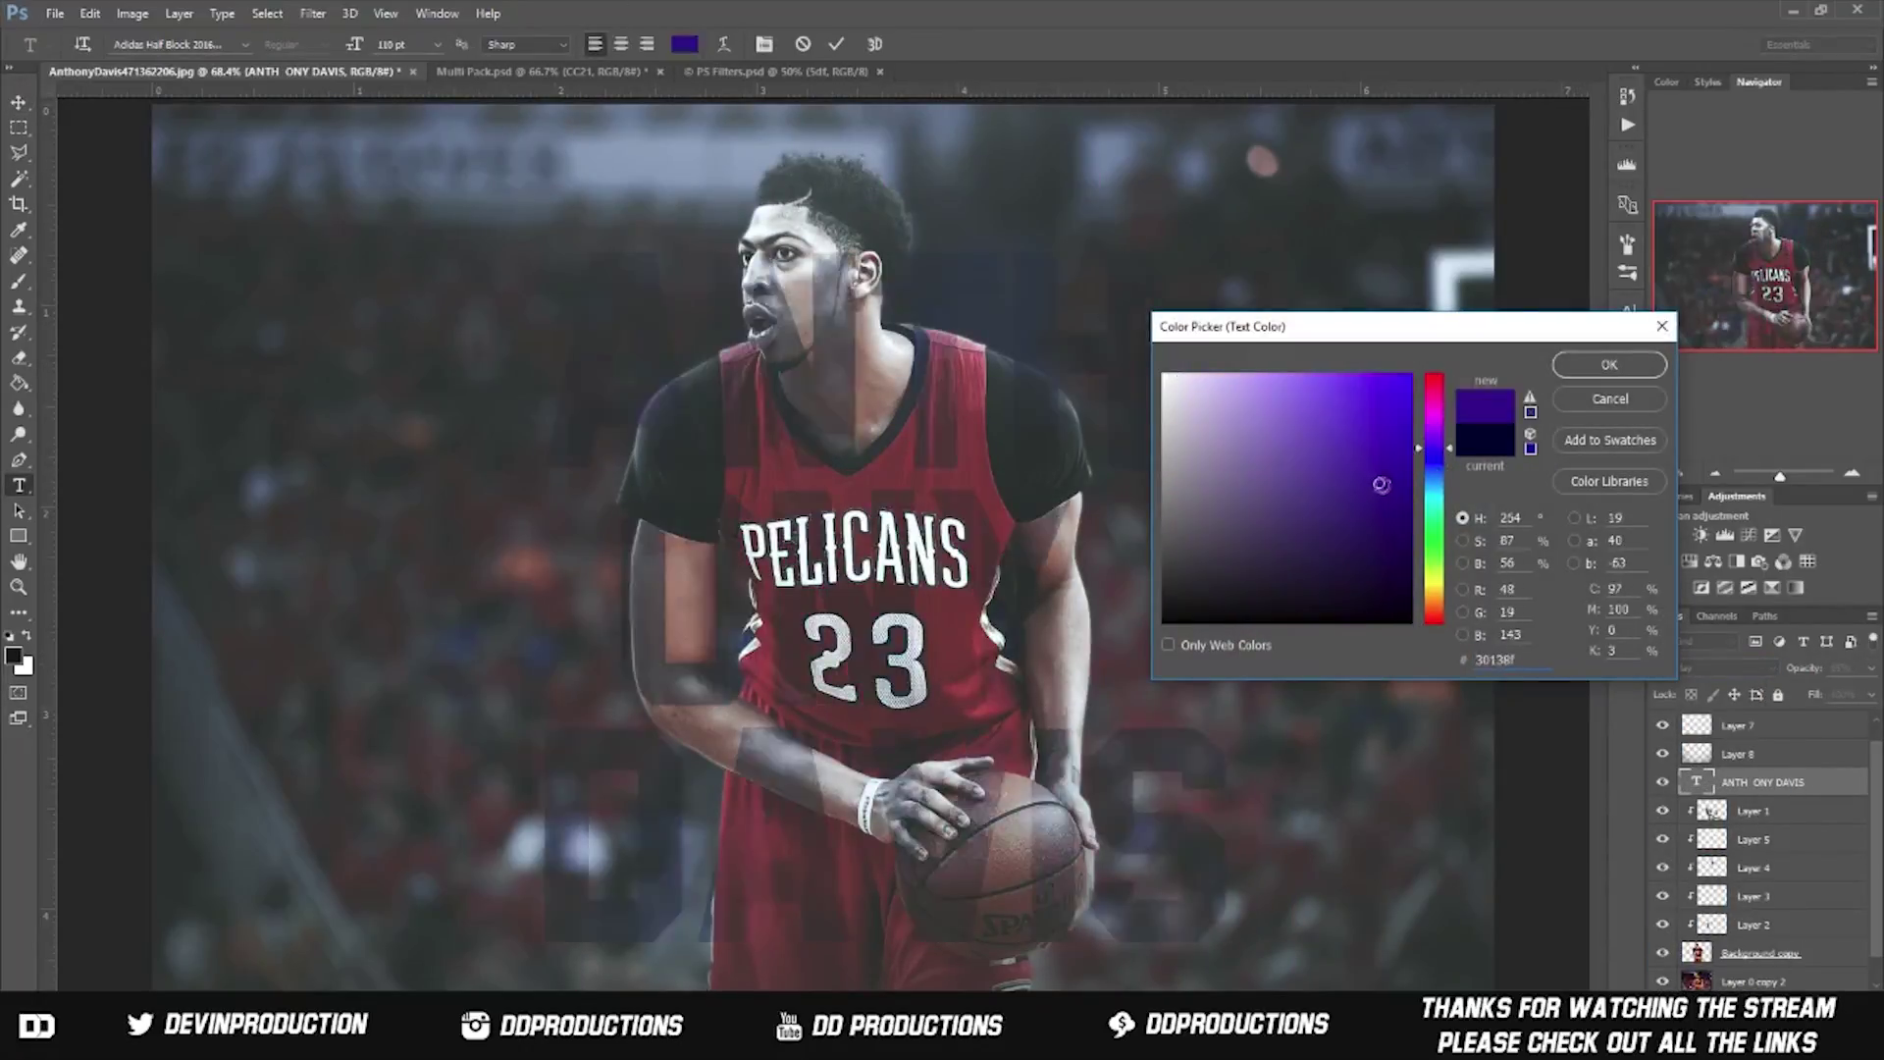
pyautogui.moveTo(1435, 559); pyautogui.dragTo(1423, 451)
pyautogui.click(1609, 364)
# Step: Settle the title colour on a dark navy
pyautogui.press('v')
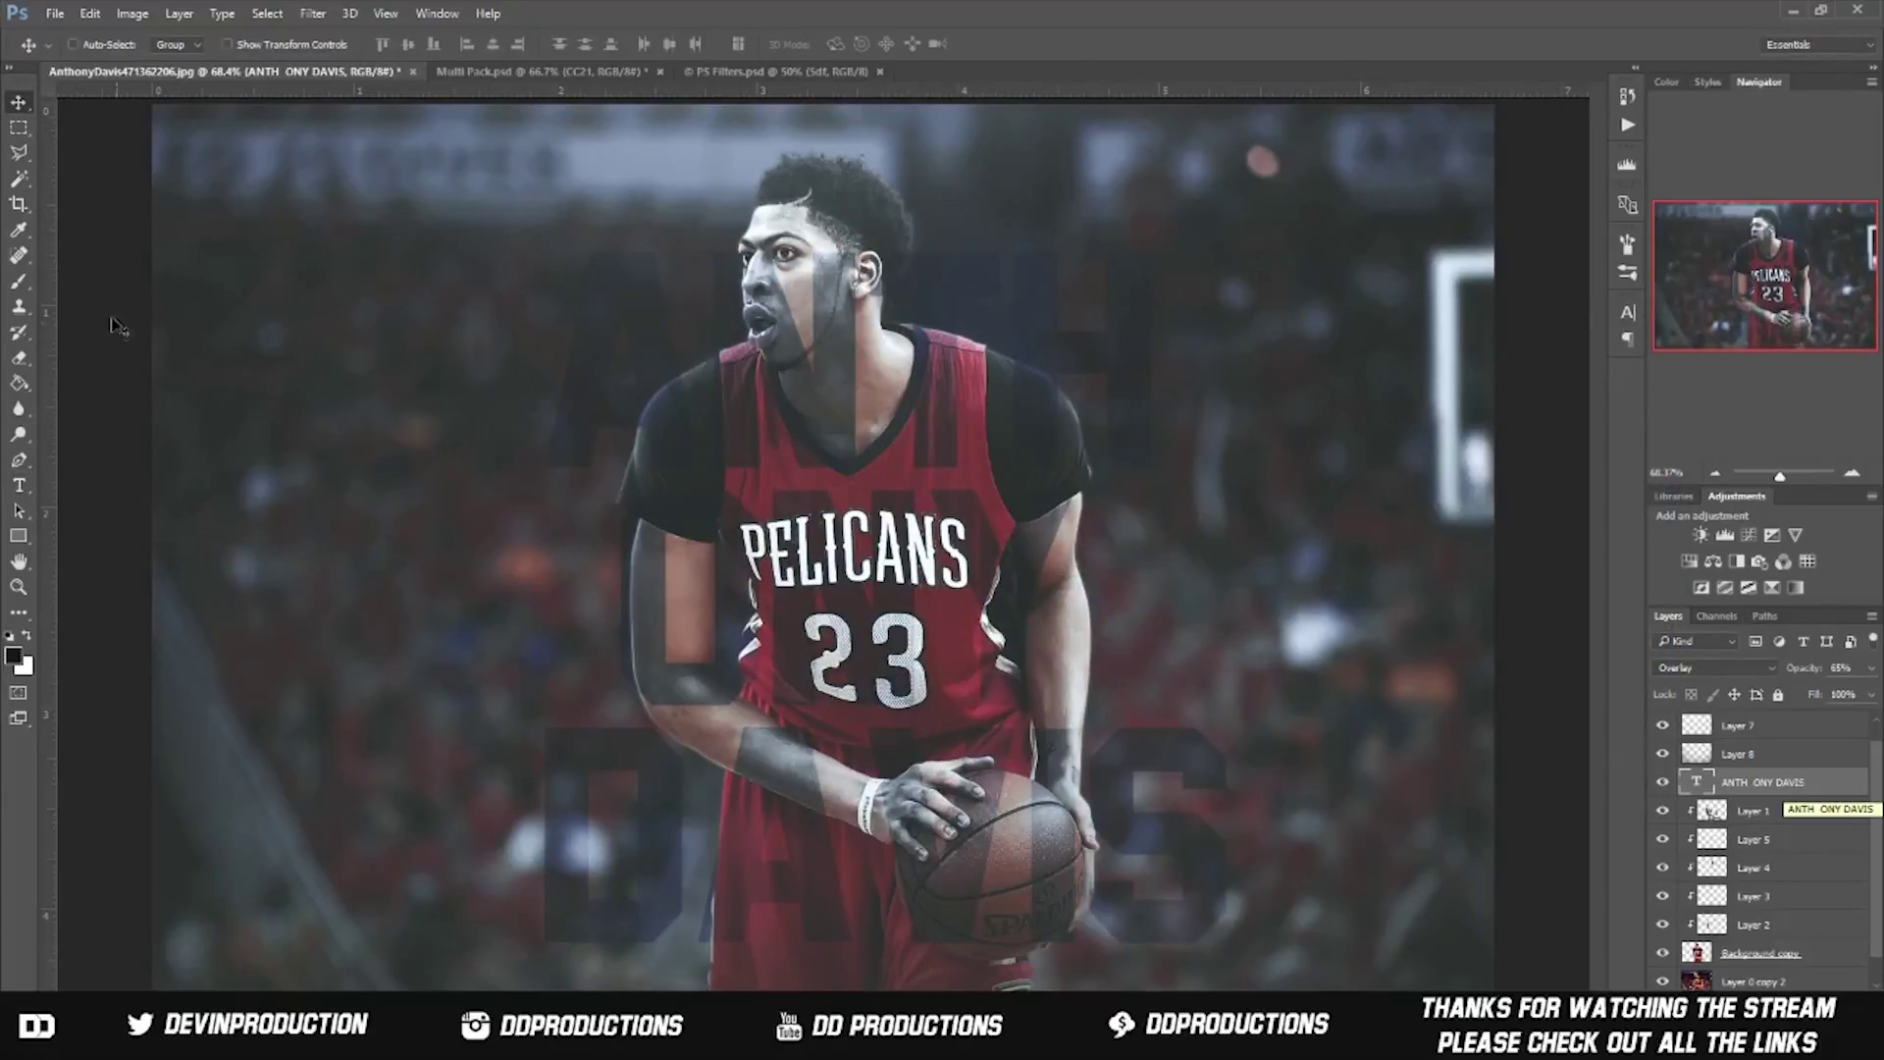
pyautogui.click(1195, 371)
pyautogui.click(1413, 575)
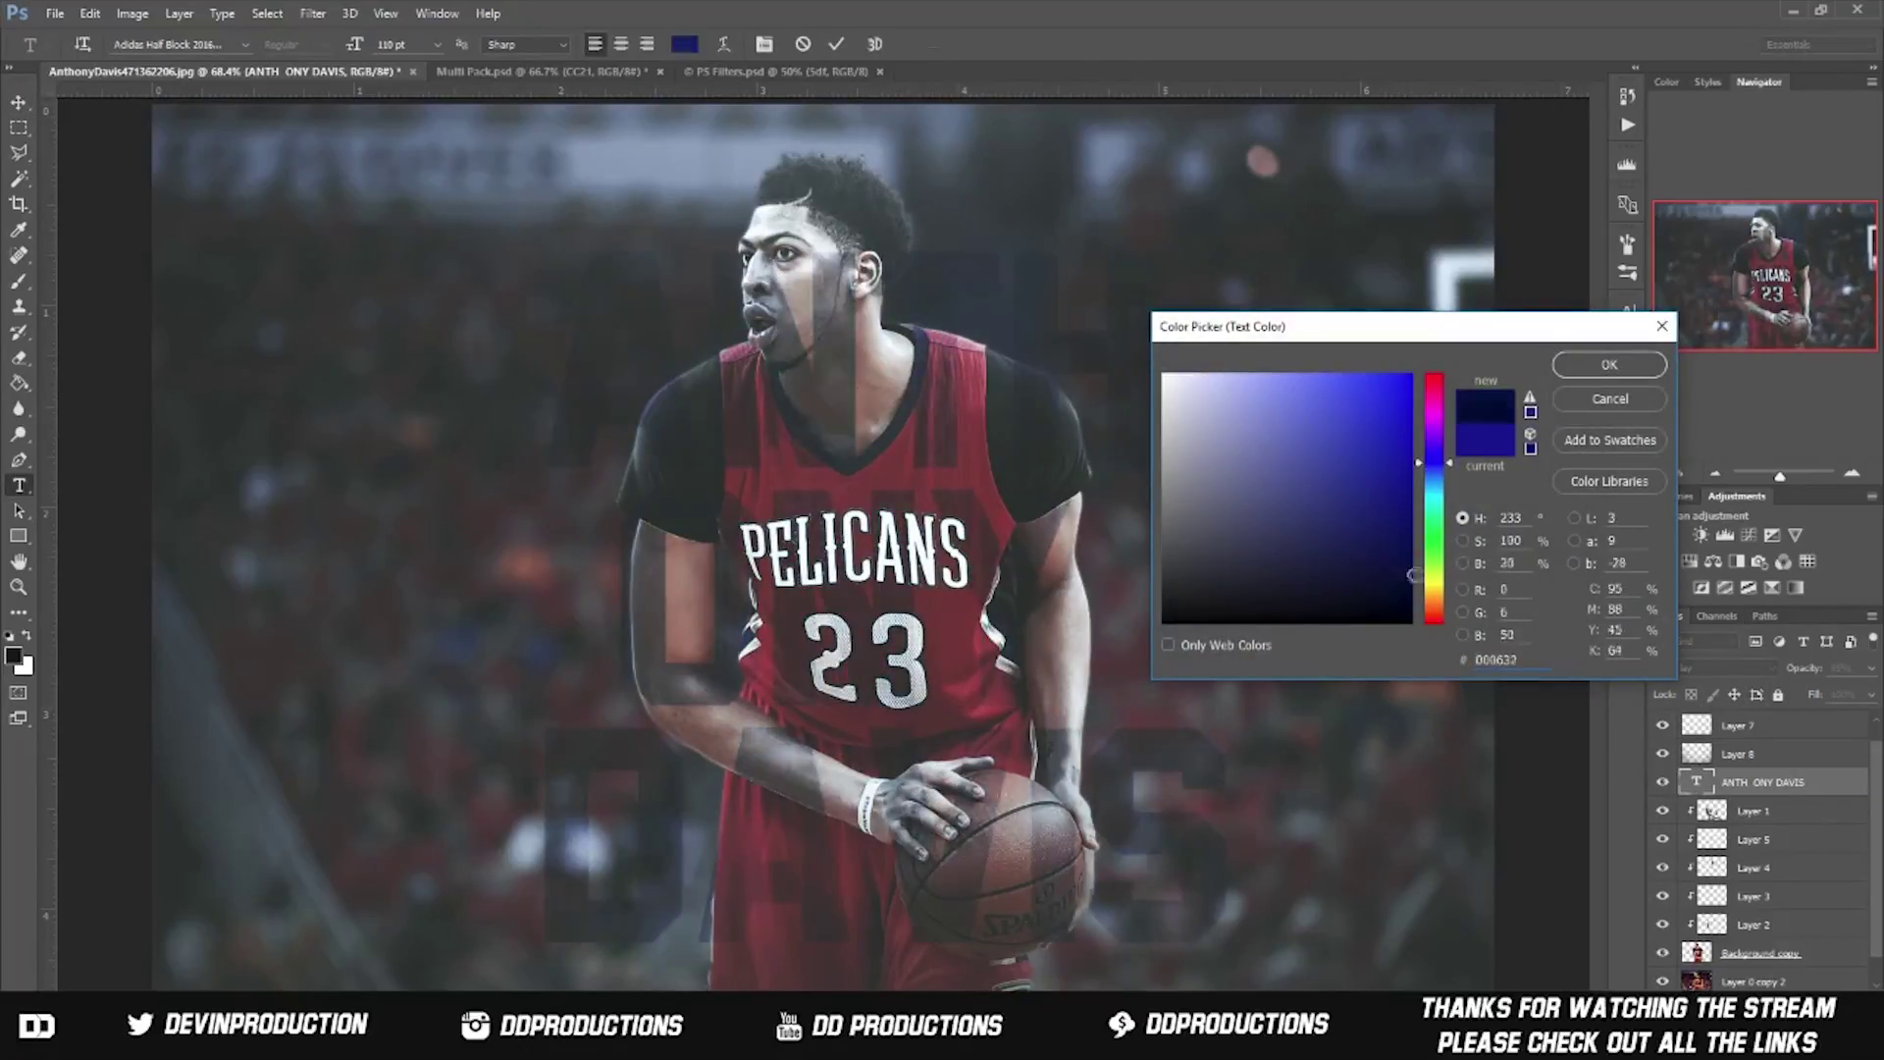
pyautogui.press('Return')
pyautogui.press('v')
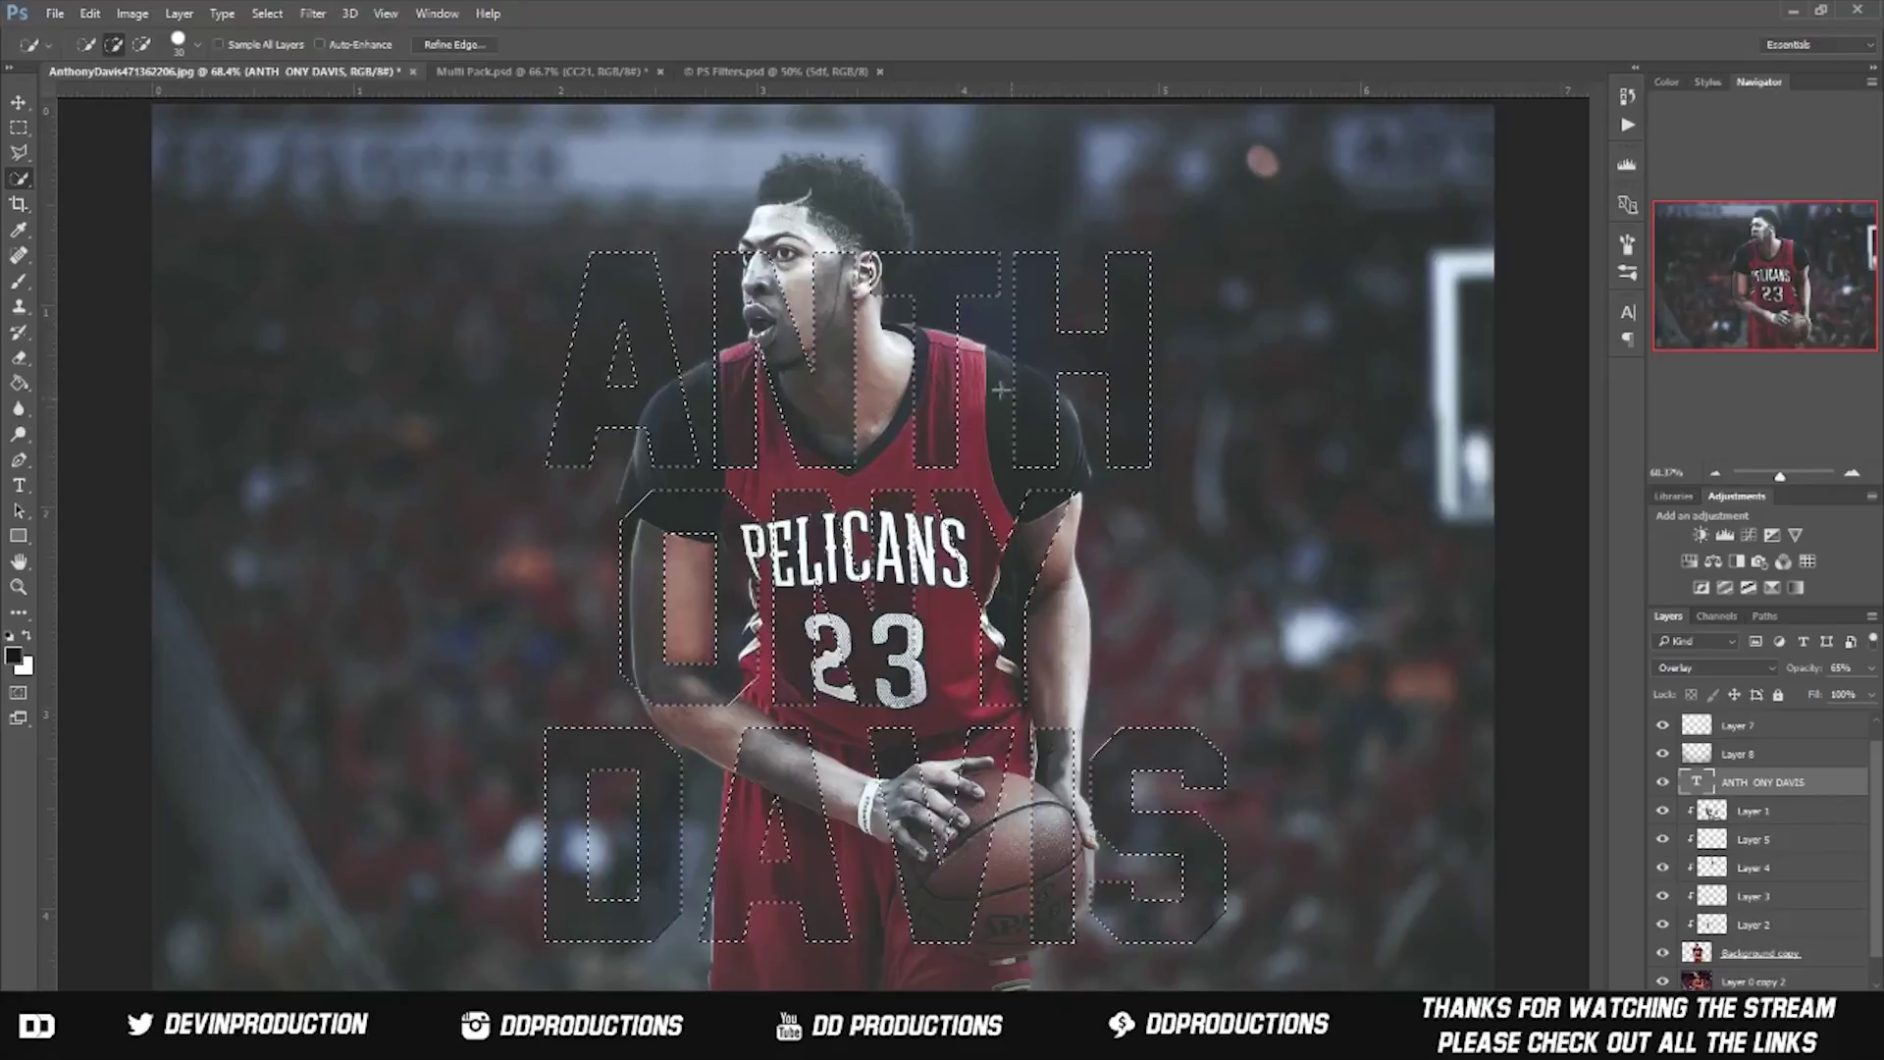
pyautogui.rightClick(344, 232)
# Step: Undo the first white fill, shift the title down and reposition the horizontal guide
pyautogui.click(371, 265)
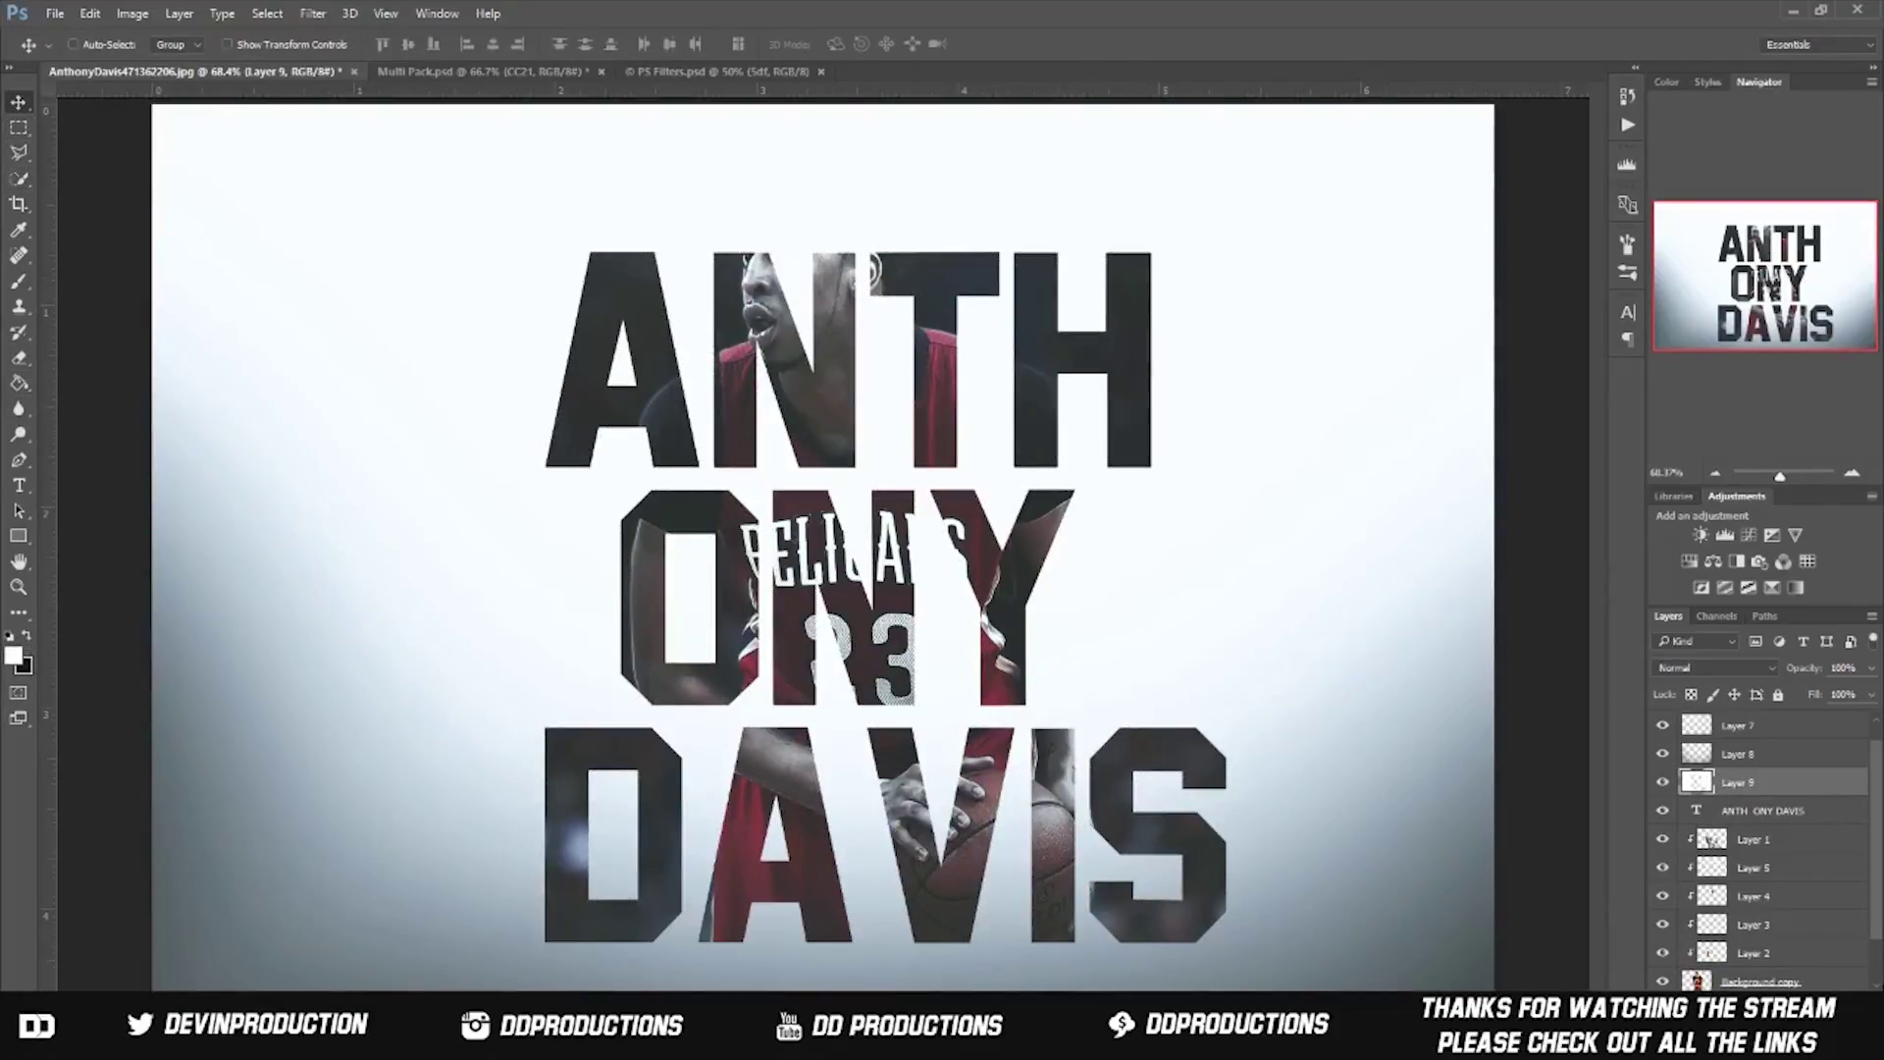
pyautogui.hotkey('ctrl', 'z')
pyautogui.hotkey('ctrl', 'z')
pyautogui.hotkey('ctrl', 'z')
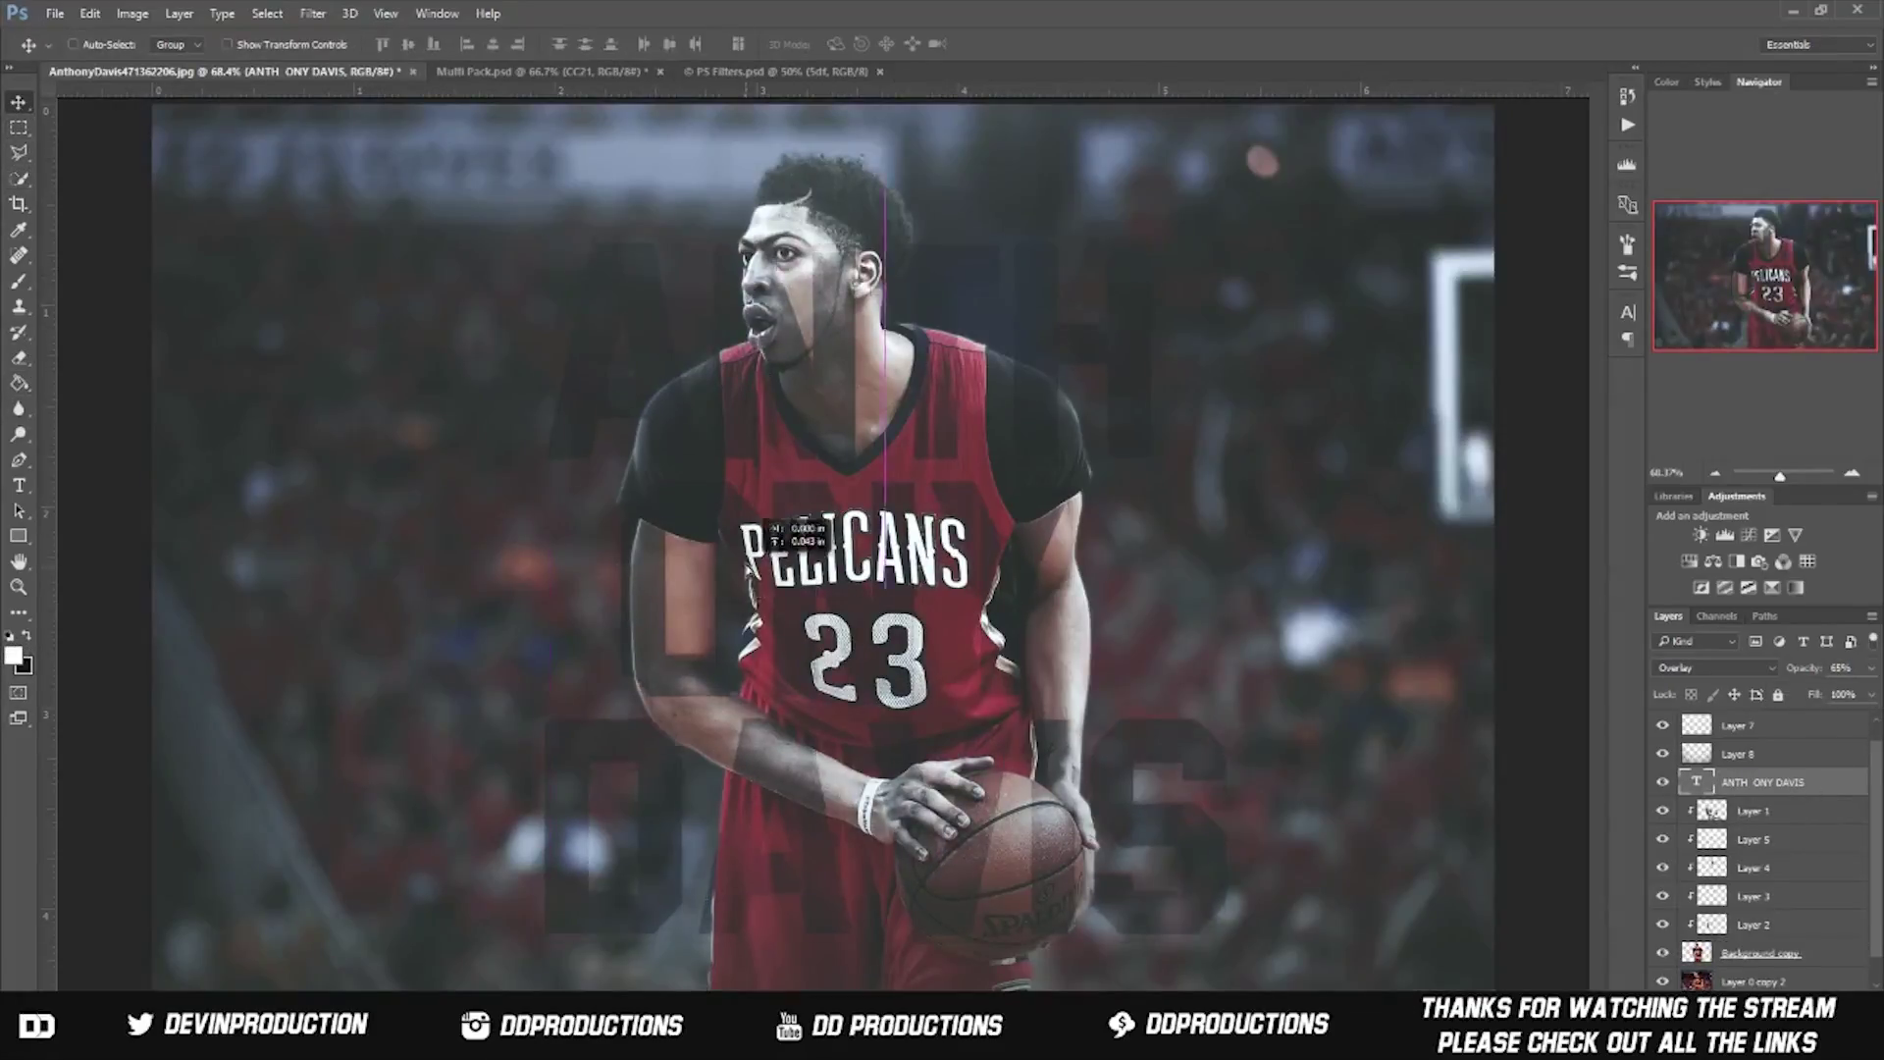
pyautogui.moveTo(747, 580); pyautogui.dragTo(748, 598)
pyautogui.hotkey('ctrl', ',')
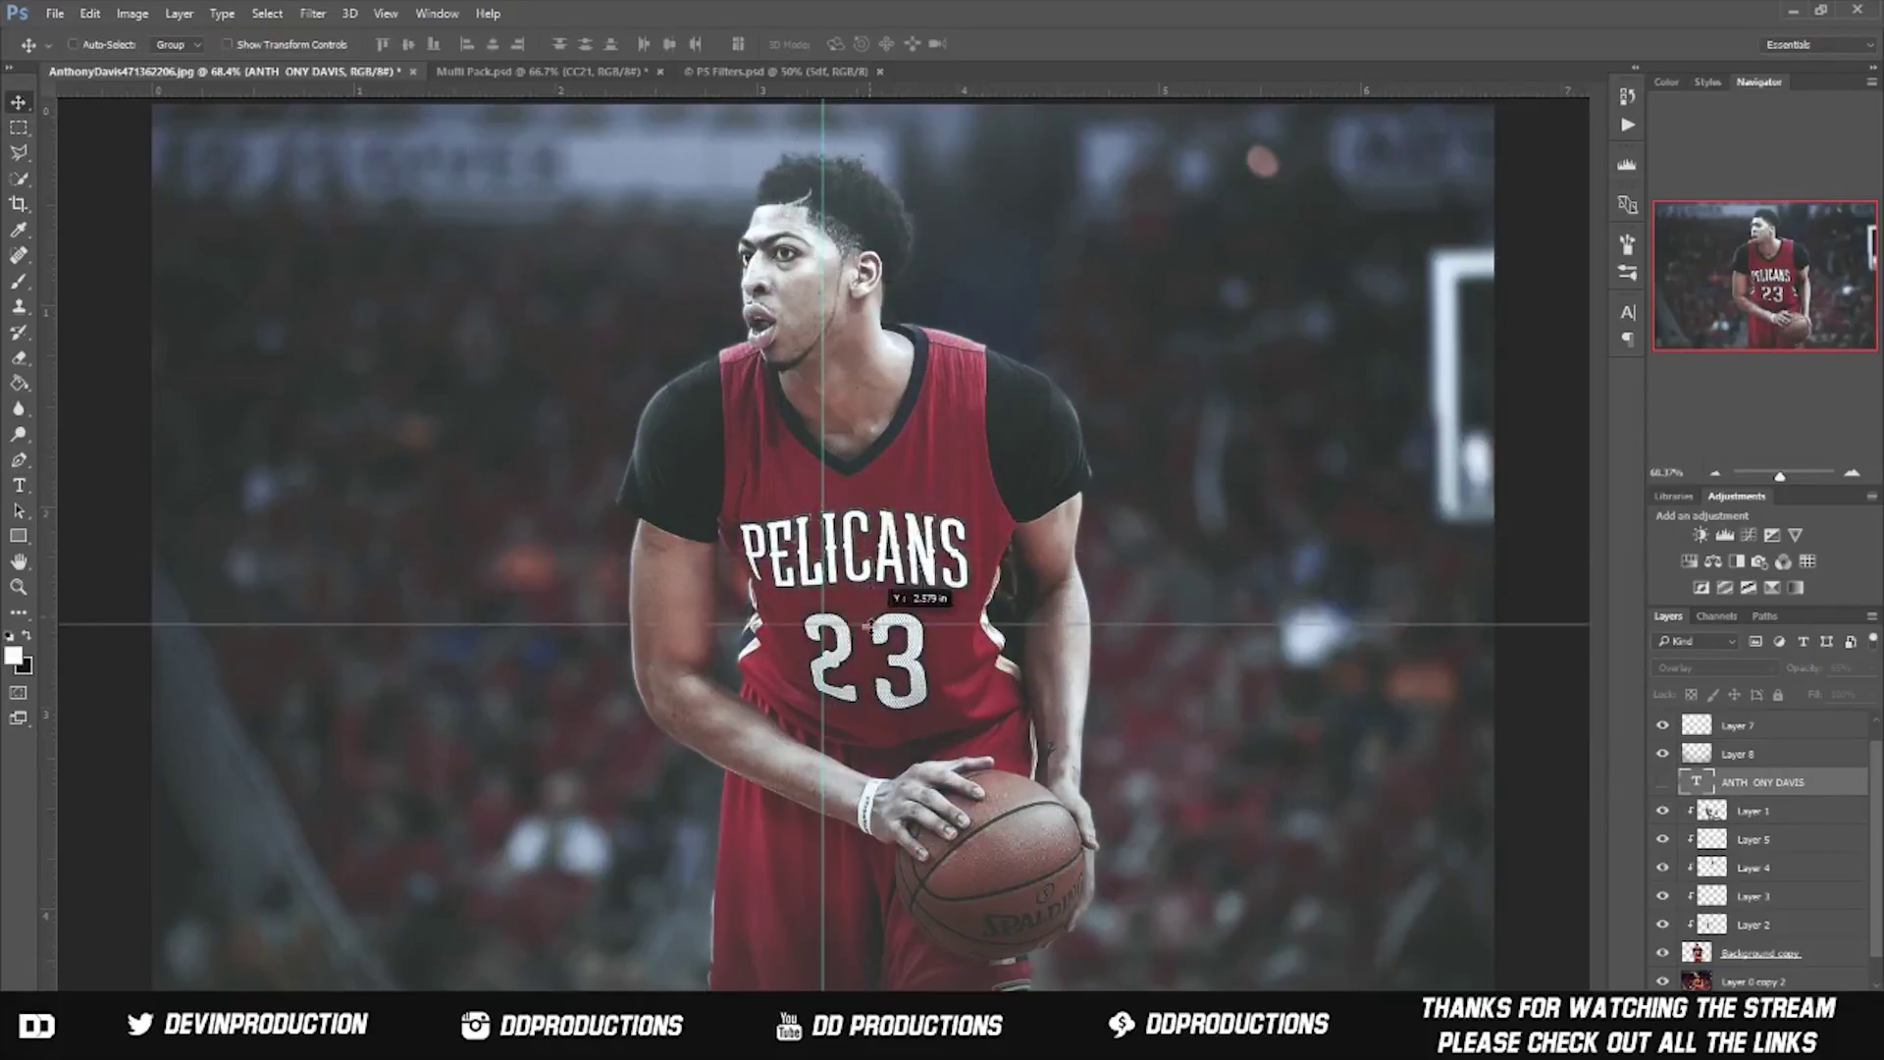
pyautogui.moveTo(868, 624); pyautogui.dragTo(868, 549)
pyautogui.hotkey('ctrl', ',')
# Step: Nudge the title to the right with Free Transform
pyautogui.hotkey('ctrl', 't')
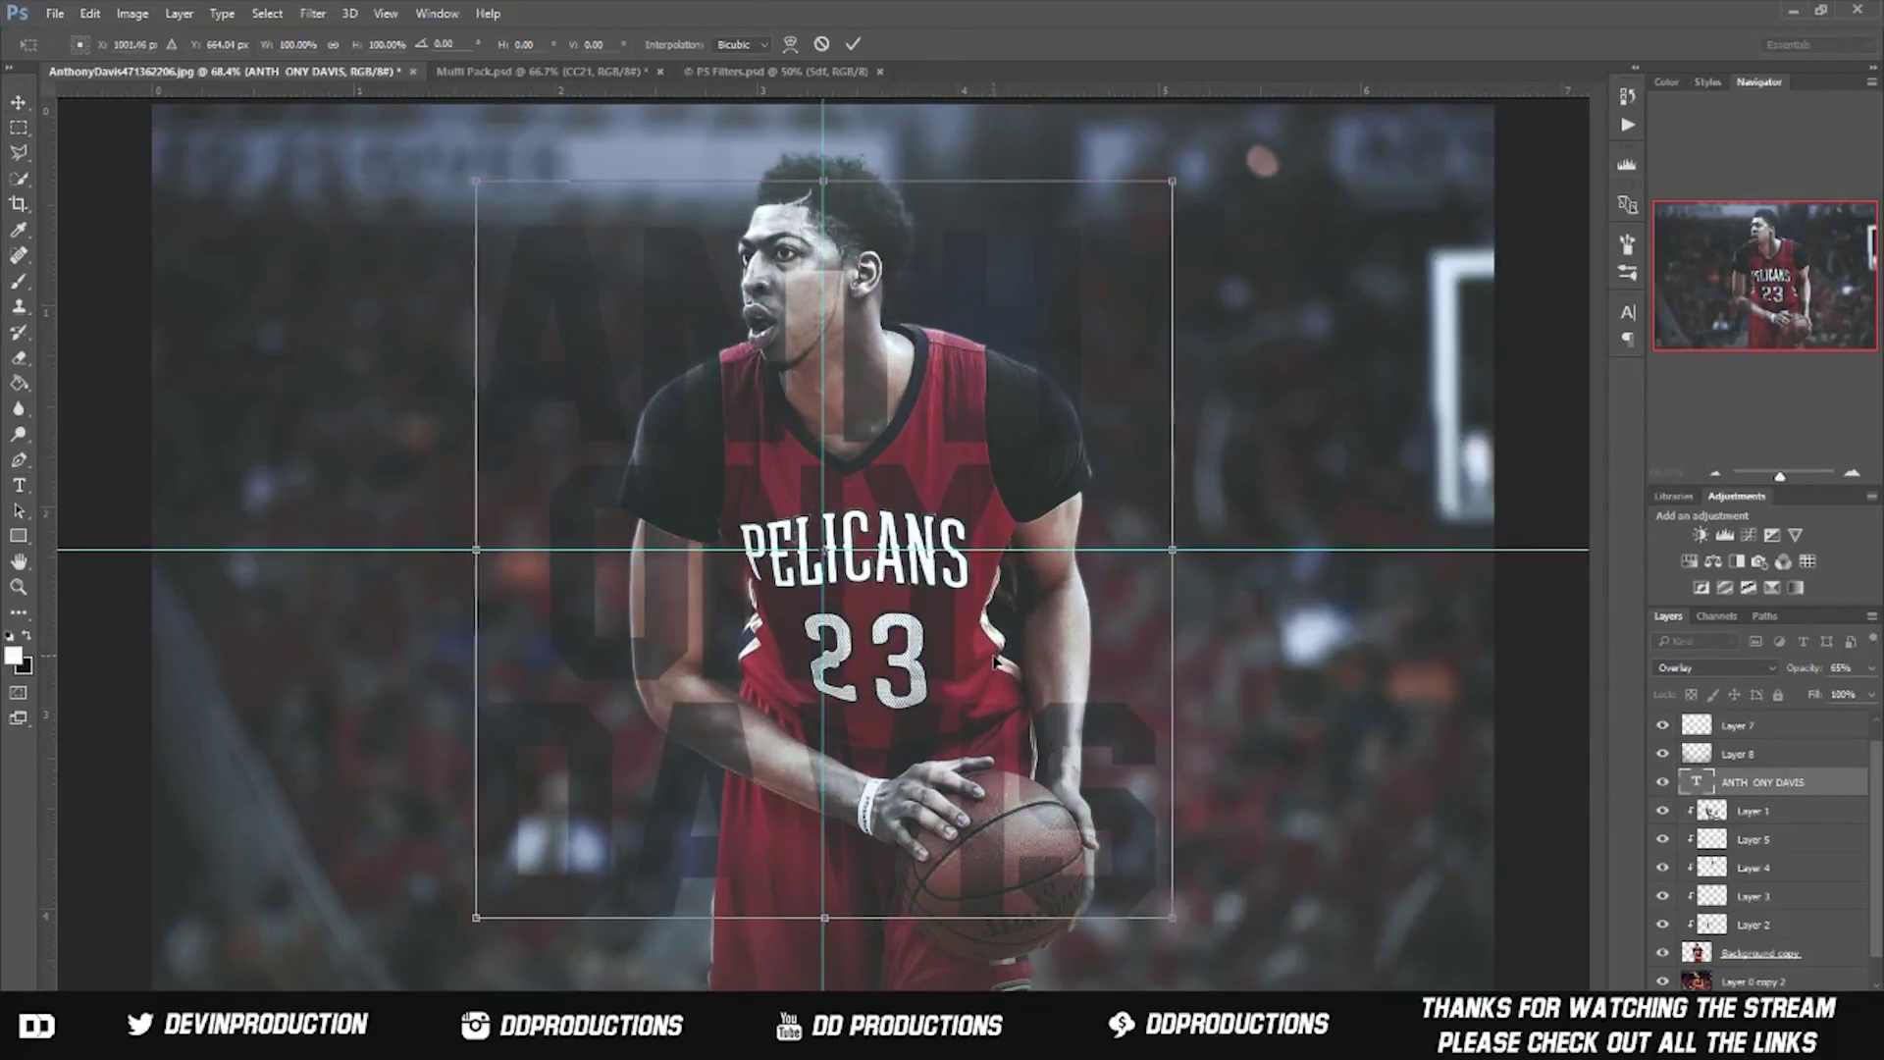
pyautogui.hotkey('shift', 'Right')
pyautogui.hotkey('shift', 'Right')
pyautogui.hotkey('shift', 'Right')
pyautogui.hotkey('shift', 'Right')
pyautogui.hotkey('shift', 'Right')
pyautogui.hotkey('shift', 'Right')
pyautogui.hotkey('shift', 'Right')
pyautogui.hotkey('shift', 'Right')
pyautogui.hotkey('shift', 'Right')
pyautogui.press('Return')
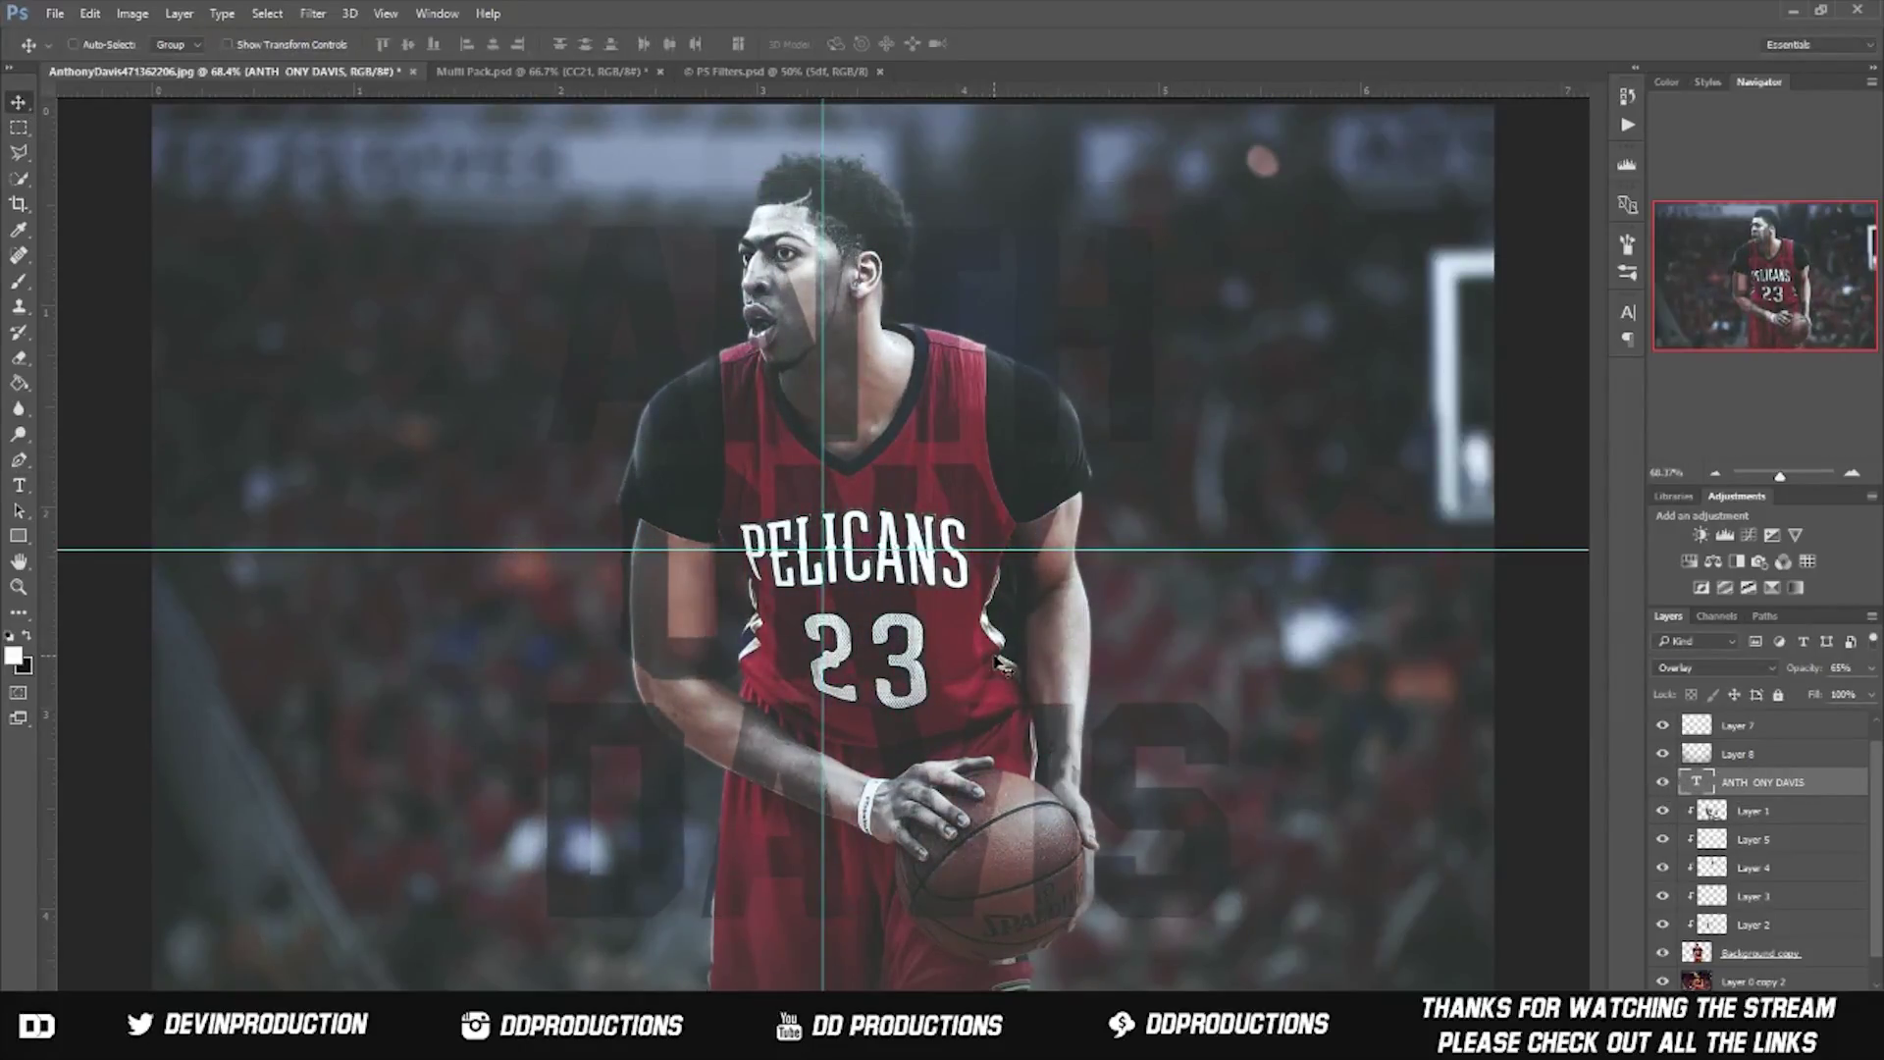
pyautogui.hotkey('shift', 'Right')
# Step: Fill a new layer around the inverted letter selection with white
pyautogui.hotkey('ctrl', 'shift', 'alt', 'n')
pyautogui.hotkey('ctrl', 'shift', 'i')
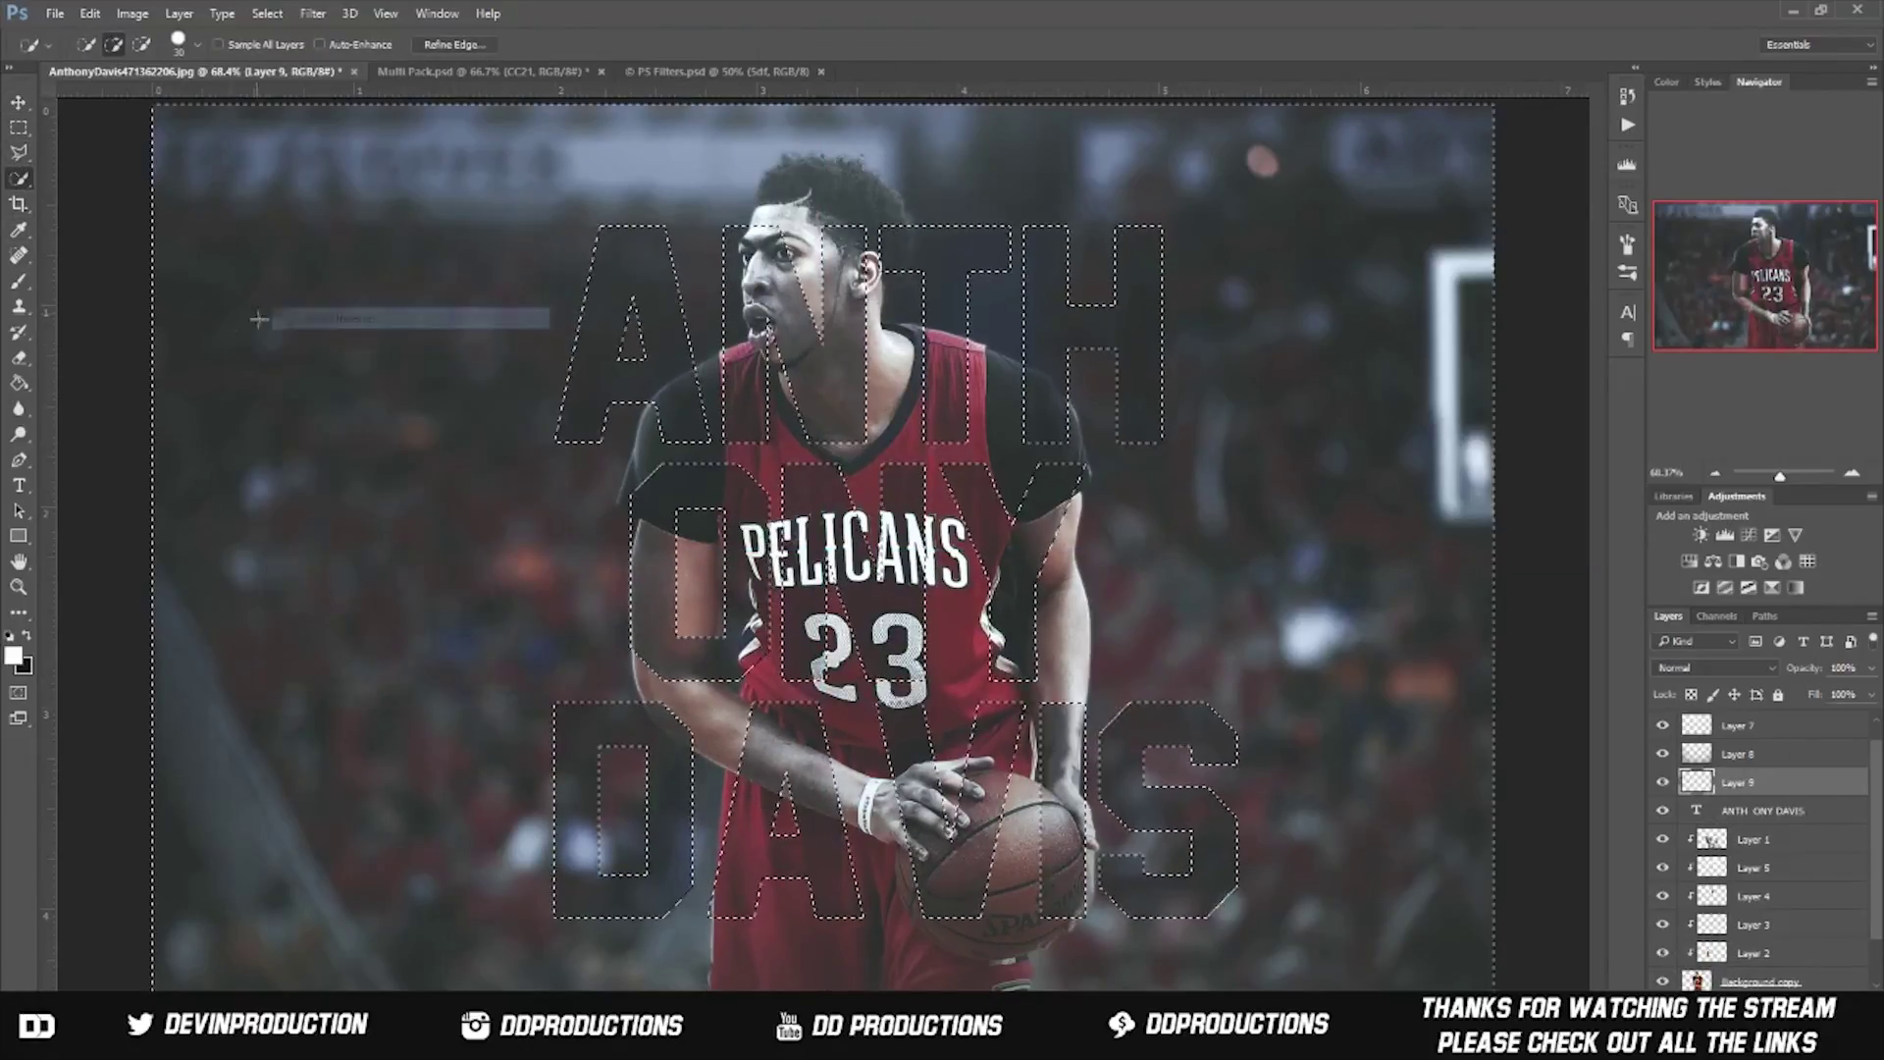
pyautogui.hotkey('alt', 'BackSpace')
pyautogui.click(20, 129)
pyautogui.write('NEW ORLEANS PELICANS')
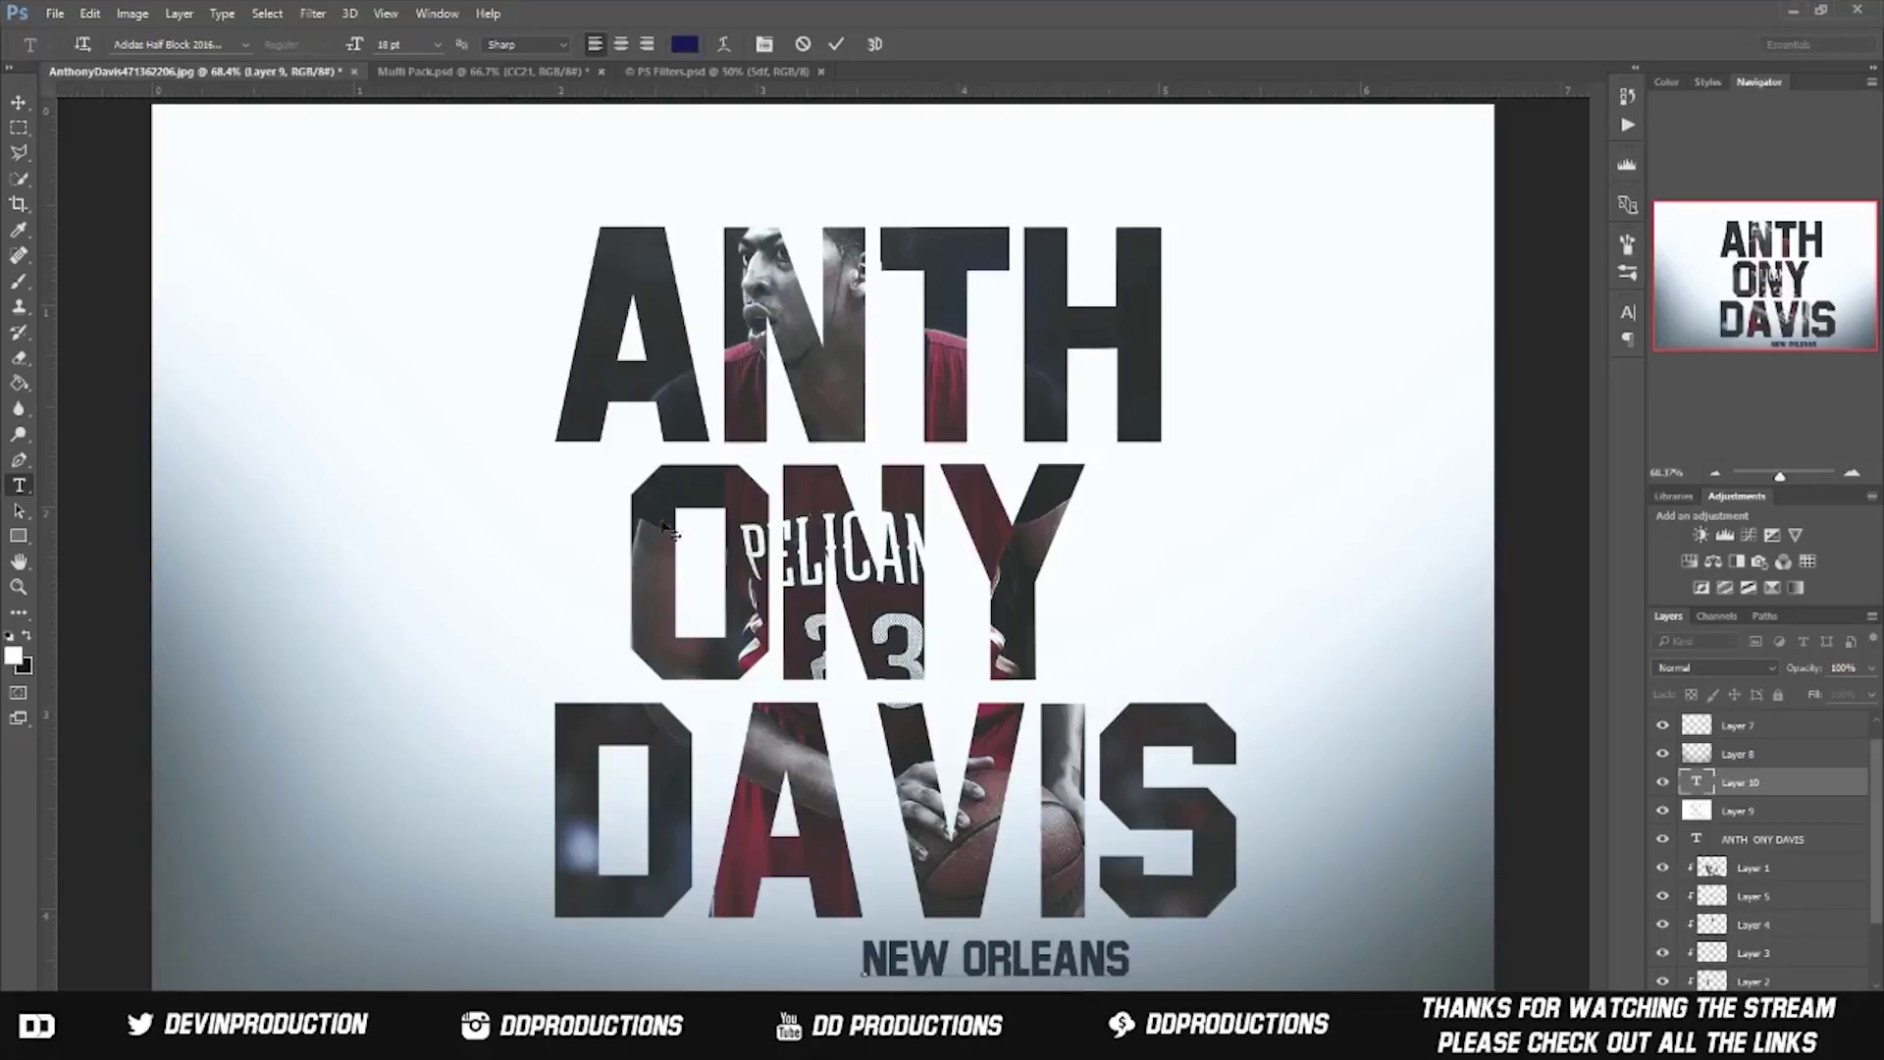
# Step: Move the NEW ORLEANS PELICANS subtitle under the title
pyautogui.hotkey('ctrl', 'Return')
pyautogui.press('v')
pyautogui.moveTo(1130, 946); pyautogui.dragTo(994, 967)
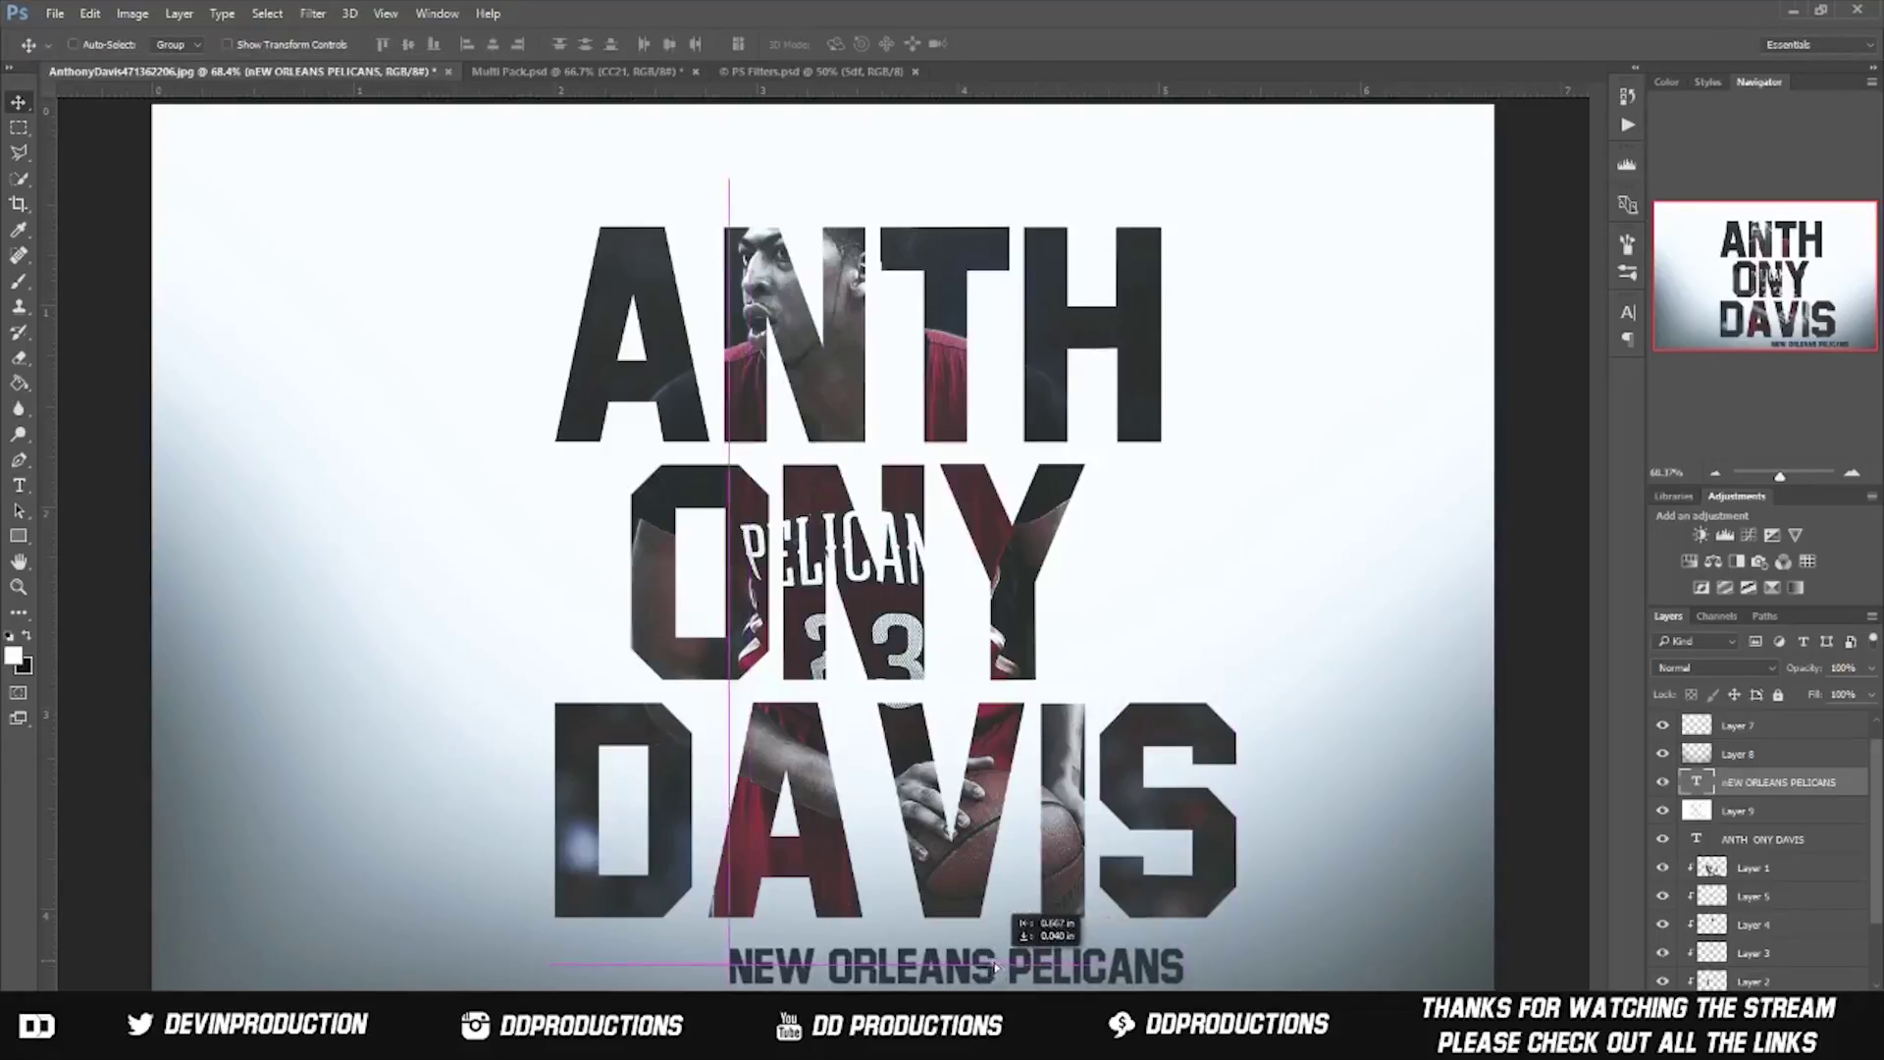
# Step: Select the title and white knockout layers, trial moving them up, then undo
pyautogui.click(1766, 839)
pyautogui.click(1662, 838)
pyautogui.keyDown('shift'); pyautogui.click(1783, 812); pyautogui.keyUp('shift')
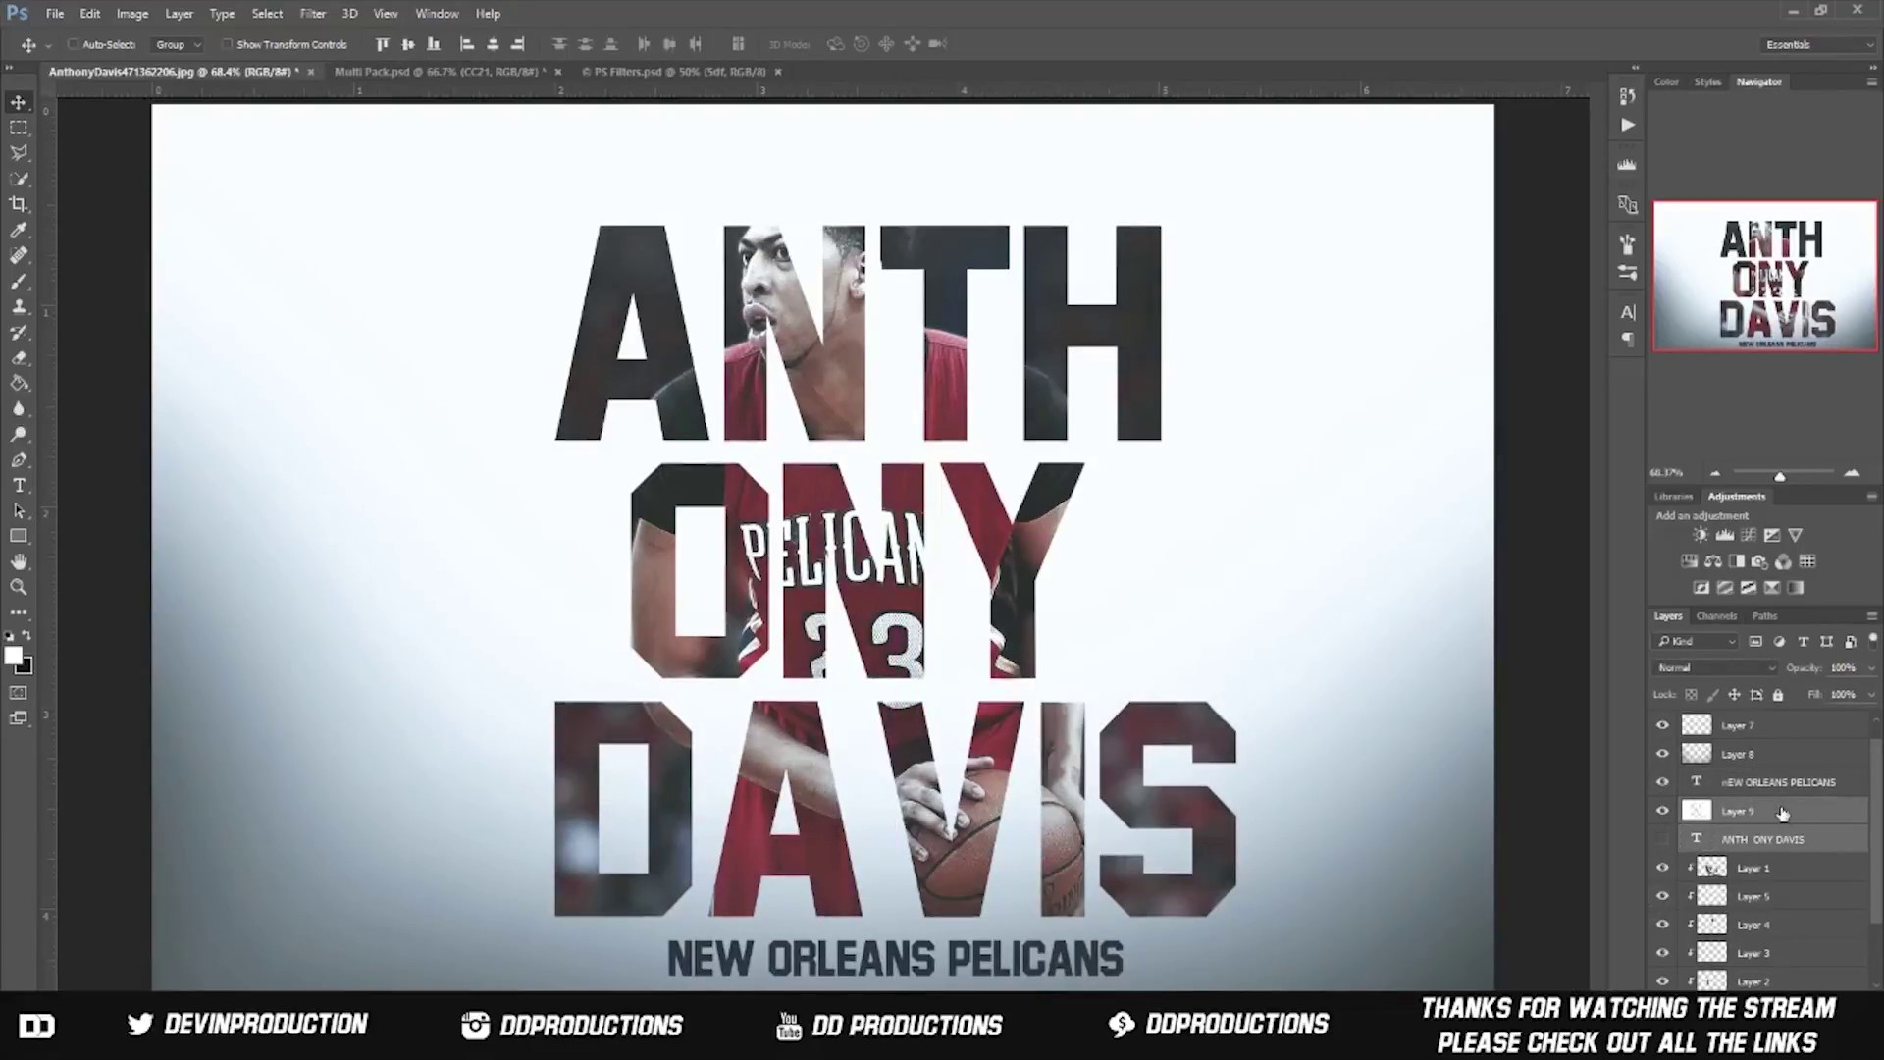
pyautogui.moveTo(1292, 570); pyautogui.dragTo(1291, 546)
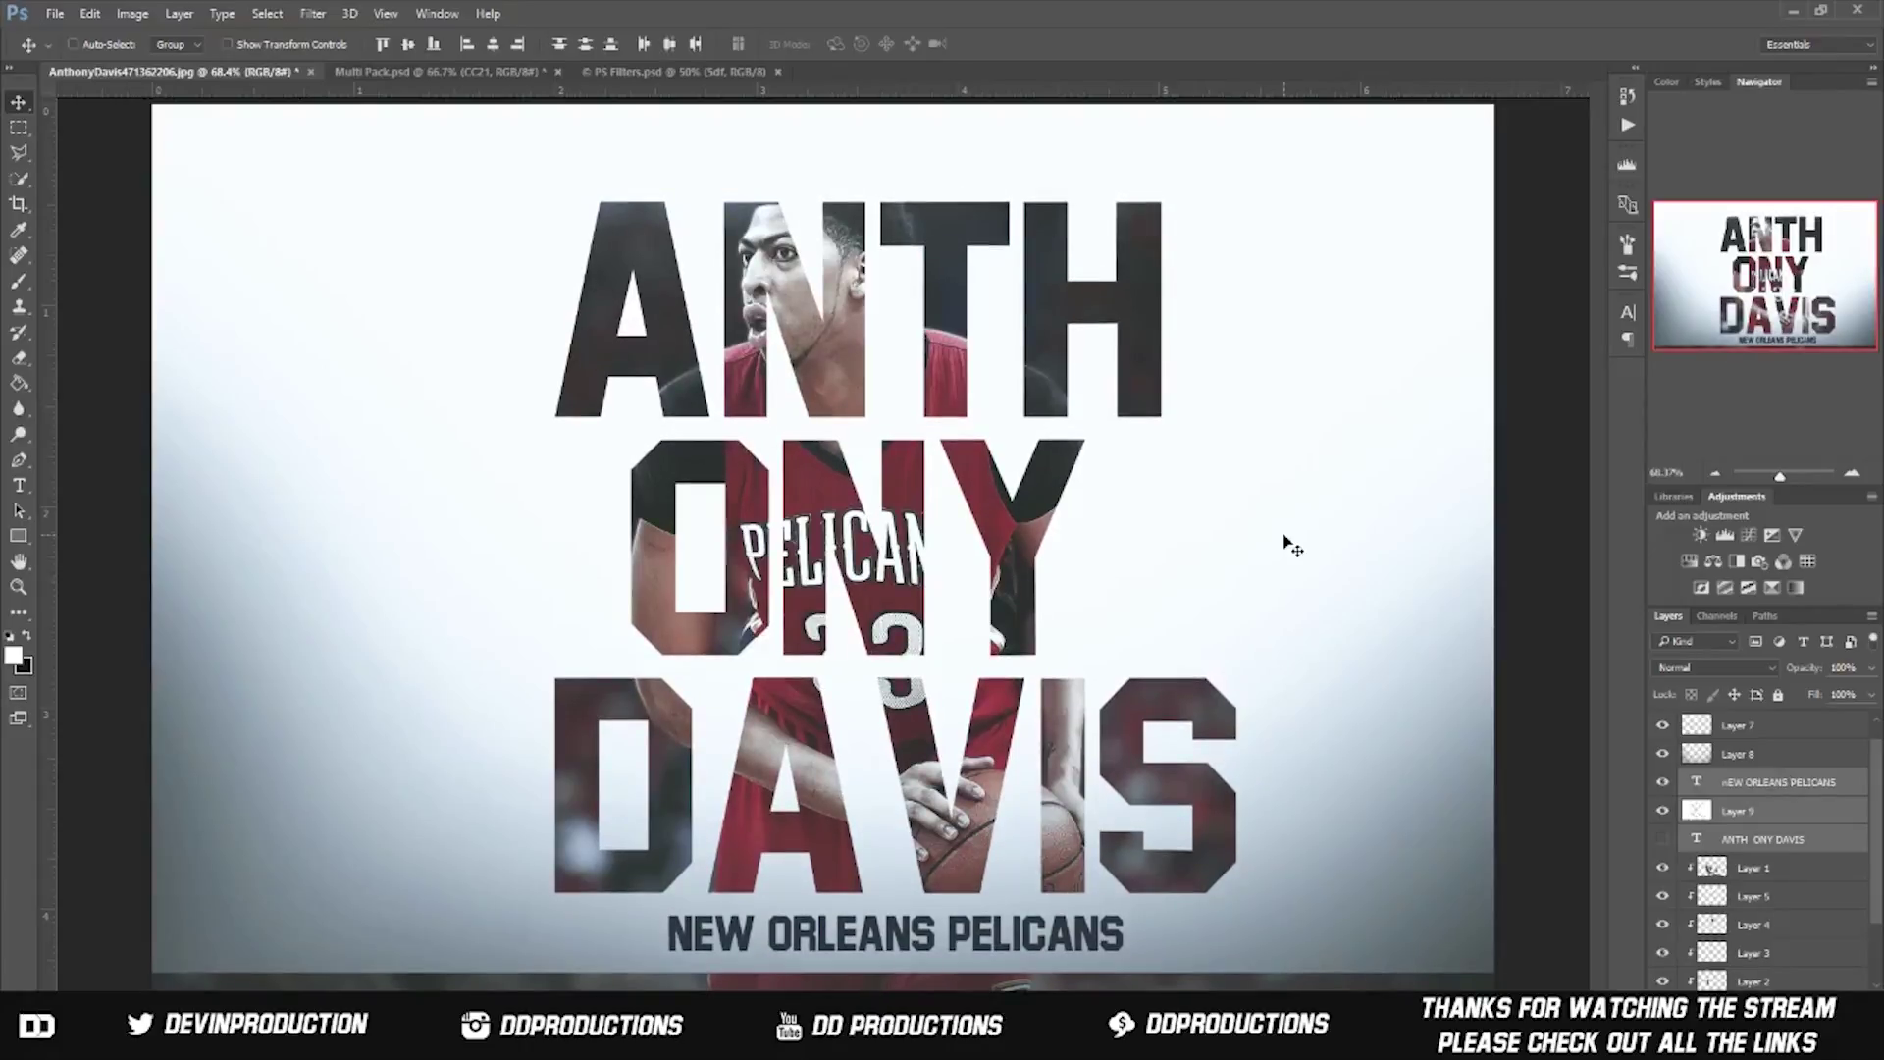
pyautogui.hotkey('ctrl', 'z')
pyautogui.press('m')
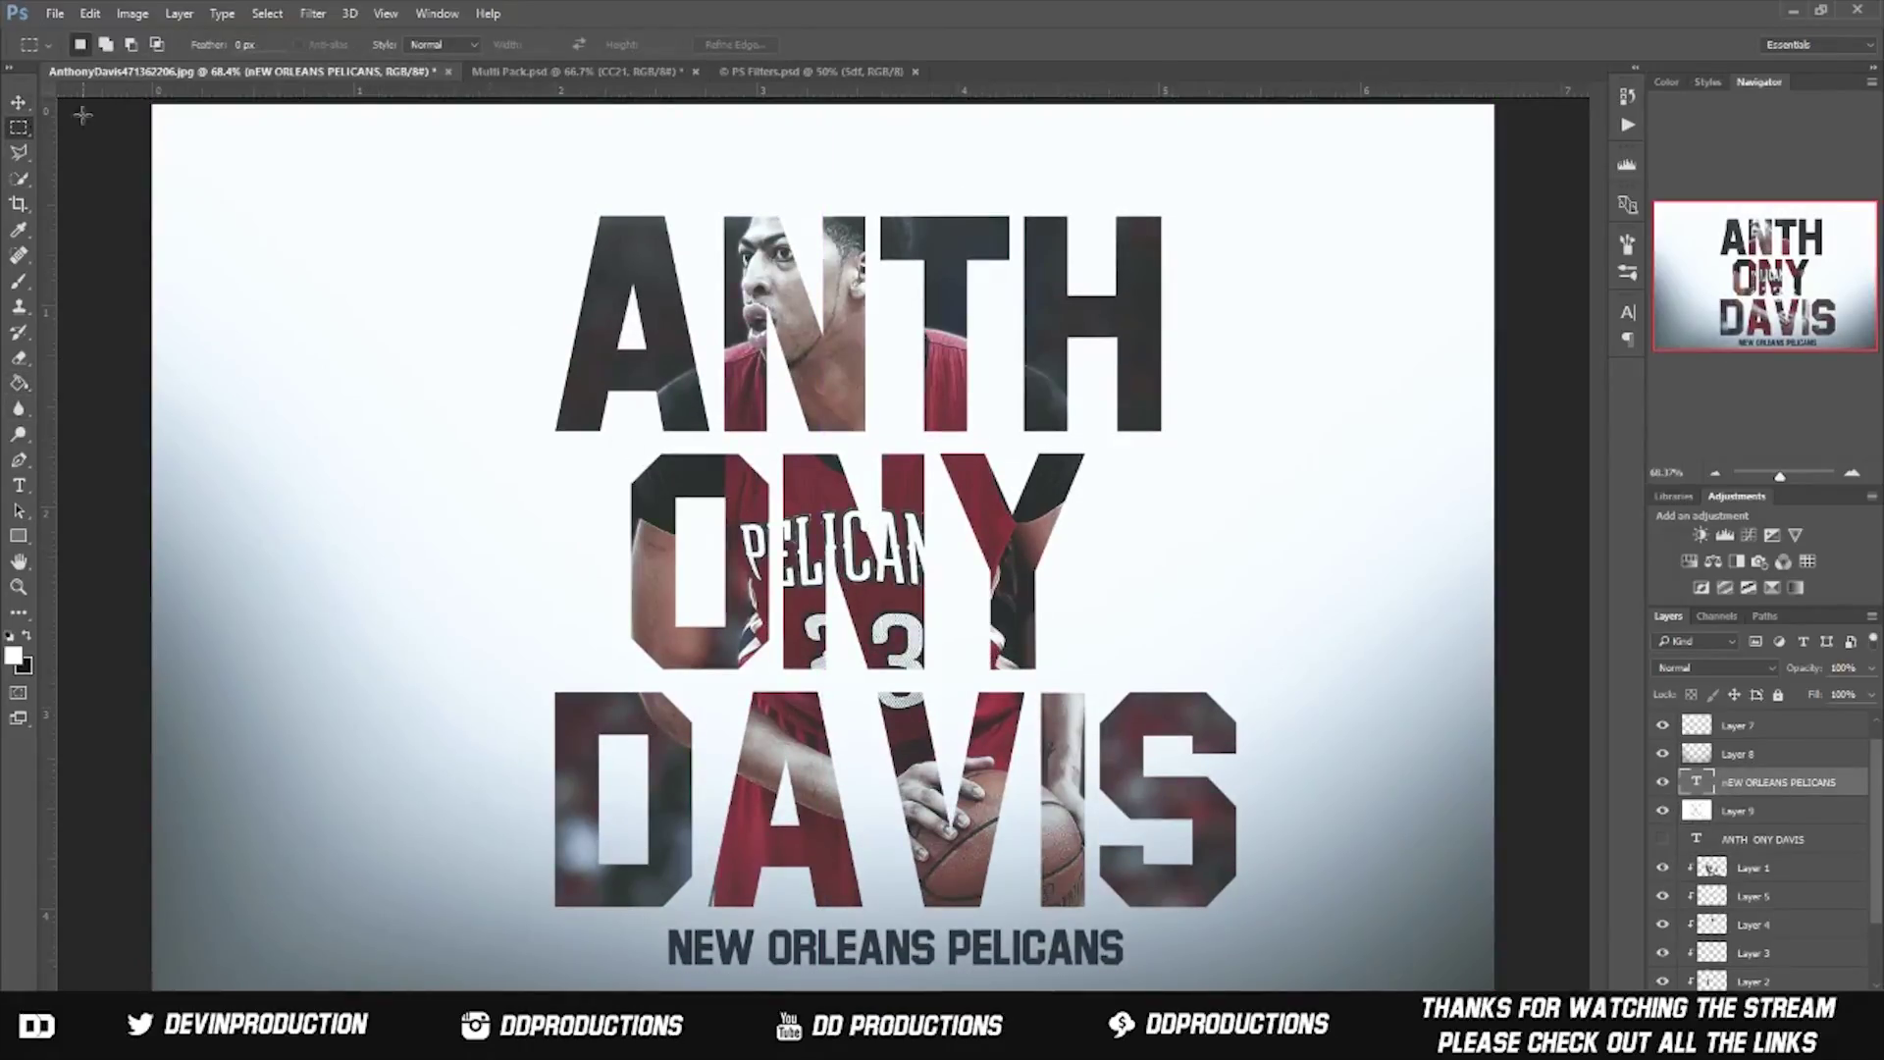
# Step: Show the ANTH ONY DAVIS title and NEW ORLEANS PELICANS subtitle layers again
pyautogui.click(1662, 839)
pyautogui.press('w')
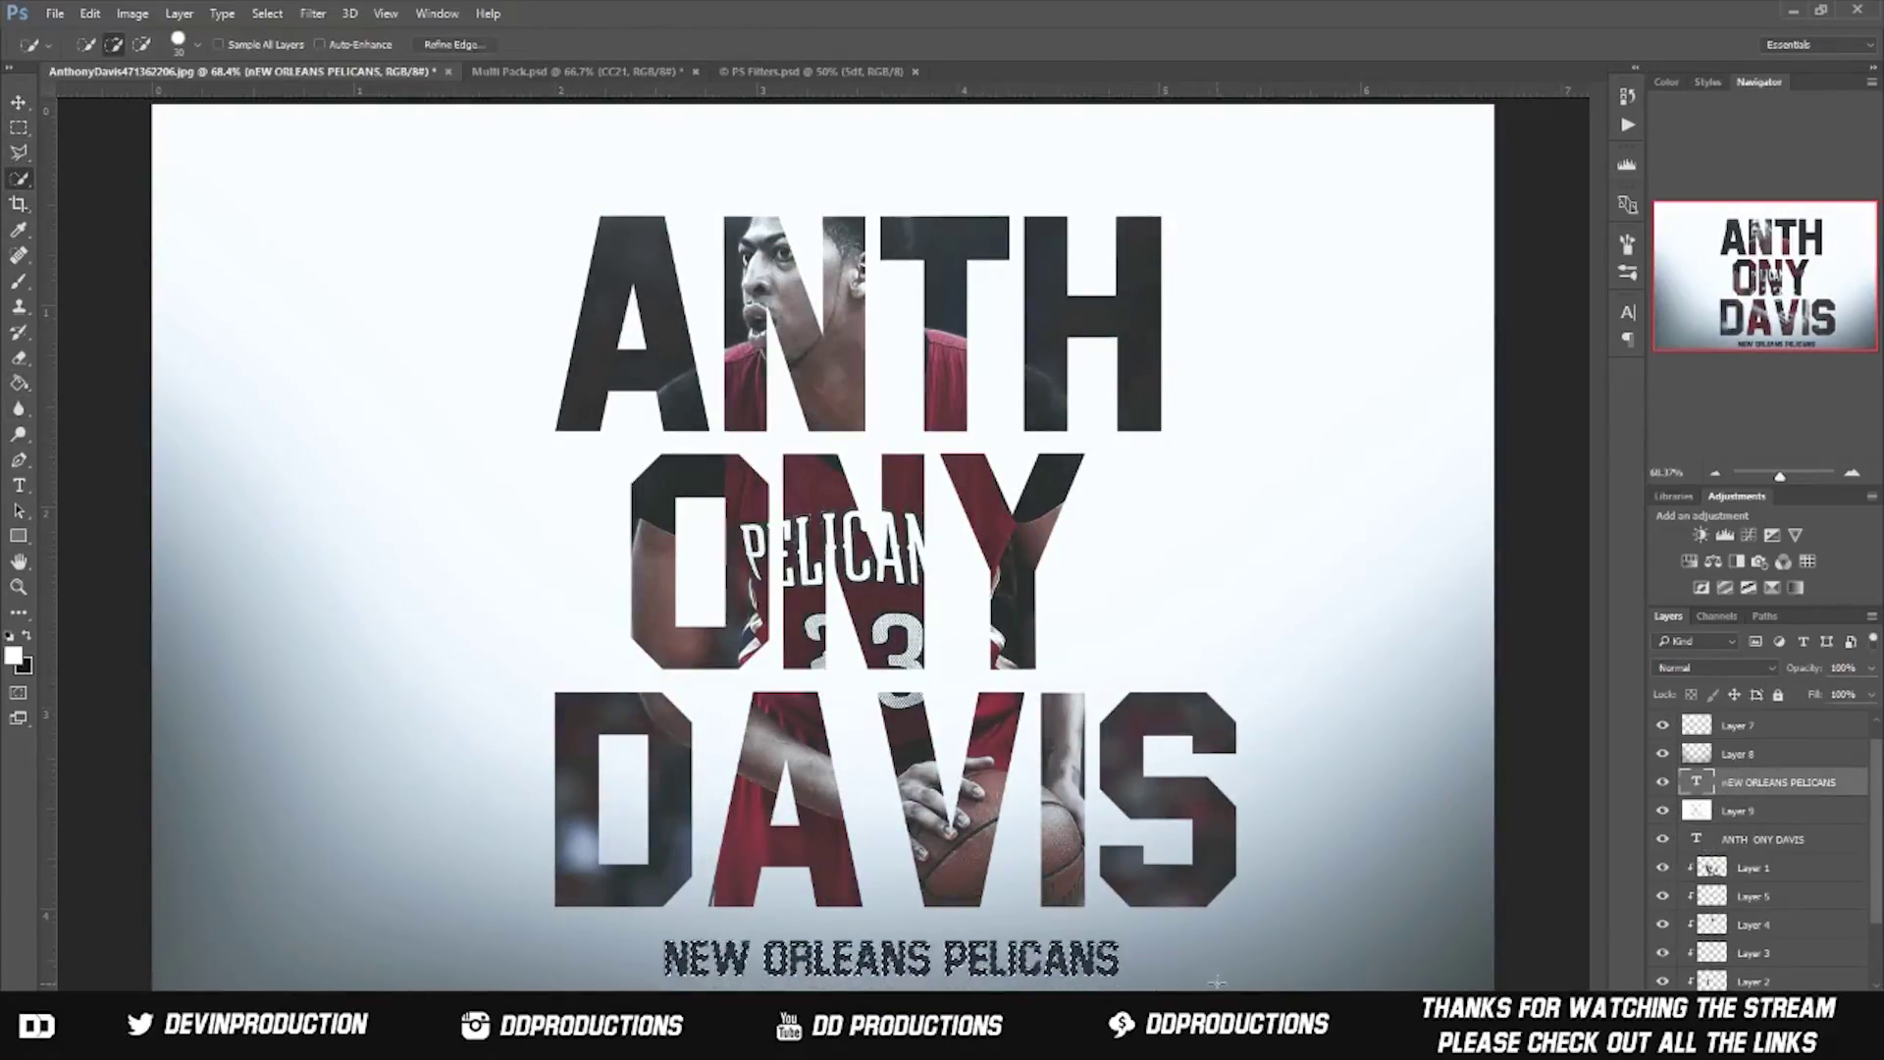
pyautogui.click(19, 128)
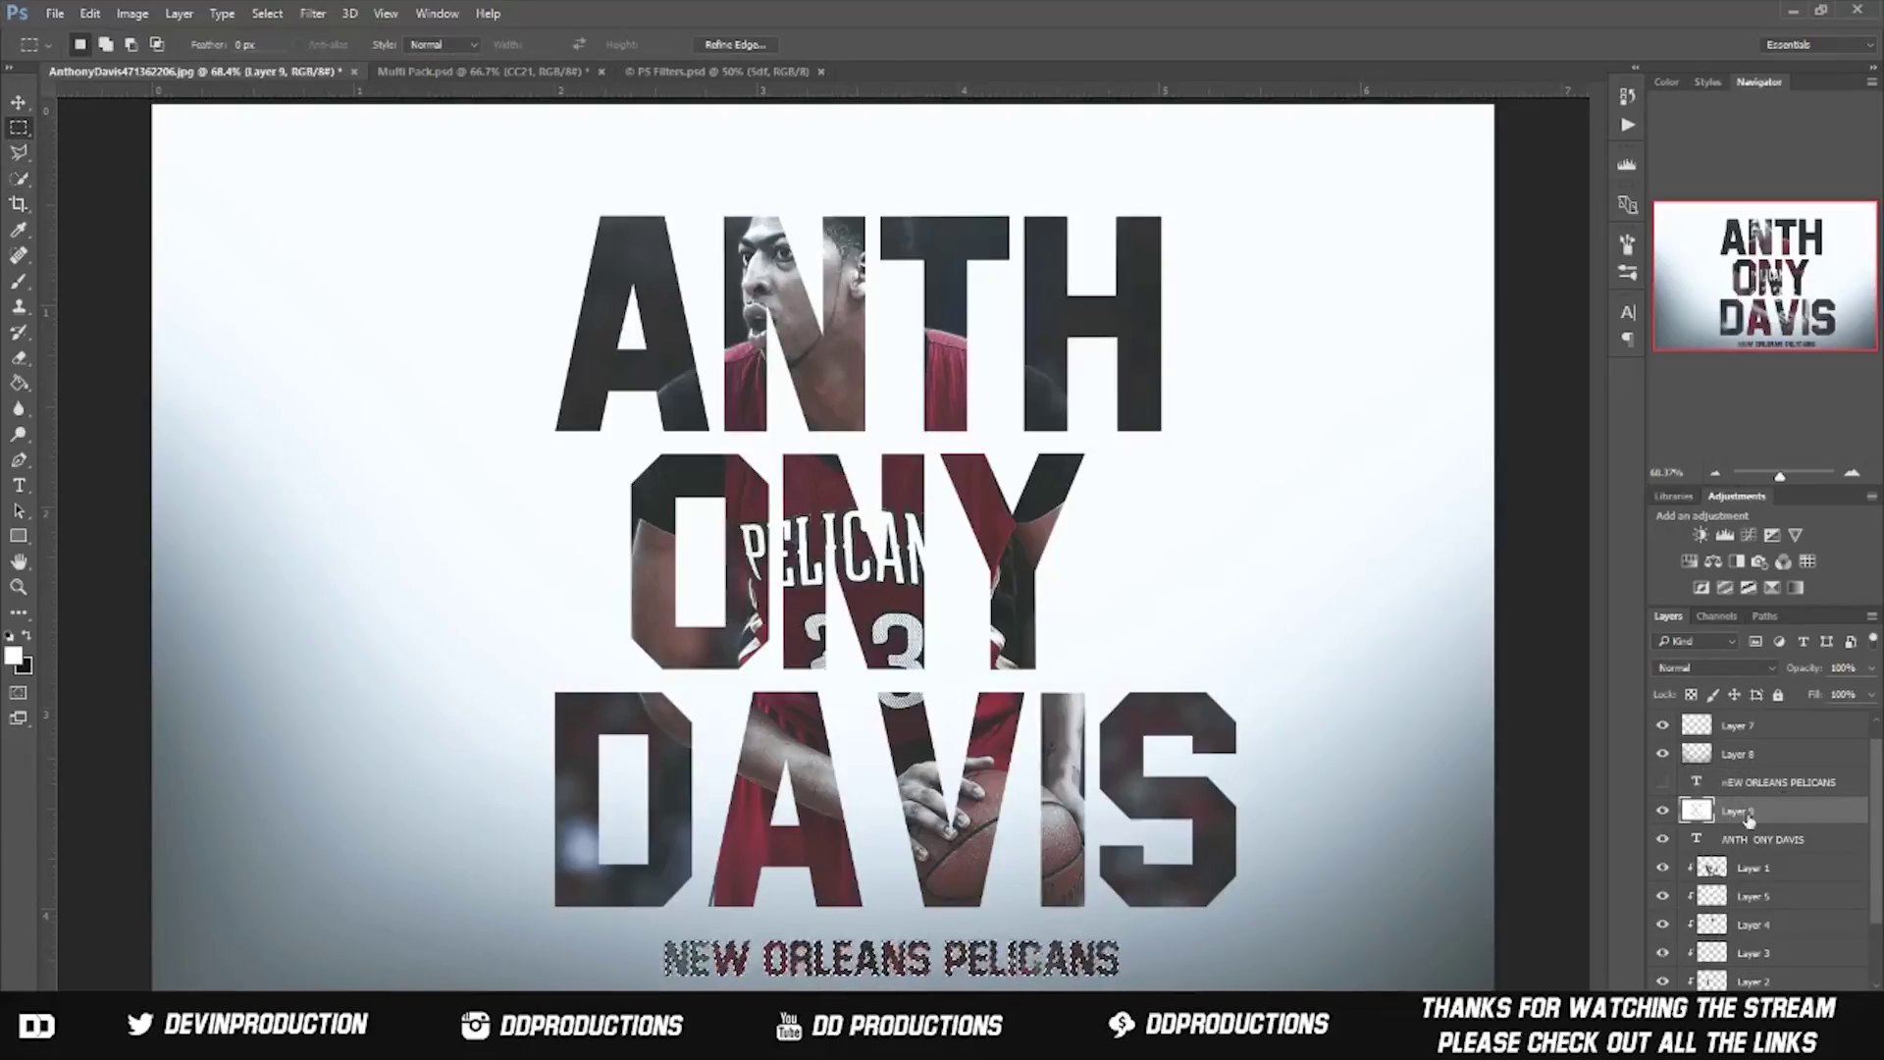
pyautogui.click(1766, 782)
pyautogui.click(1662, 782)
pyautogui.click(27, 102)
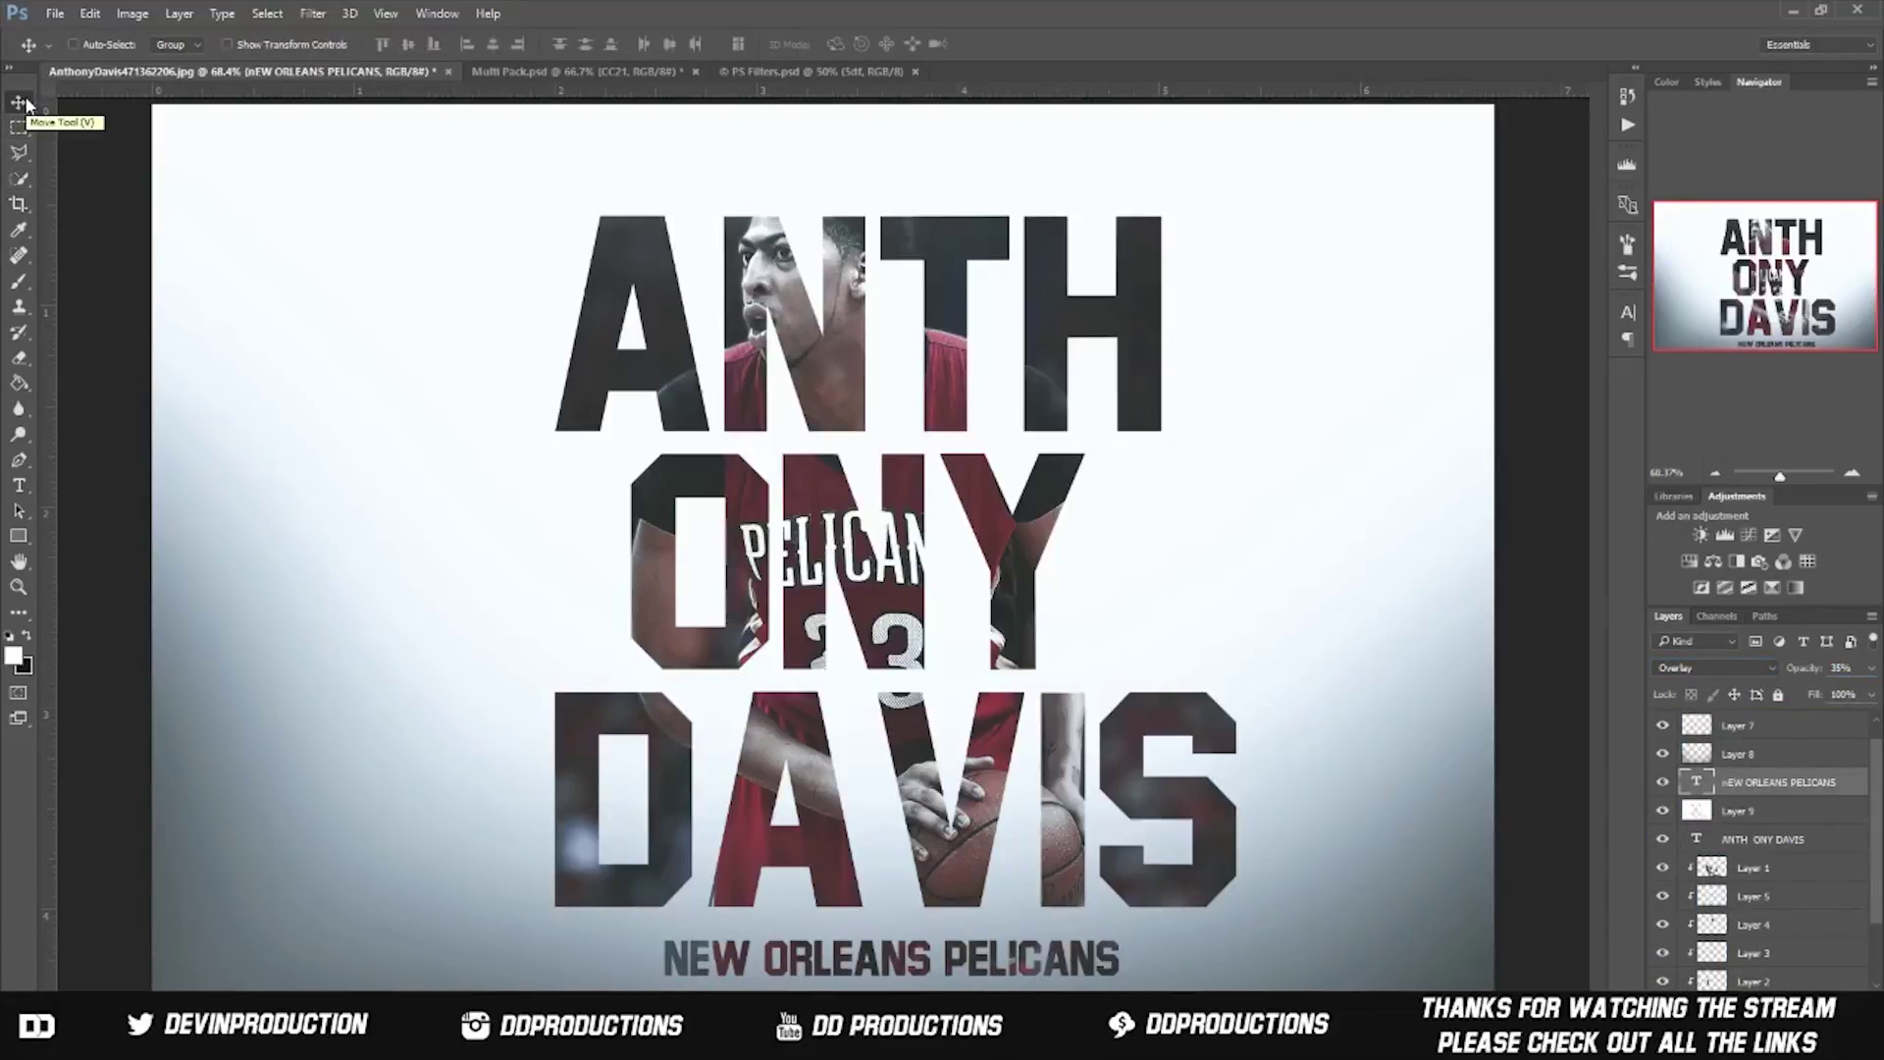
# Step: Place DD Both.png as a watermark in the bottom-left corner
pyautogui.click(55, 12)
pyautogui.doubleClick(304, 520)
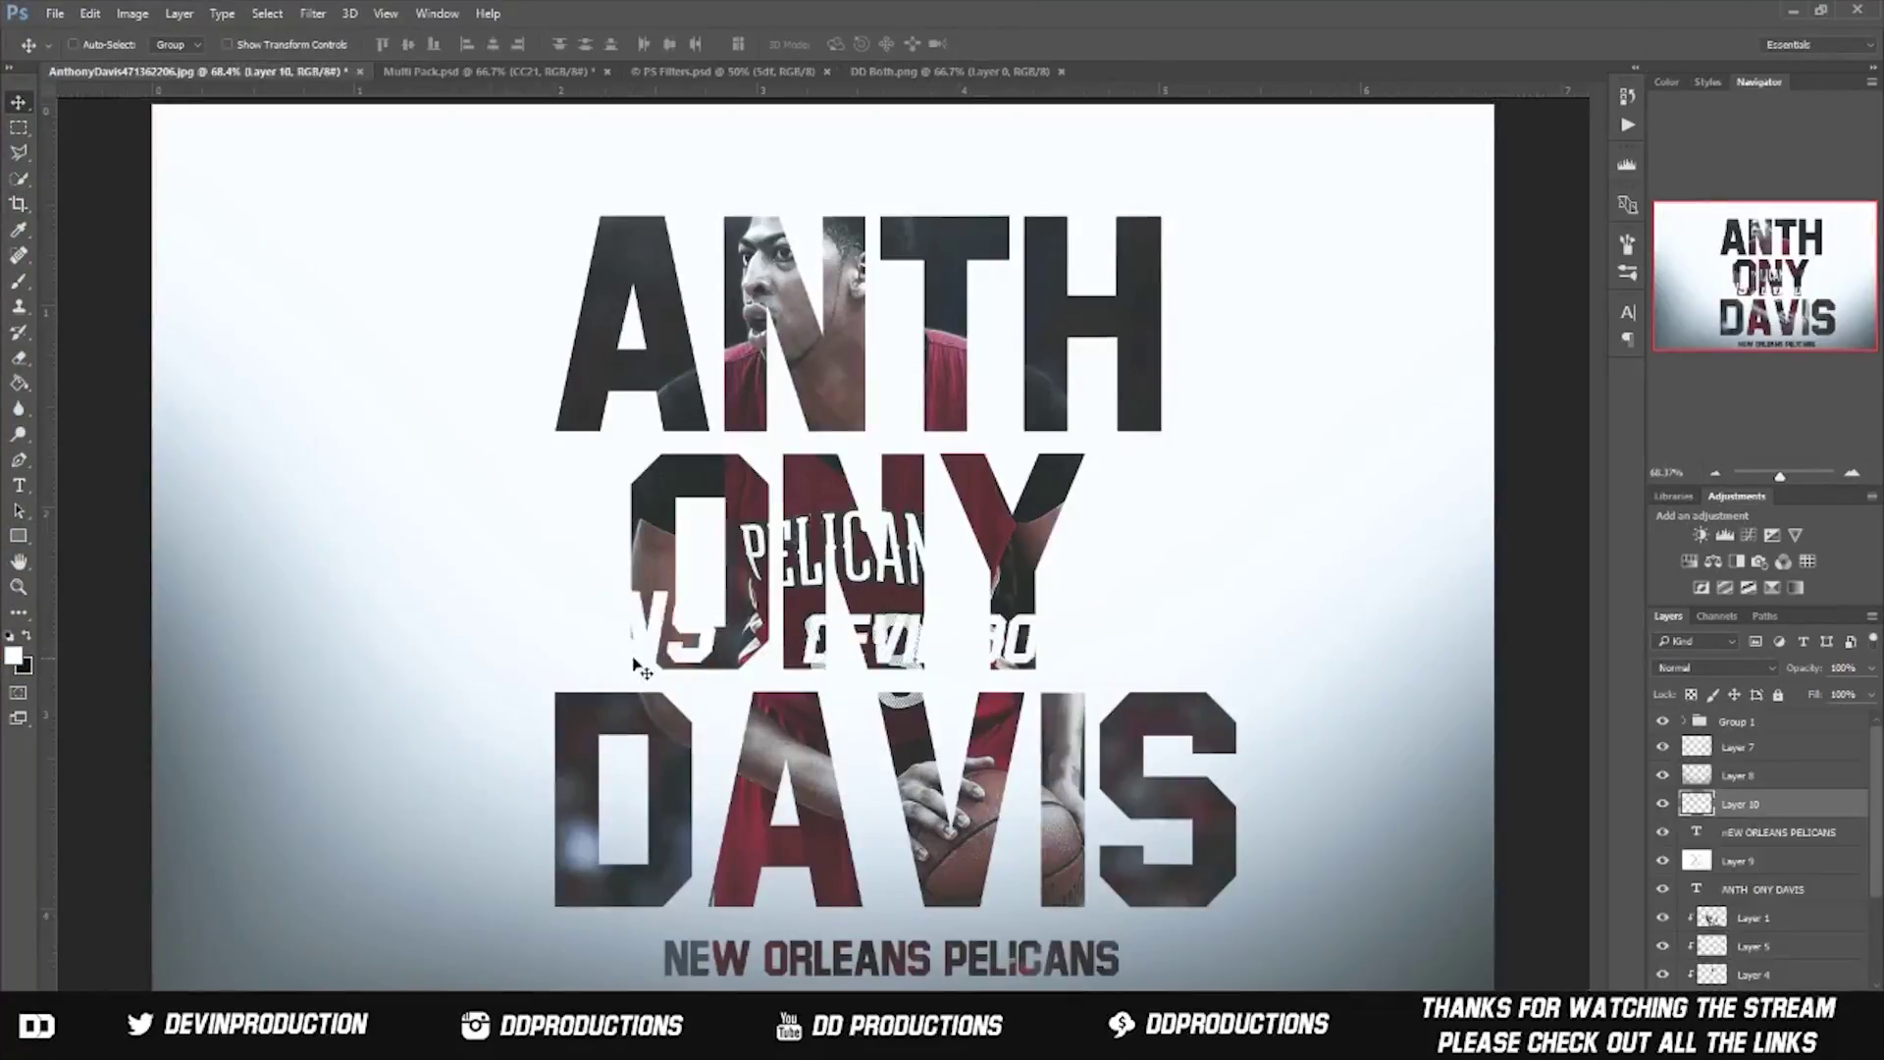
pyautogui.moveTo(311, 974); pyautogui.dragTo(378, 986)
pyautogui.press('Return')
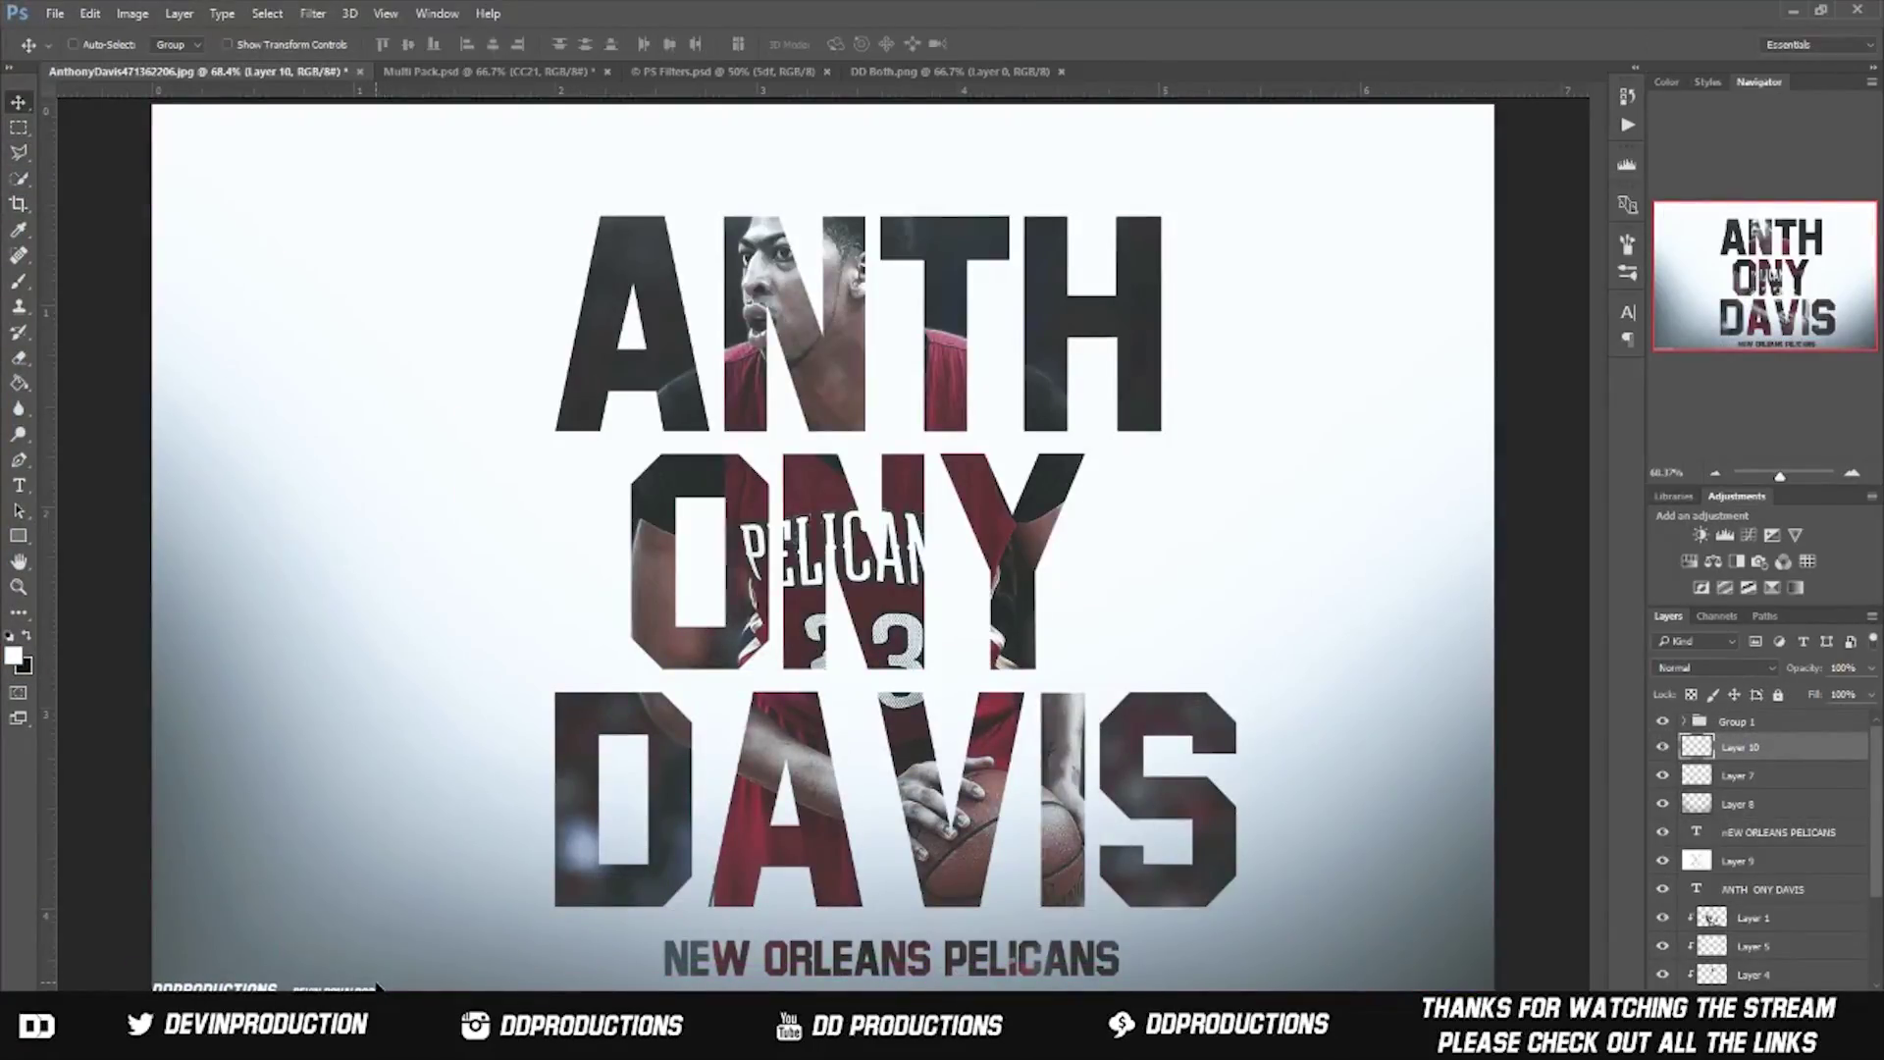
# Step: Give the watermark a light grey Color Overlay layer style
pyautogui.doubleClick(1793, 751)
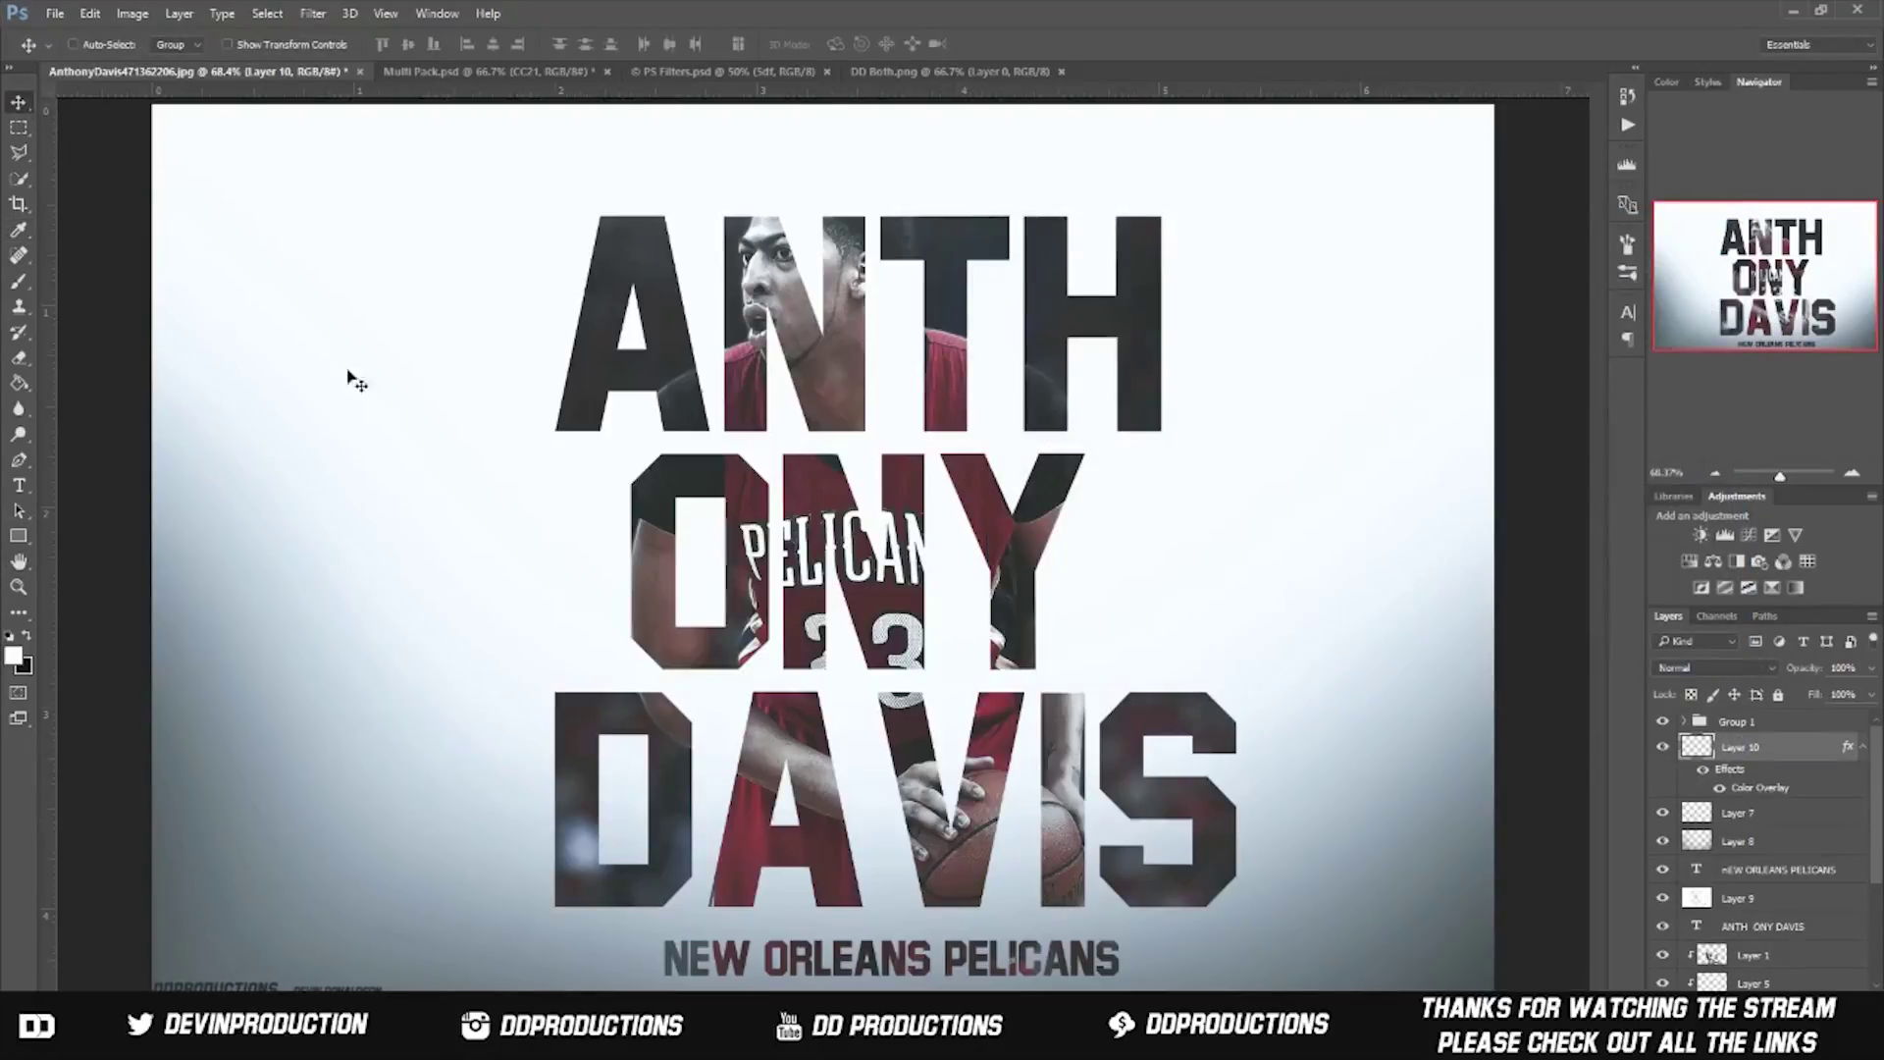
pyautogui.click(1609, 364)
pyautogui.click(1679, 268)
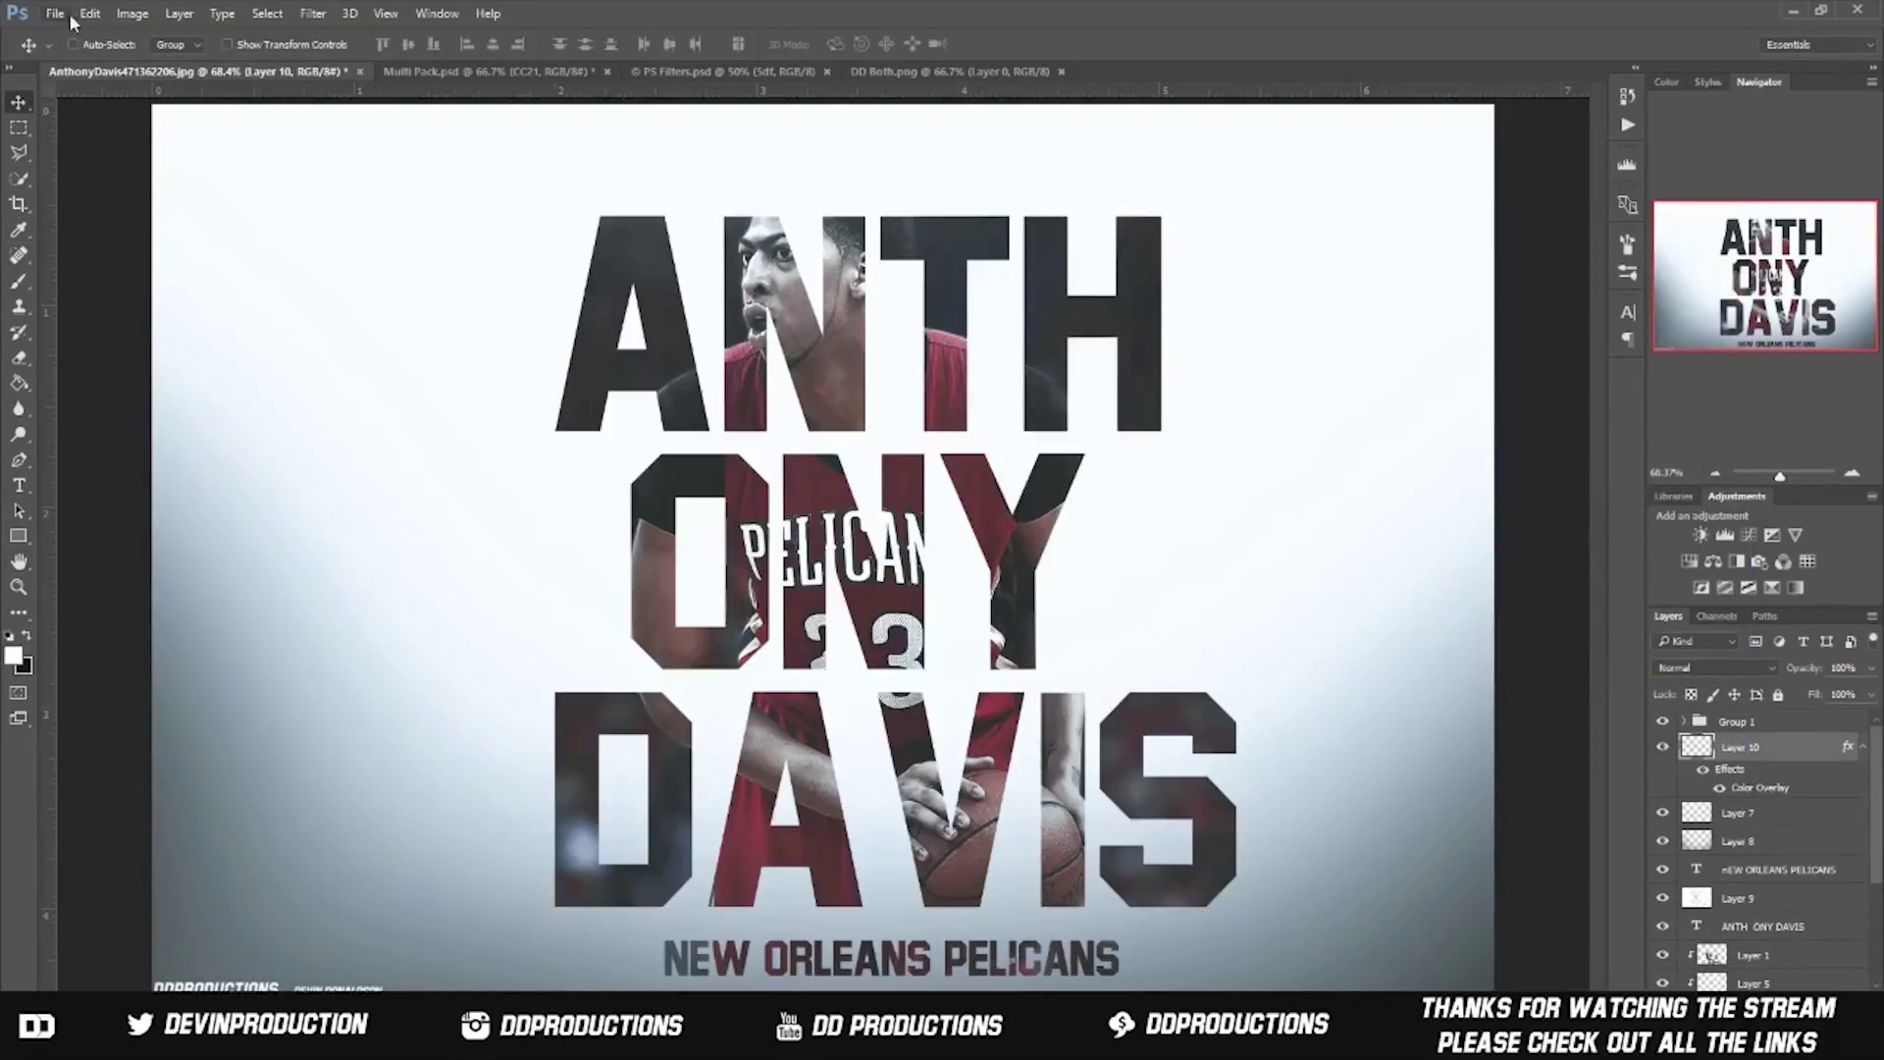
# Step: Save the artwork as a new file with Save As
pyautogui.hotkey('ctrl', 'shift', 's')
pyautogui.click(687, 614)
pyautogui.click(972, 765)
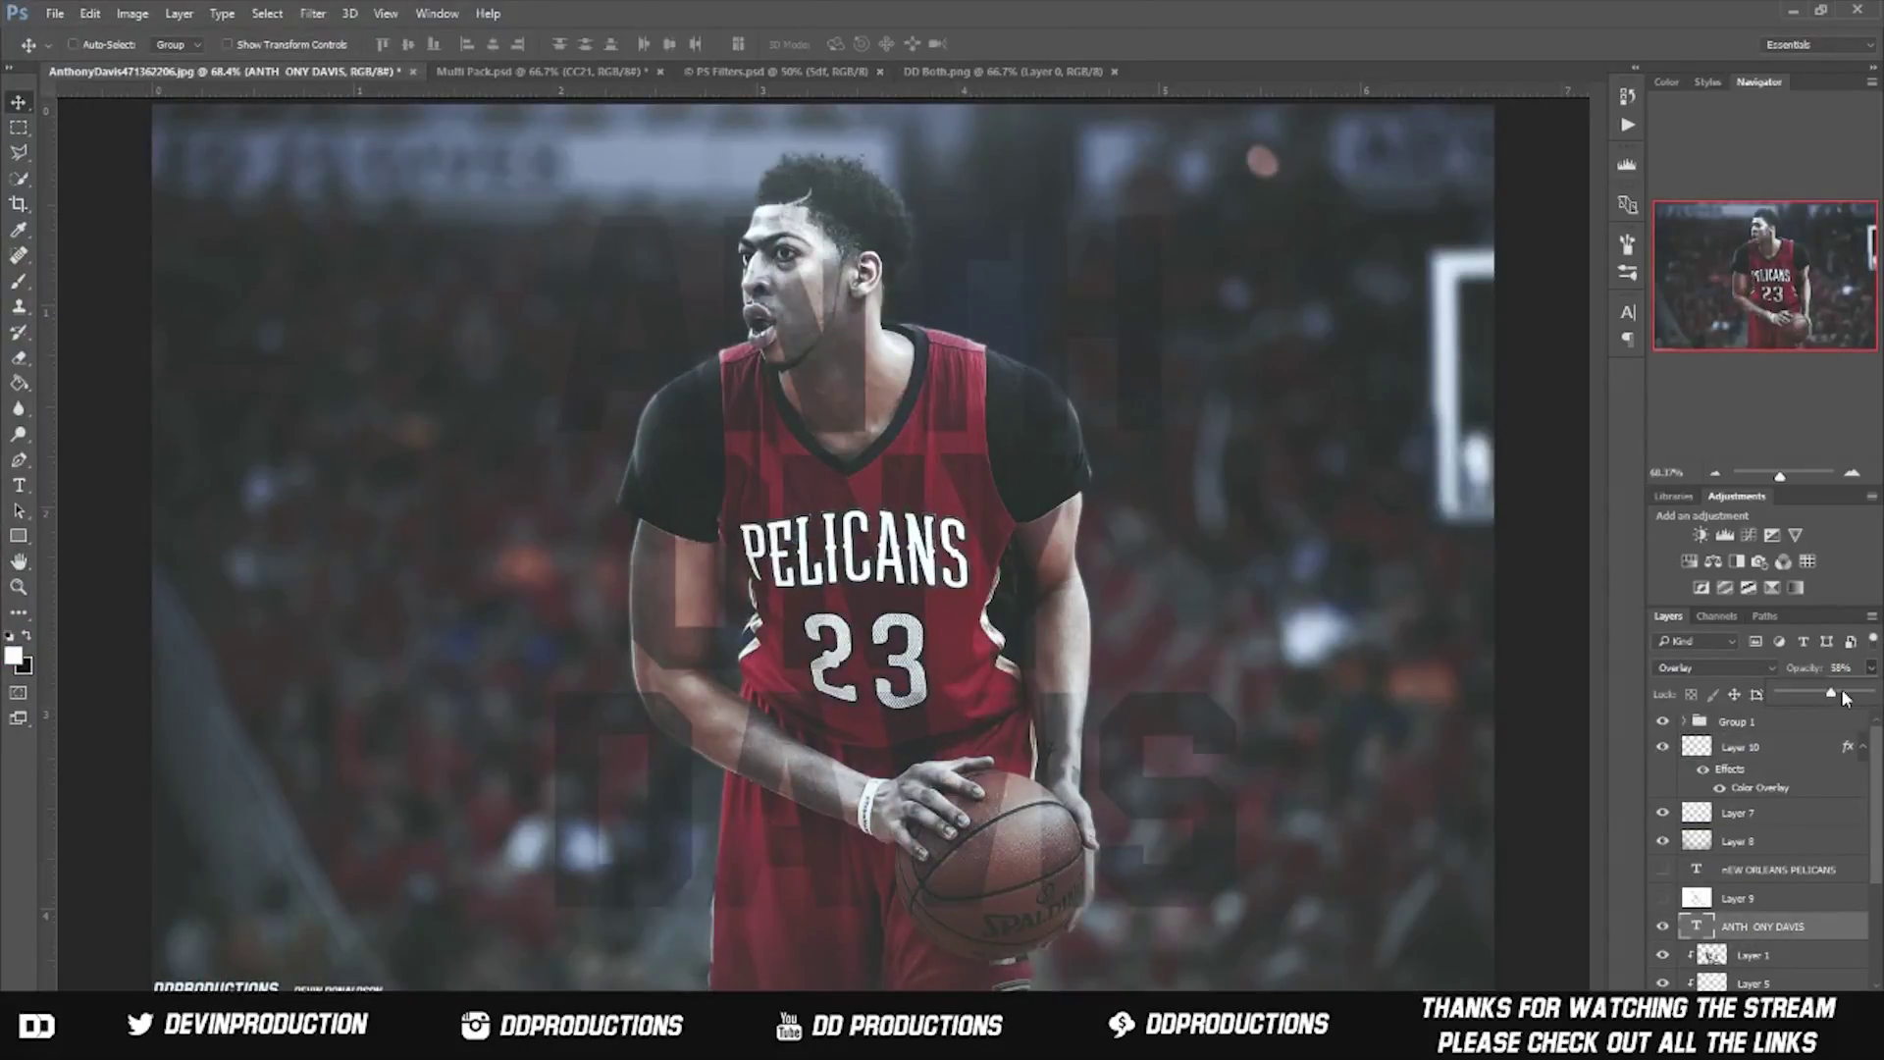
# Step: Change the title text to ANTHONY DAVIS and move it beside the player
pyautogui.doubleClick(1695, 925)
pyautogui.write('ANTHONY DAVIS')
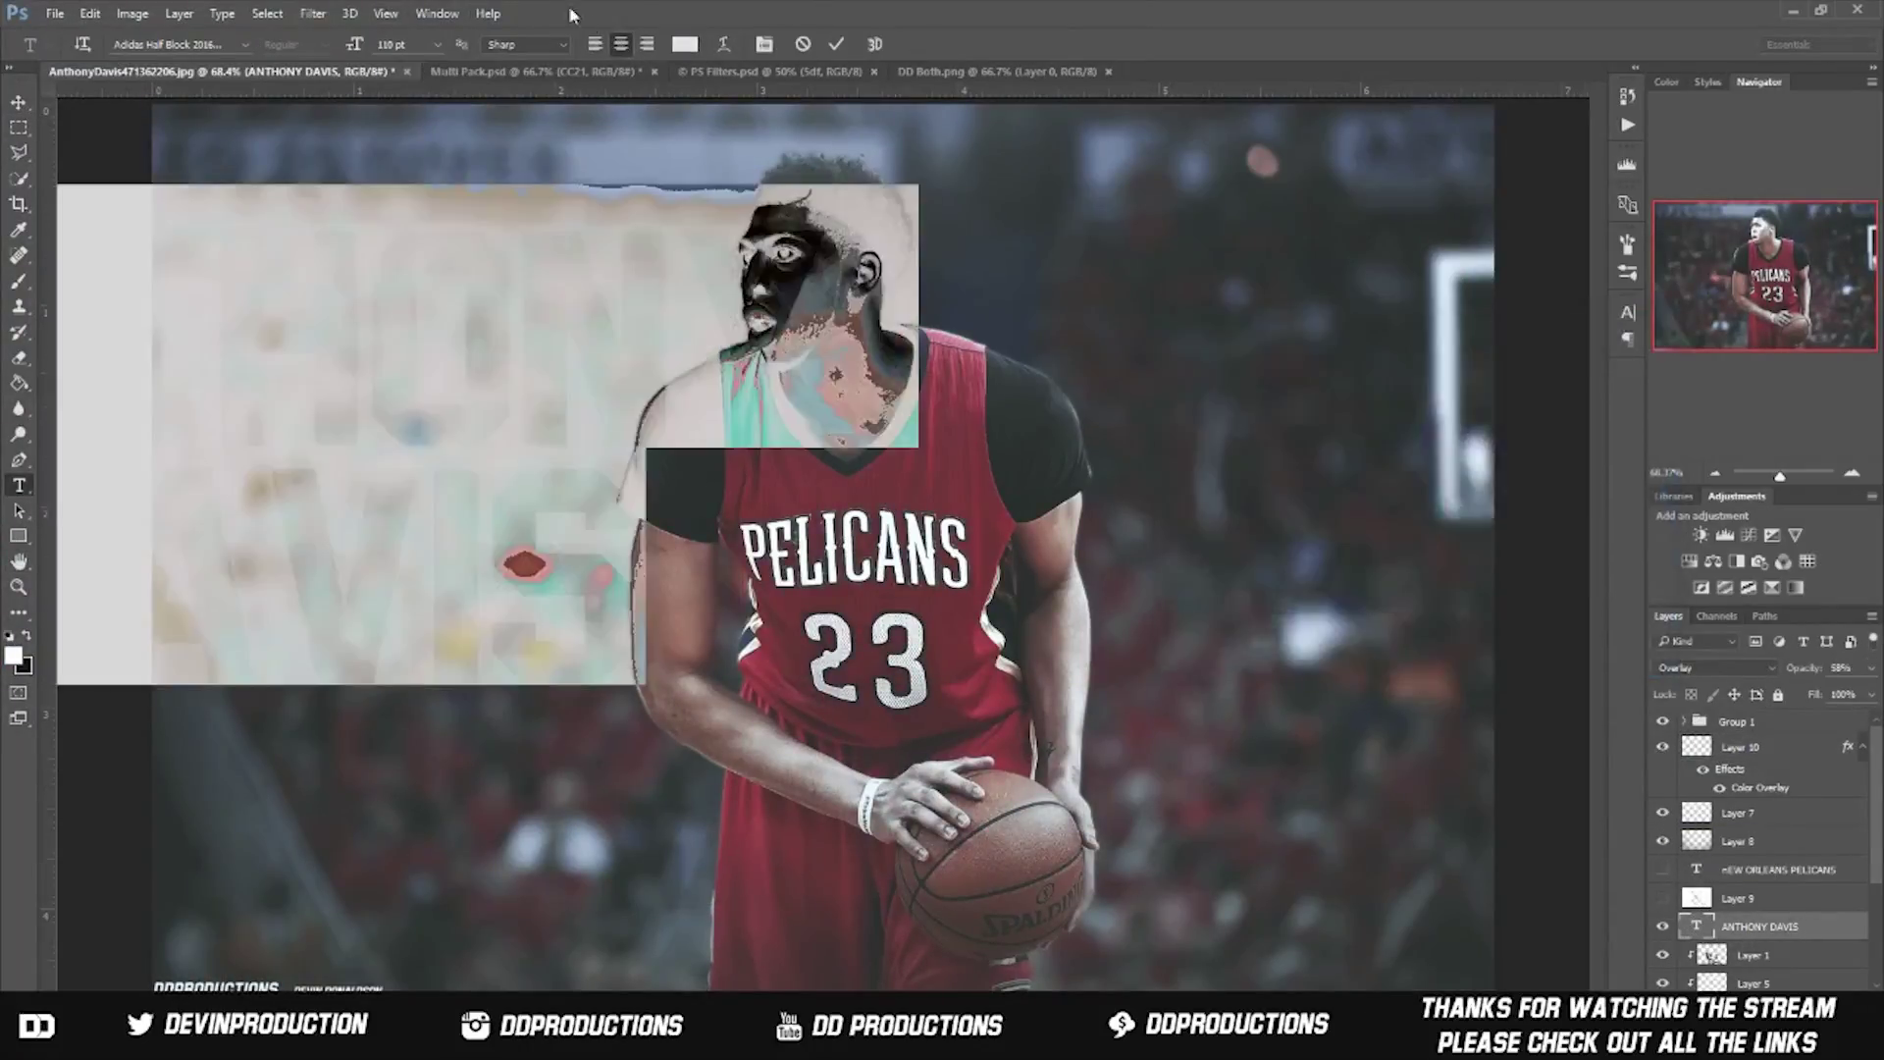
pyautogui.hotkey('ctrl', 'Return')
pyautogui.click(1627, 312)
pyautogui.moveTo(285, 638); pyautogui.dragTo(1097, 656)
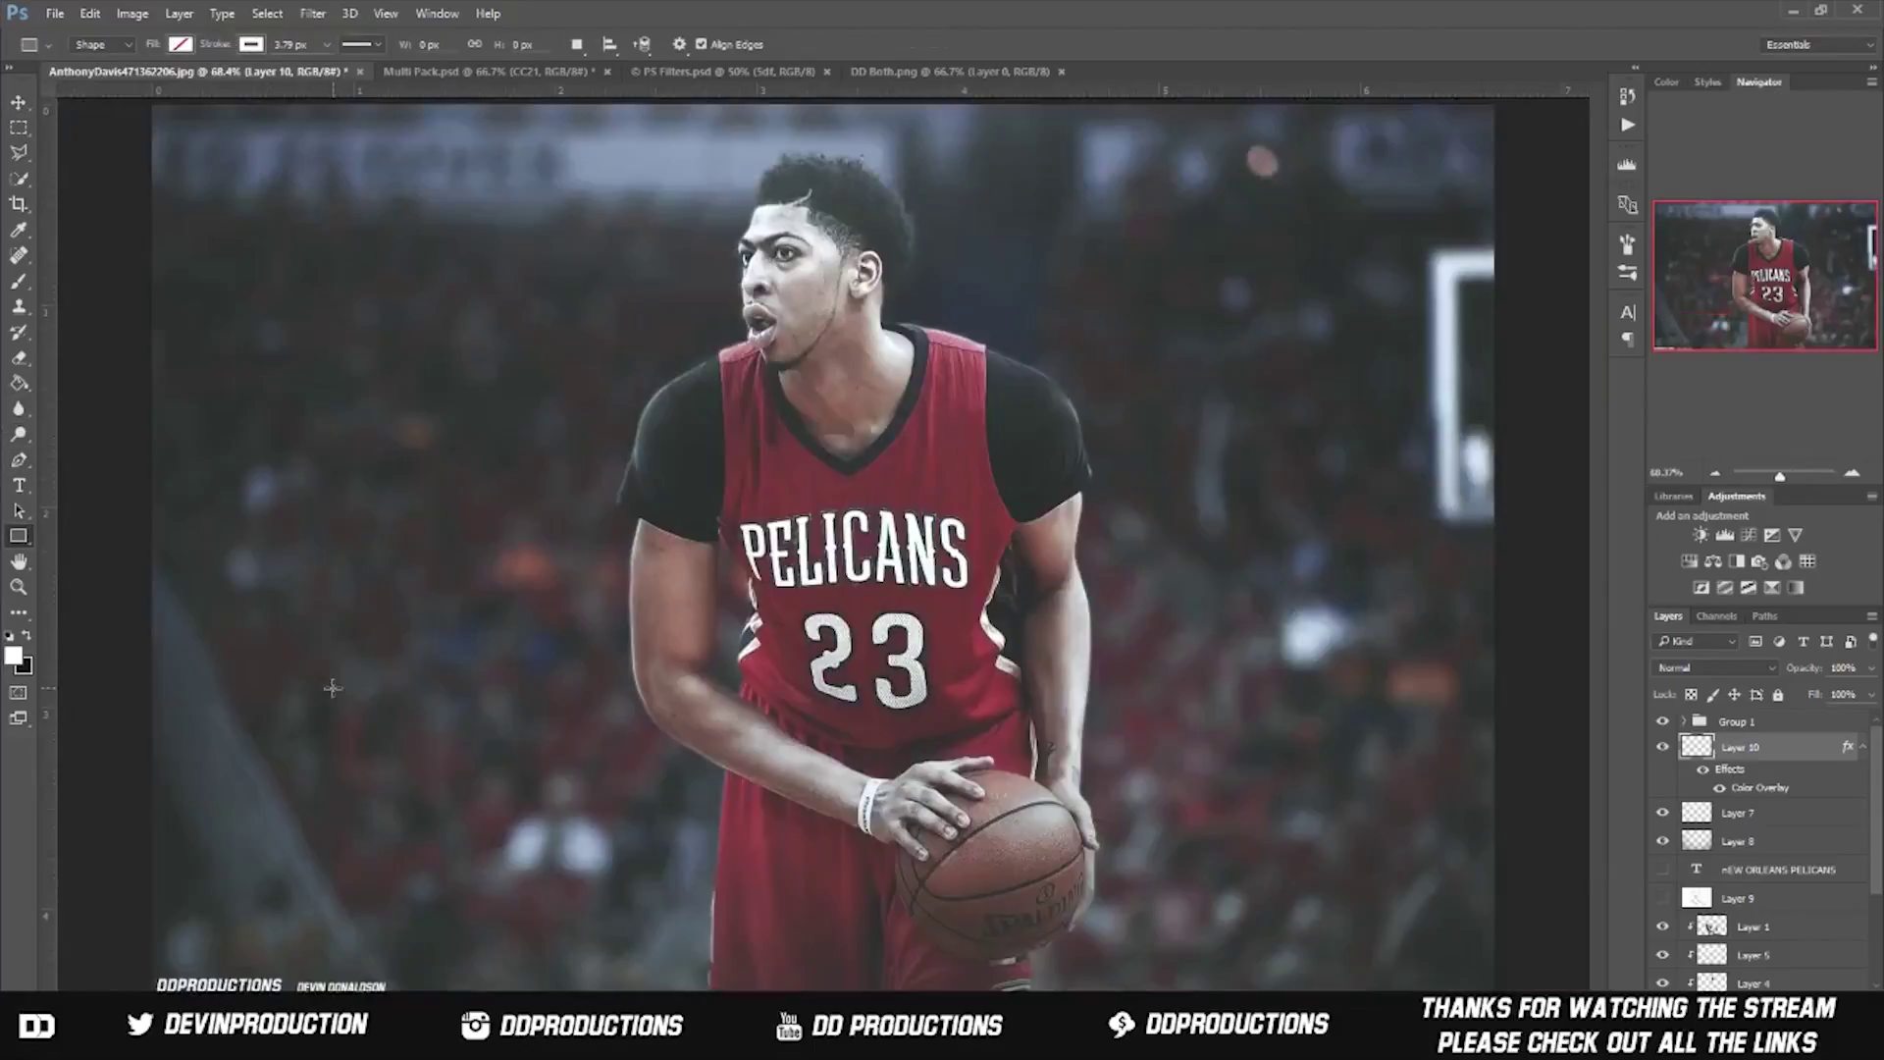
# Step: Set guides for the border frame and move the watermark up inside its bottom-left corner
pyautogui.moveTo(319, 90); pyautogui.dragTo(319, 790)
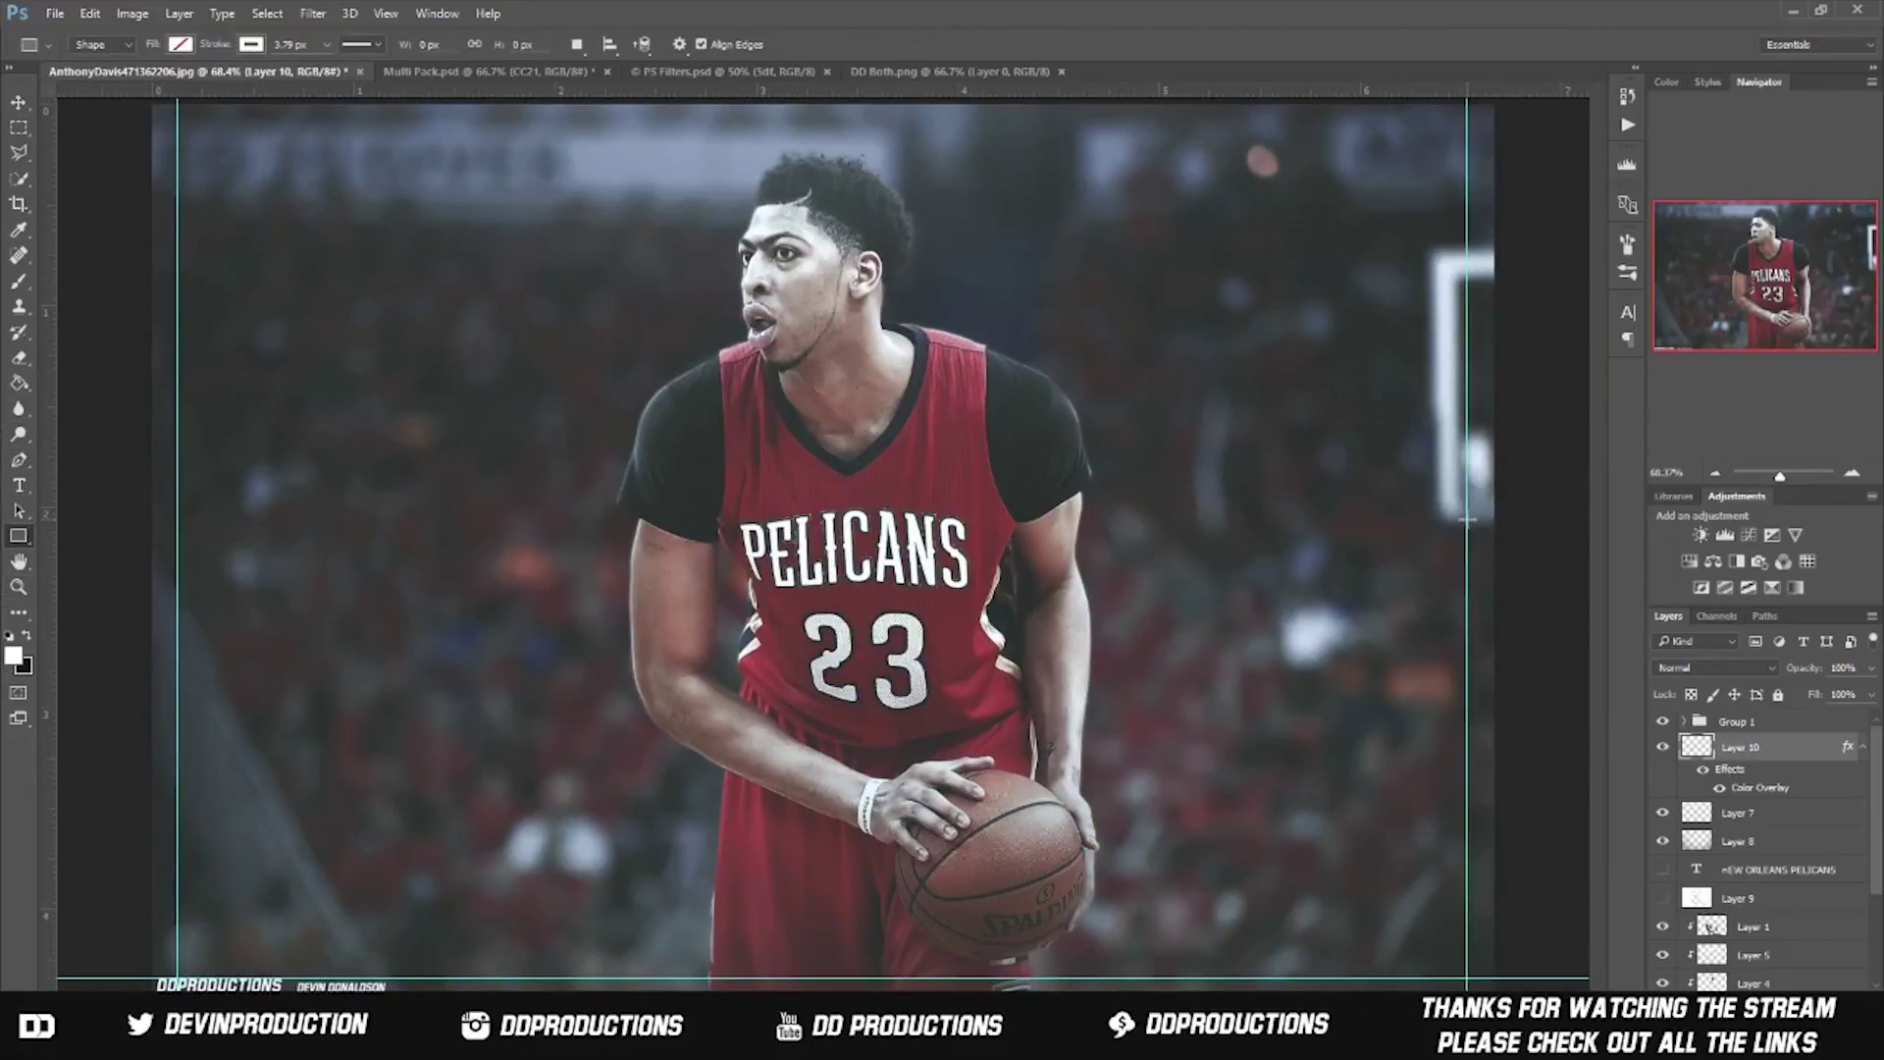
pyautogui.press('v')
pyautogui.moveTo(716, 123); pyautogui.dragTo(717, 129)
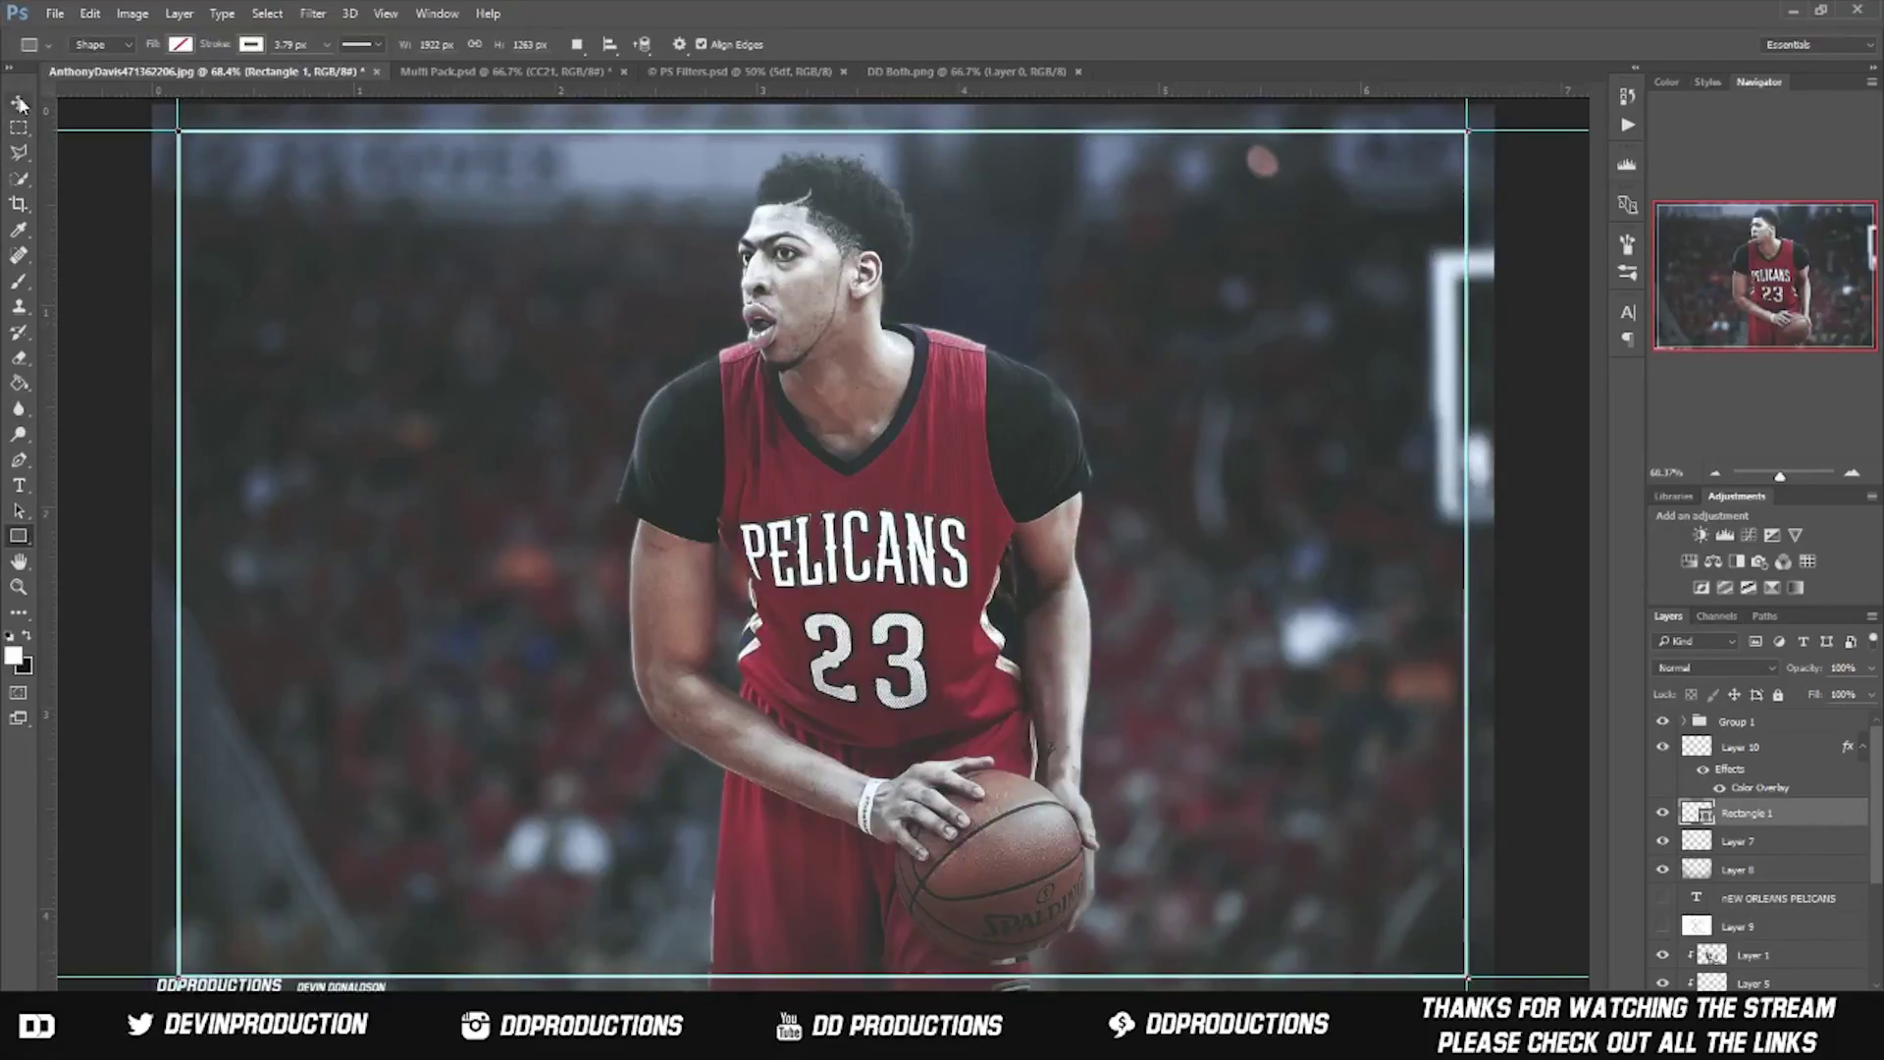
pyautogui.click(1756, 747)
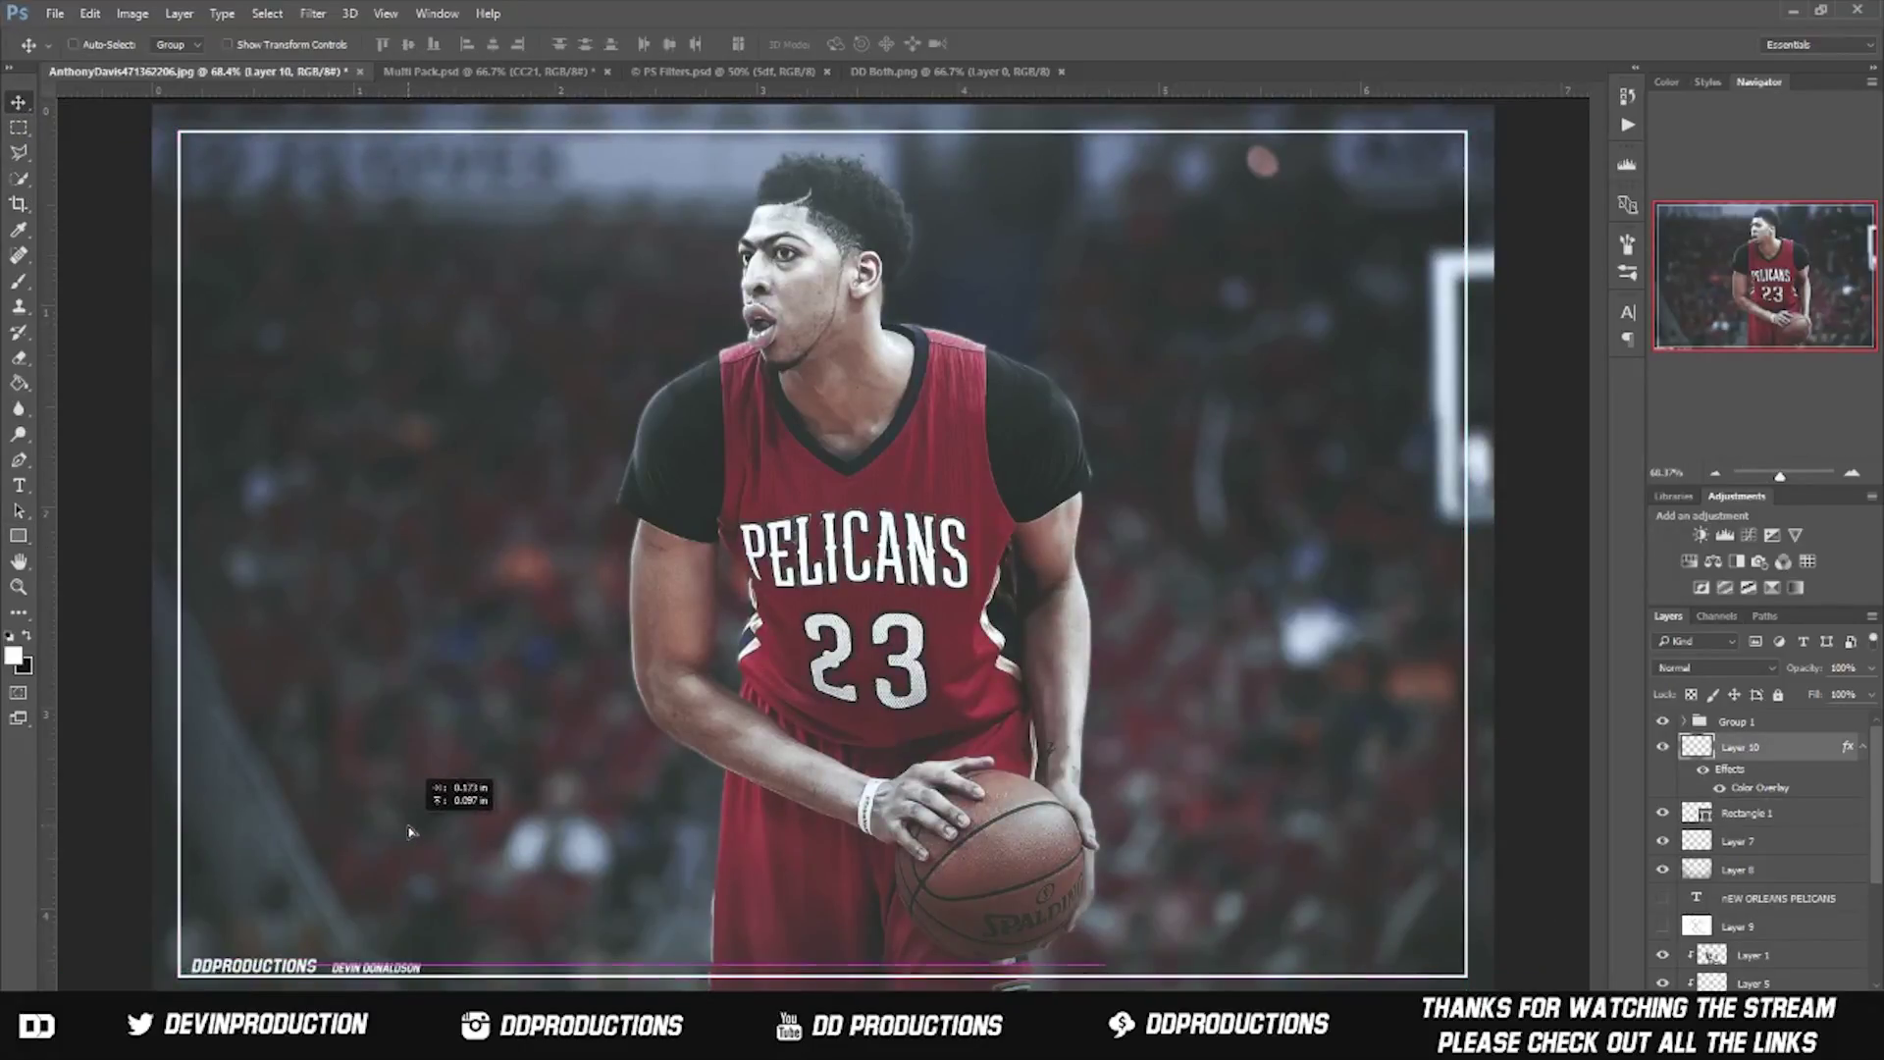
pyautogui.moveTo(383, 842); pyautogui.dragTo(408, 822)
# Step: Stamp all visible layers into one merged layer and bring up the Add Noise filter
pyautogui.press('m')
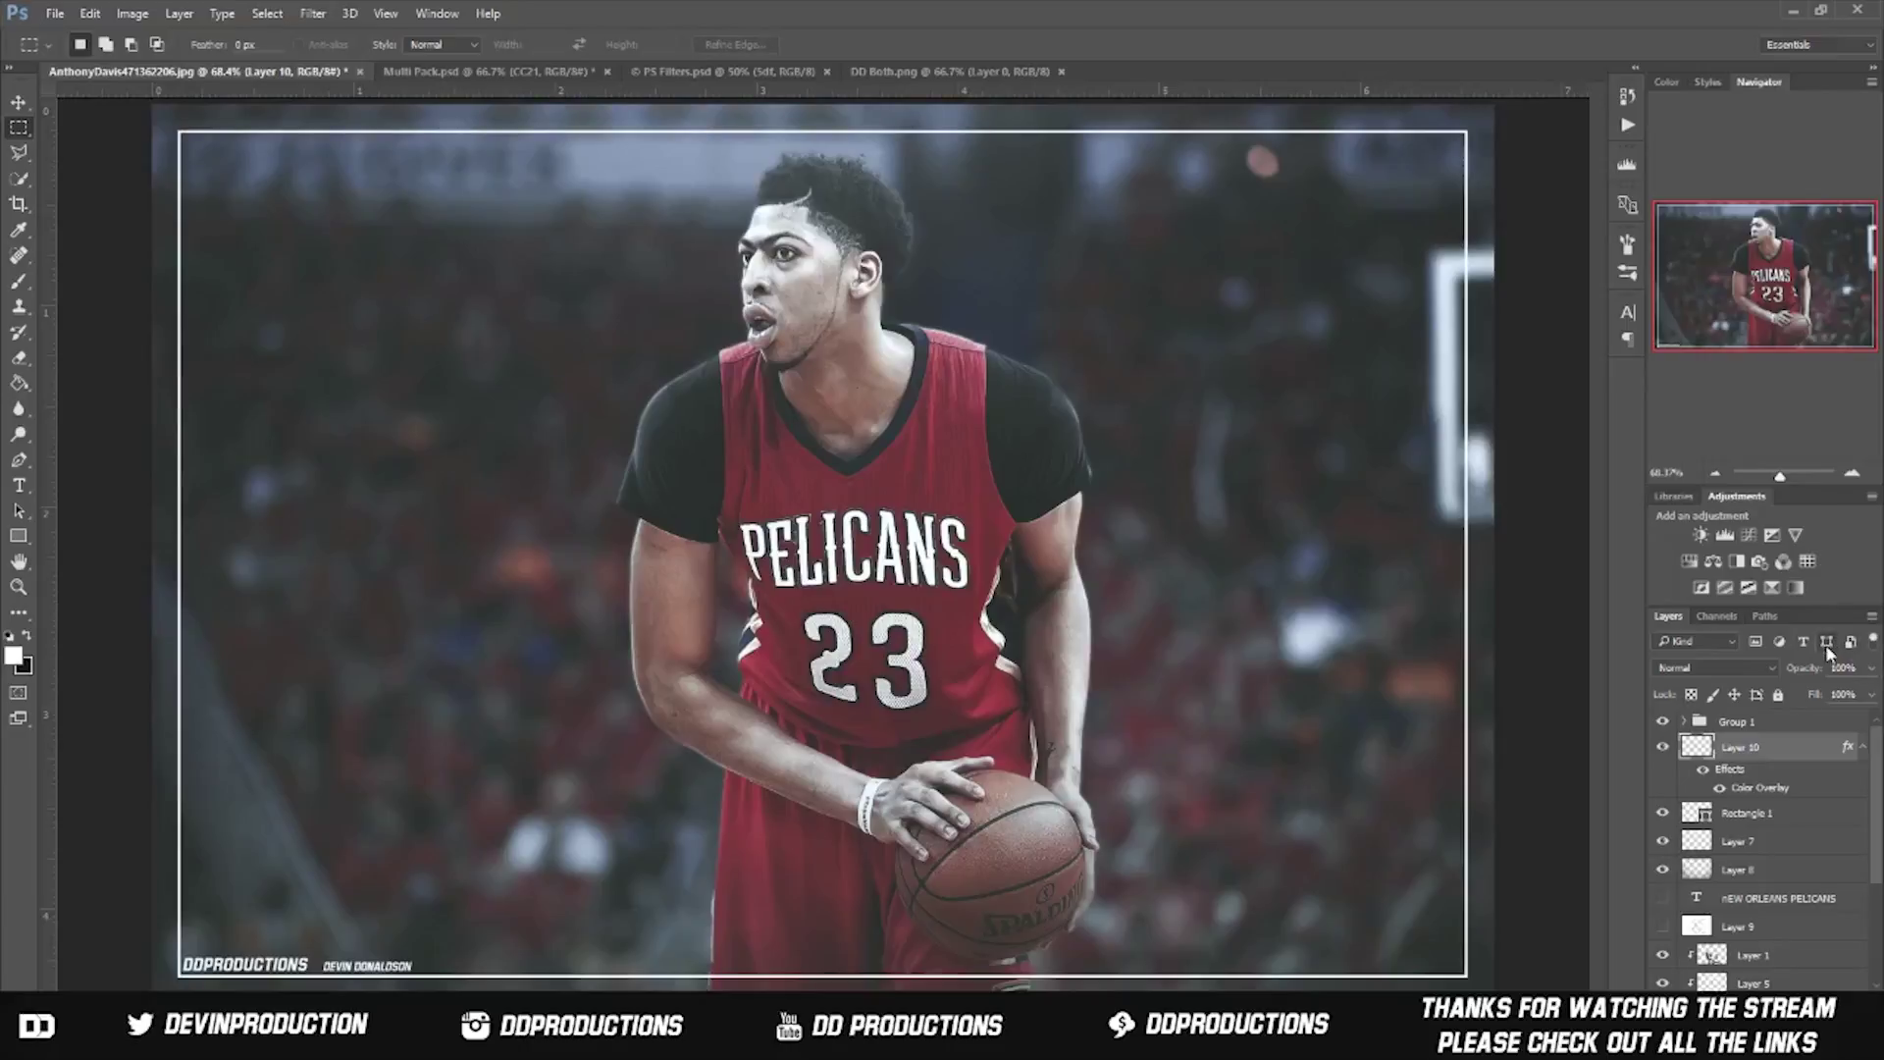
pyautogui.hotkey('ctrl', 'shift', 'alt', 'e')
pyautogui.hotkey('ctrl', 'alt', 'f')
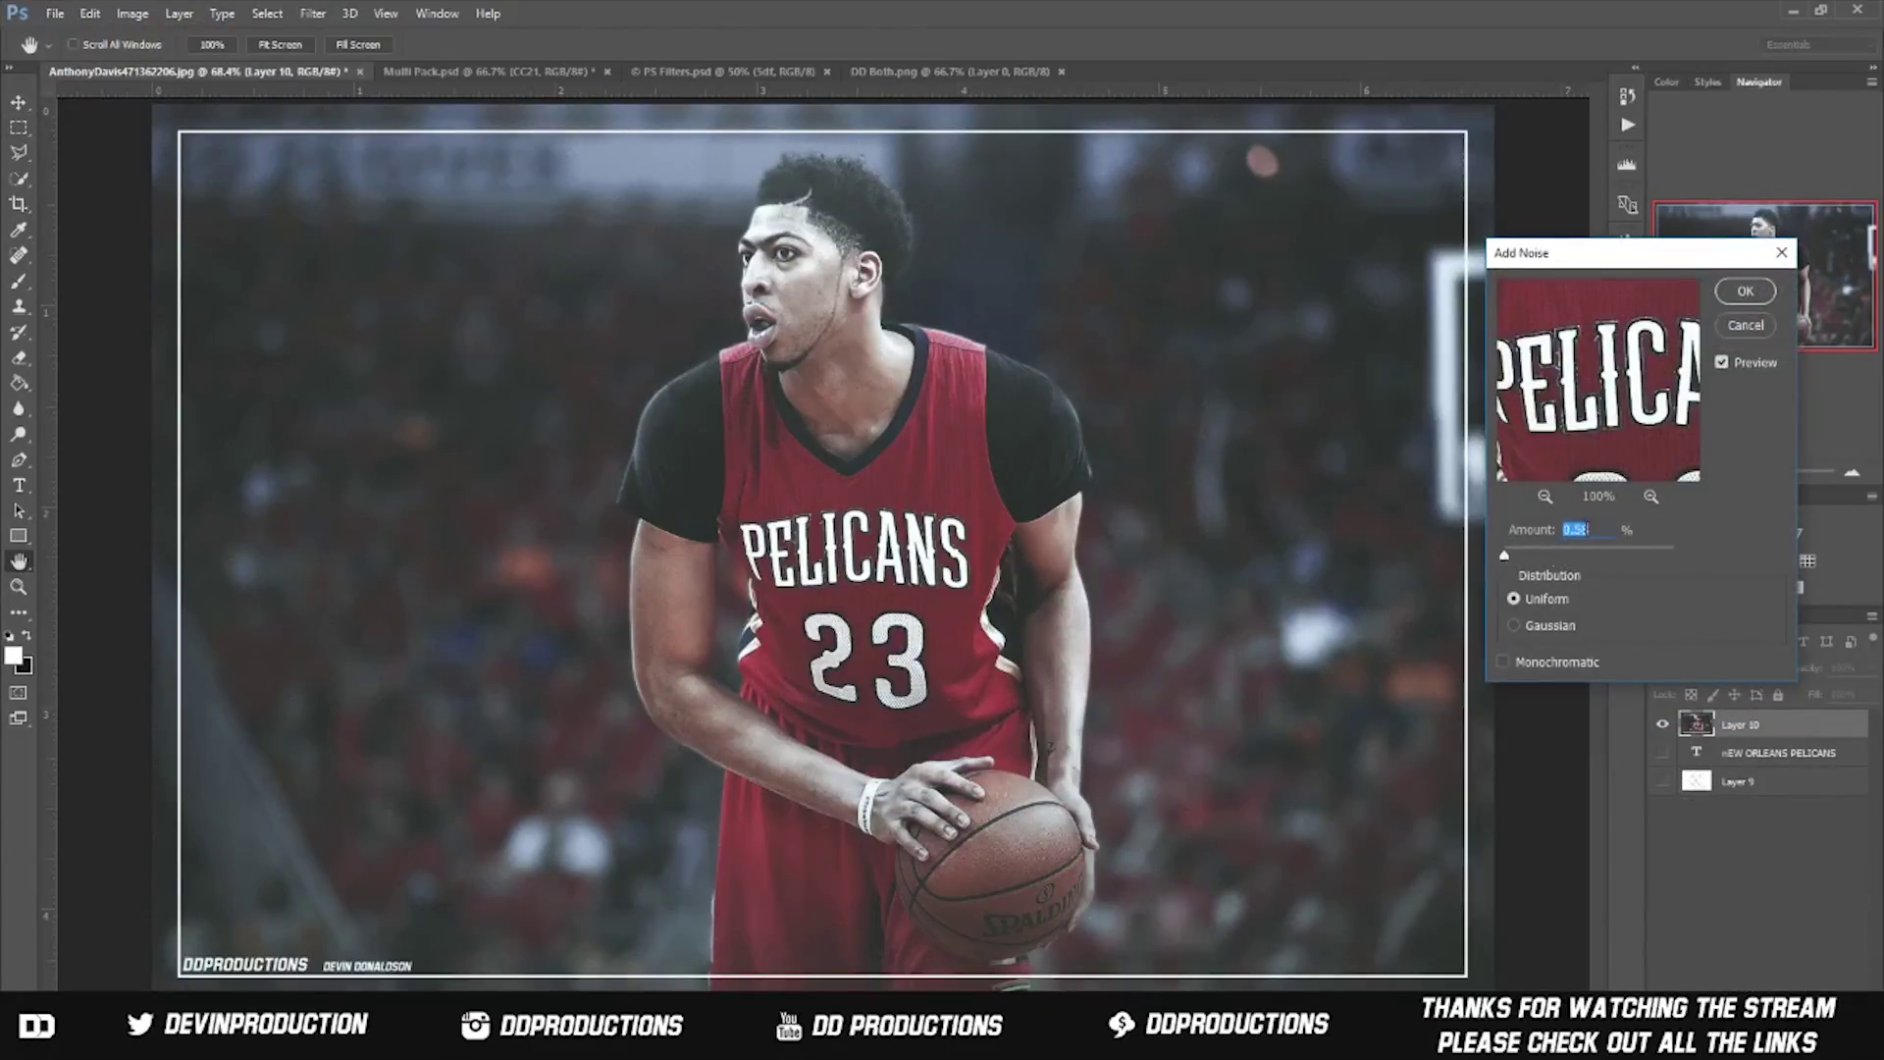